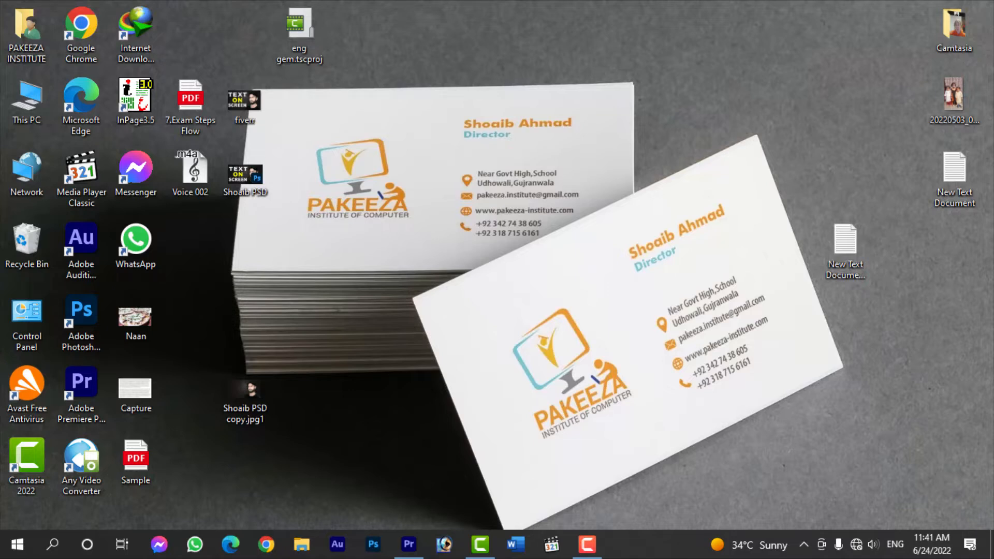
# View the fiverr.jpg image on the desktop as a reference for the text-on-screen design, and close it.
pyautogui.doubleClick(244, 101)
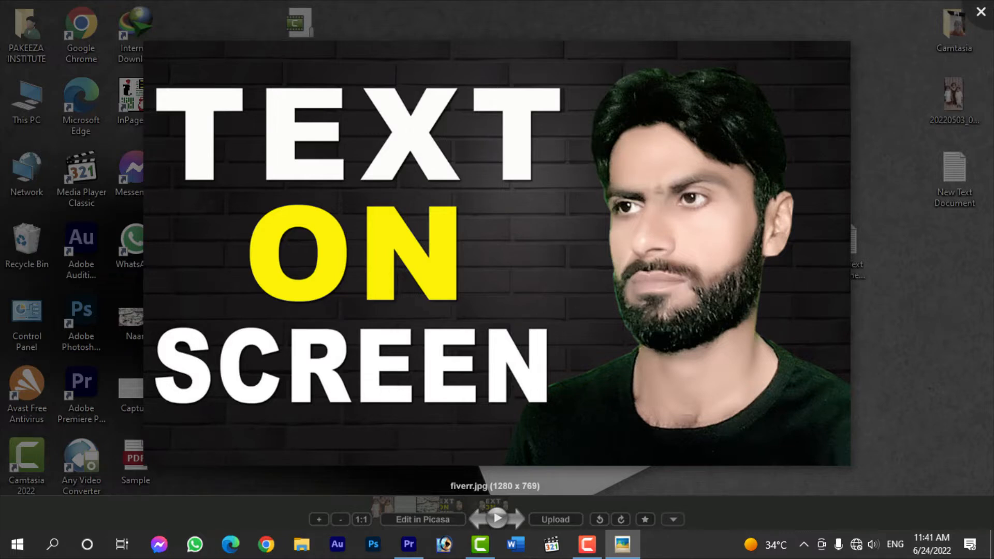
pyautogui.press('Escape')
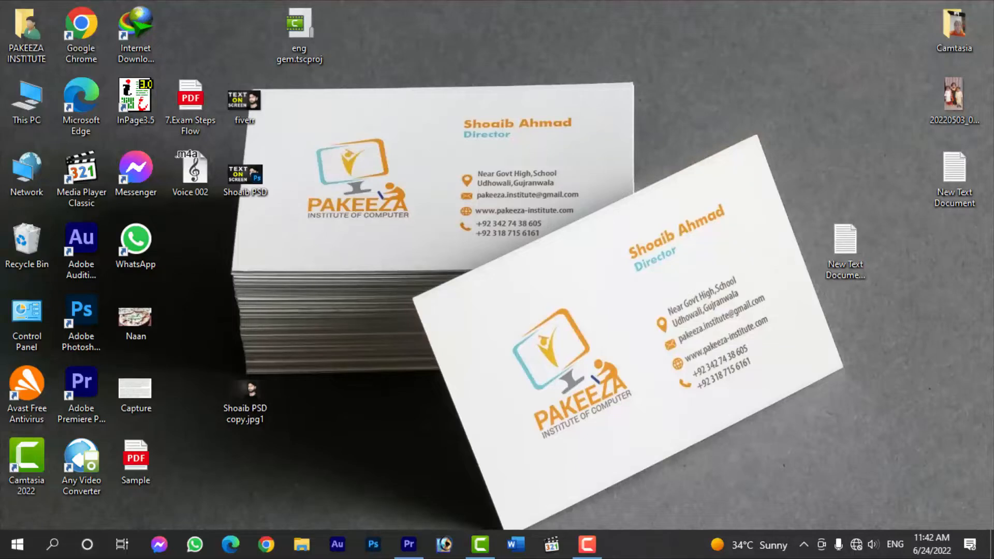
# Switch to Premiere Pro and add the desktop's Voice 002 audio to track A1 and the portrait JPG without text to V1.
pyautogui.click(409, 544)
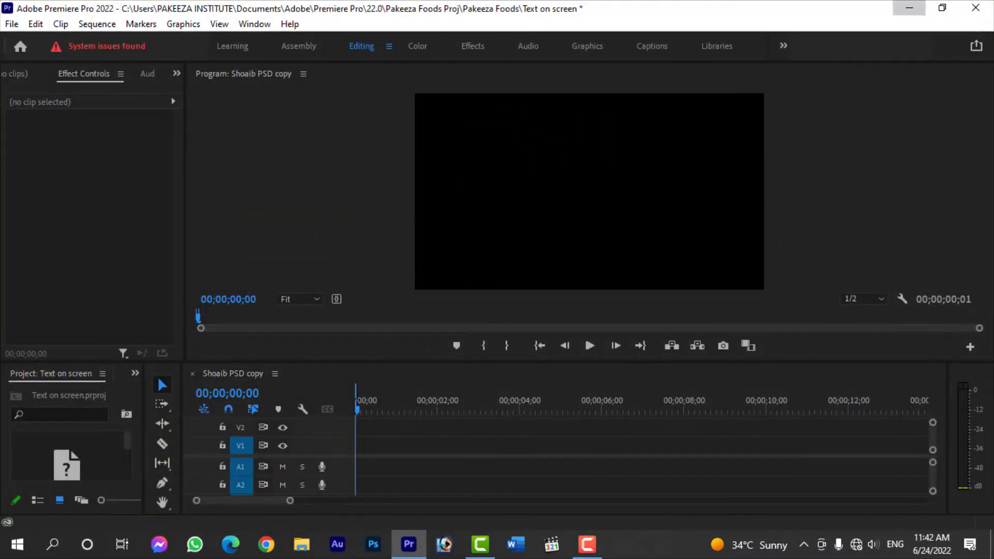
pyautogui.click(909, 8)
pyautogui.moveTo(190, 171); pyautogui.dragTo(365, 469)
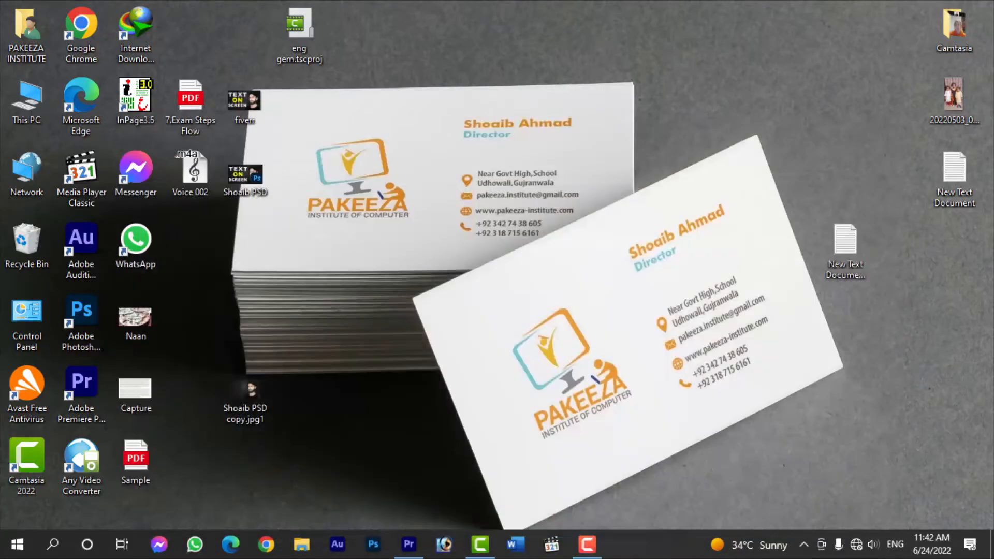
pyautogui.moveTo(245, 391); pyautogui.dragTo(414, 445)
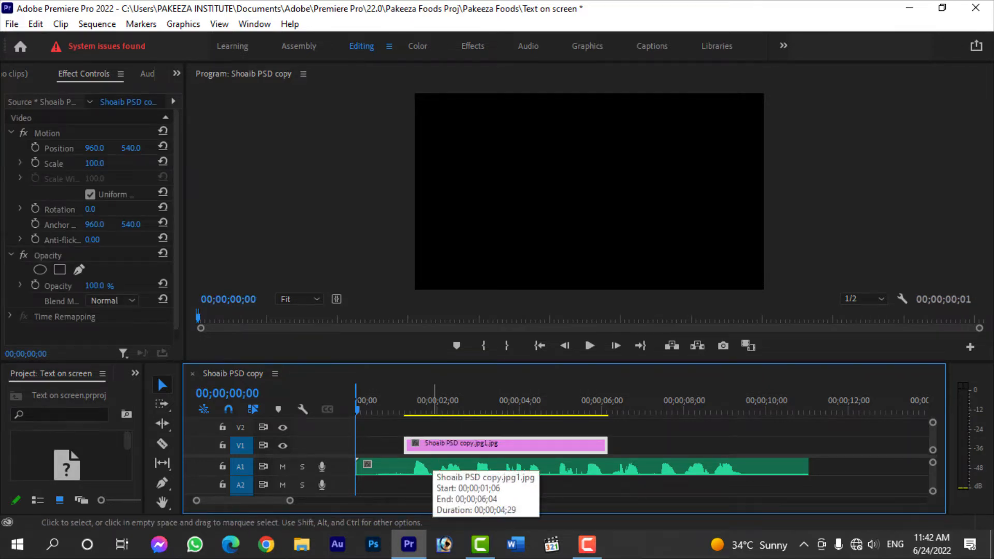
# Extend the image clip on V1 to end at about 00;00;09;20 and play the sequence from about 00;00;01;03.
pyautogui.moveTo(607, 445); pyautogui.dragTo(752, 446)
pyautogui.click(553, 409)
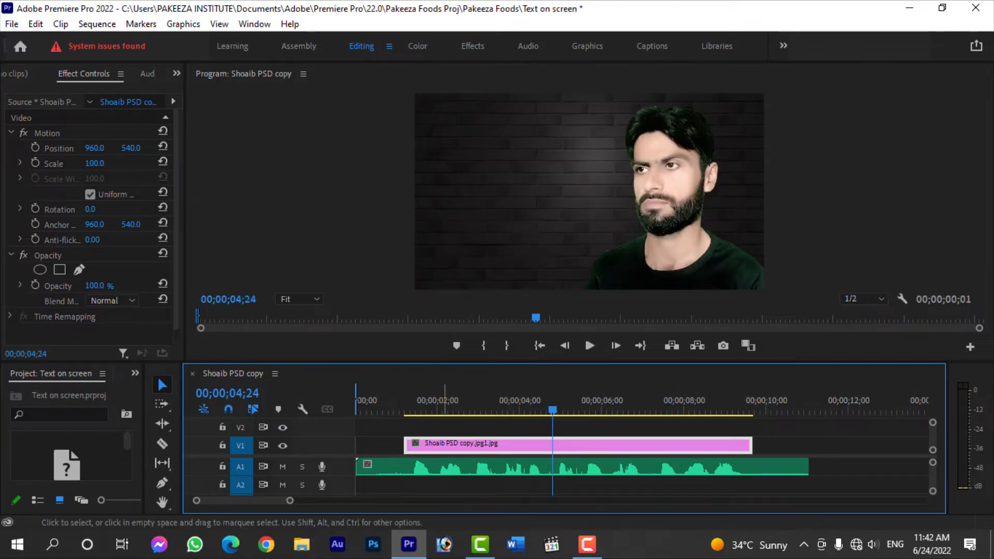
pyautogui.click(448, 445)
pyautogui.click(401, 409)
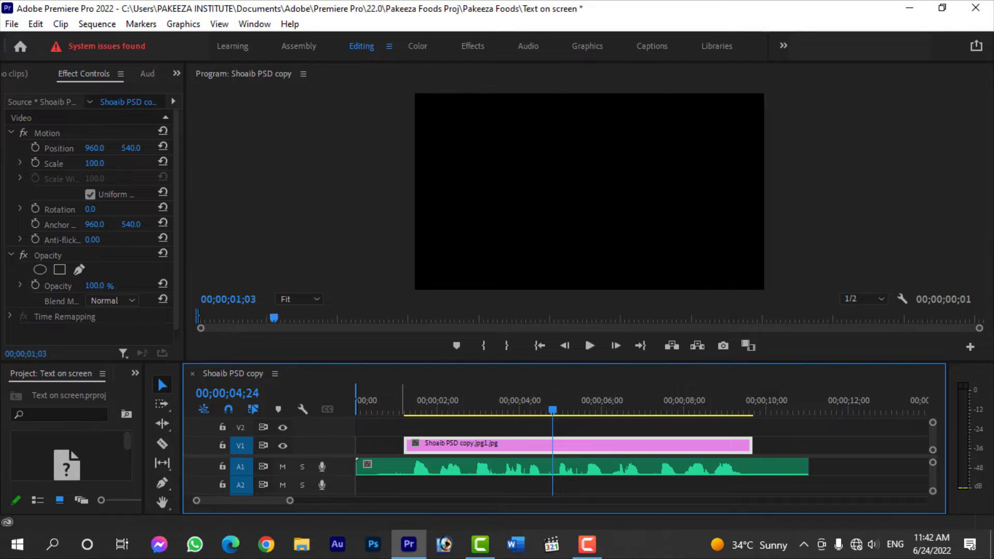
pyautogui.click(588, 346)
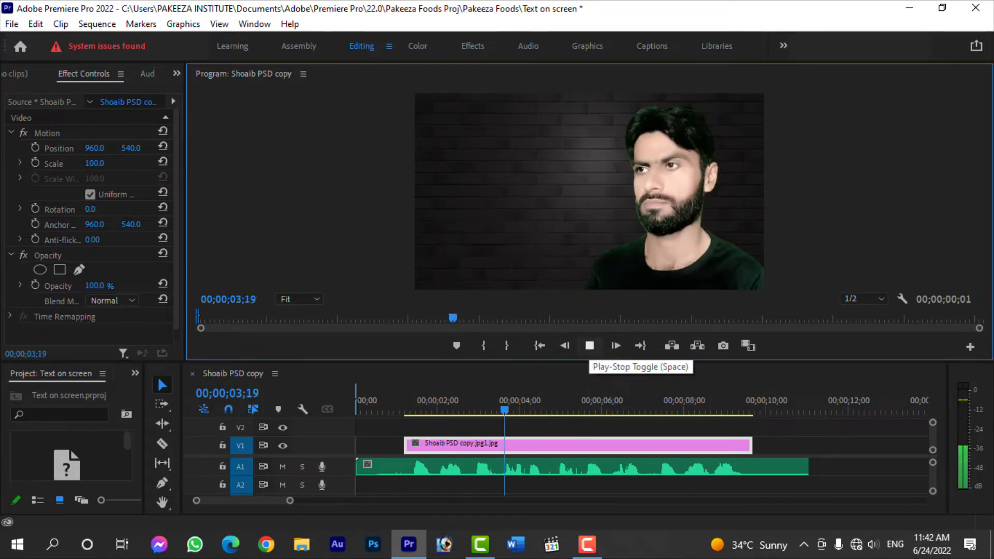
pyautogui.click(589, 346)
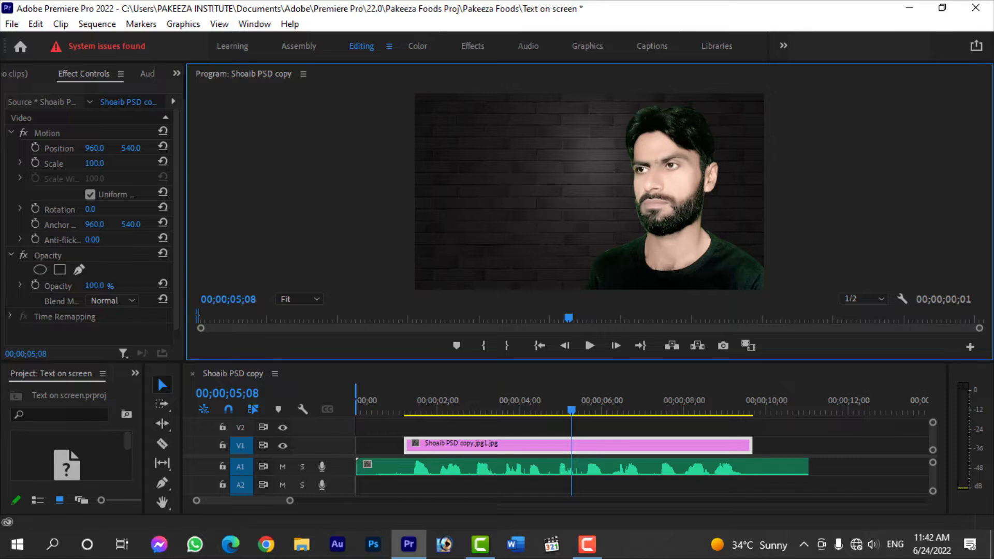
pyautogui.click(448, 444)
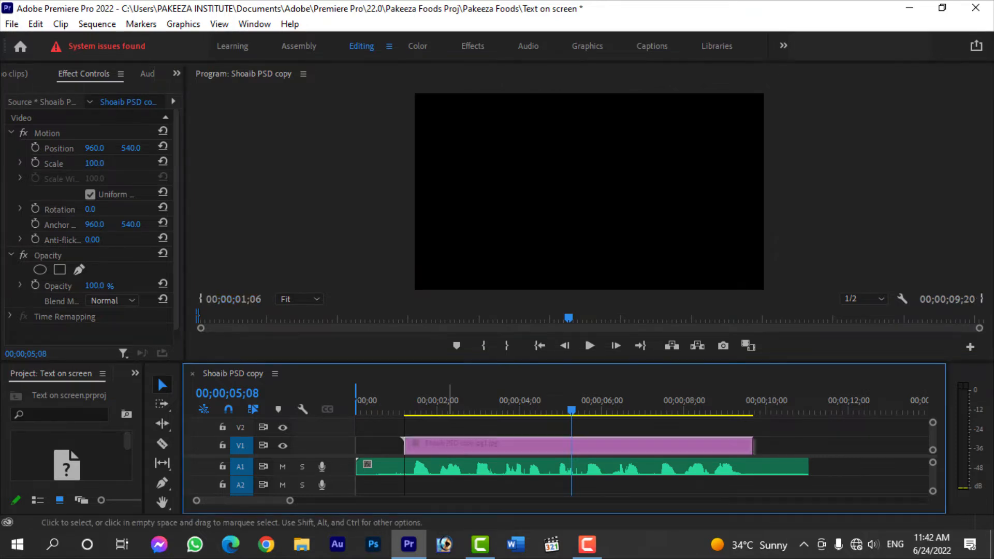
# Razor the Voice 002 clip around its first two pauses, starting at about 00;00;01;26, and ripple delete both silent pieces.
pyautogui.press('c')
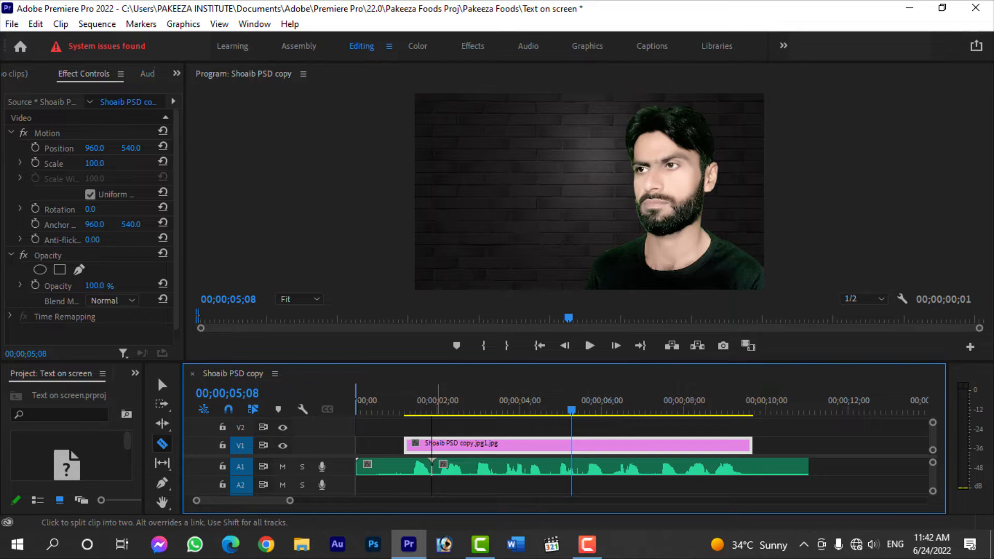
pyautogui.click(442, 466)
pyautogui.click(465, 466)
pyautogui.click(477, 465)
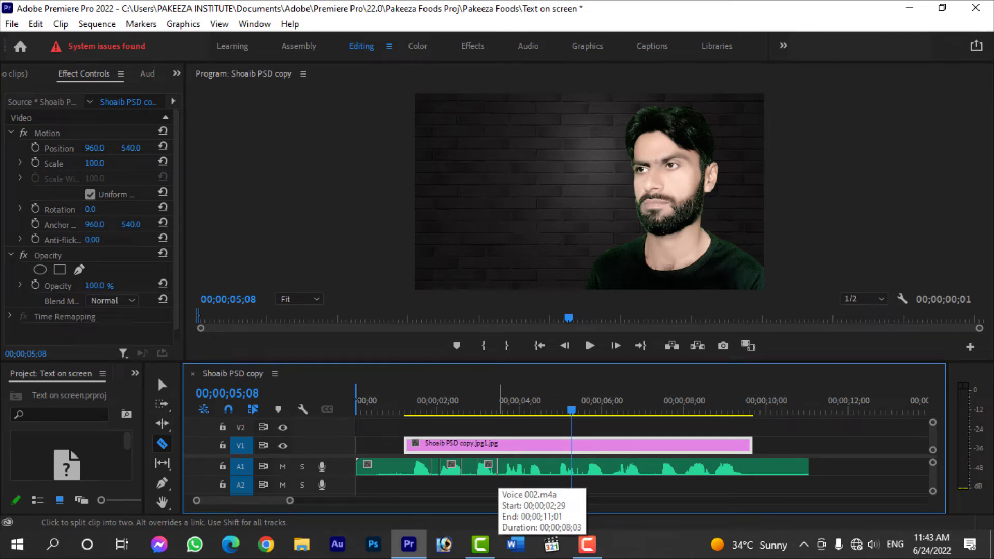
pyautogui.press('v')
pyautogui.click(435, 466)
pyautogui.rightClick(435, 465)
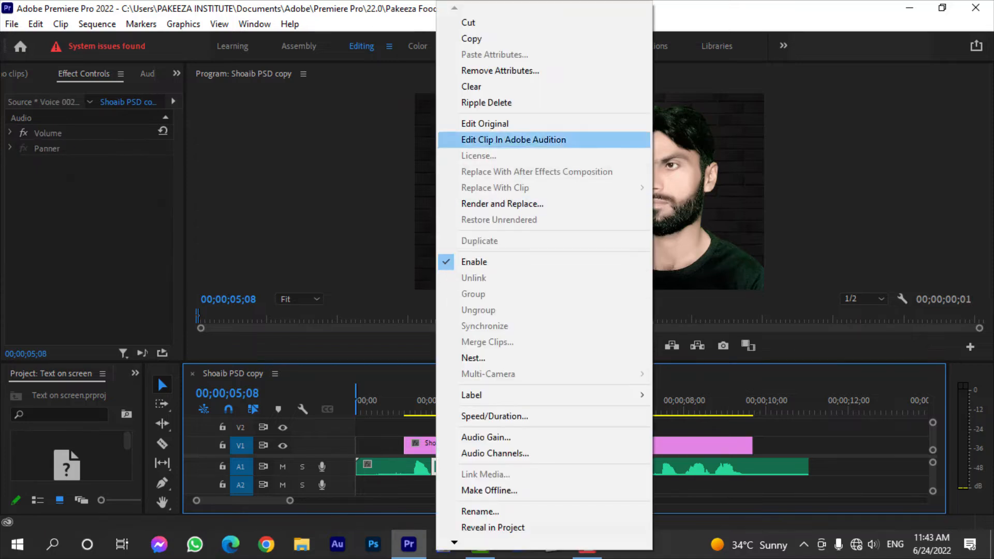
pyautogui.click(481, 103)
pyautogui.rightClick(462, 466)
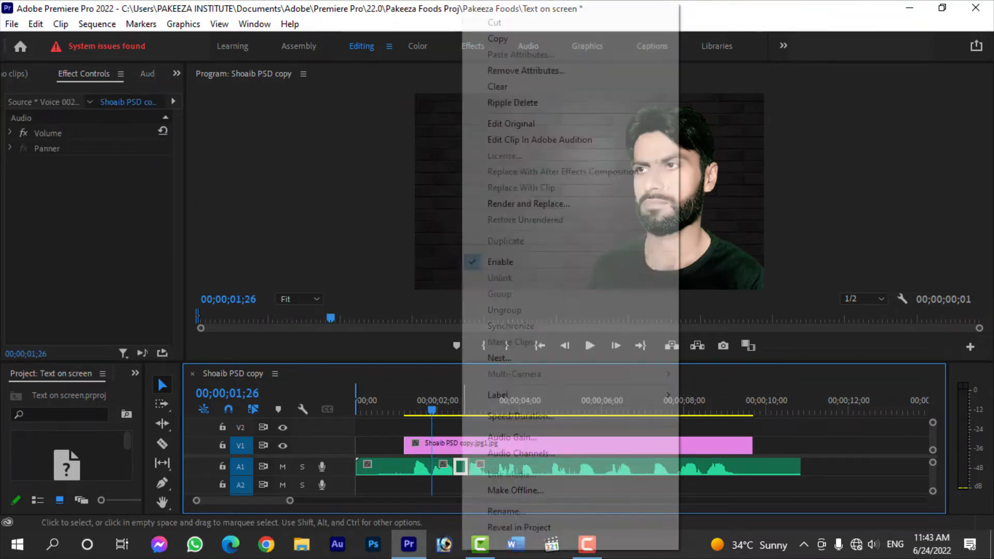
pyautogui.click(482, 102)
# Play the narration to find the next pause, split the voice clip at 00;00;02;23 and ripple delete the silent piece.
pyautogui.press('space')
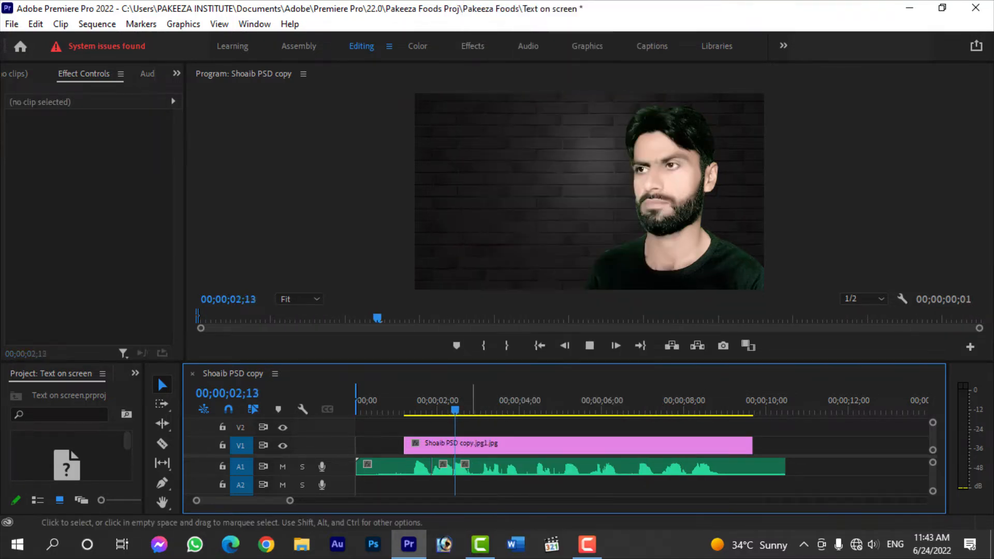
pyautogui.press('space')
pyautogui.press('space')
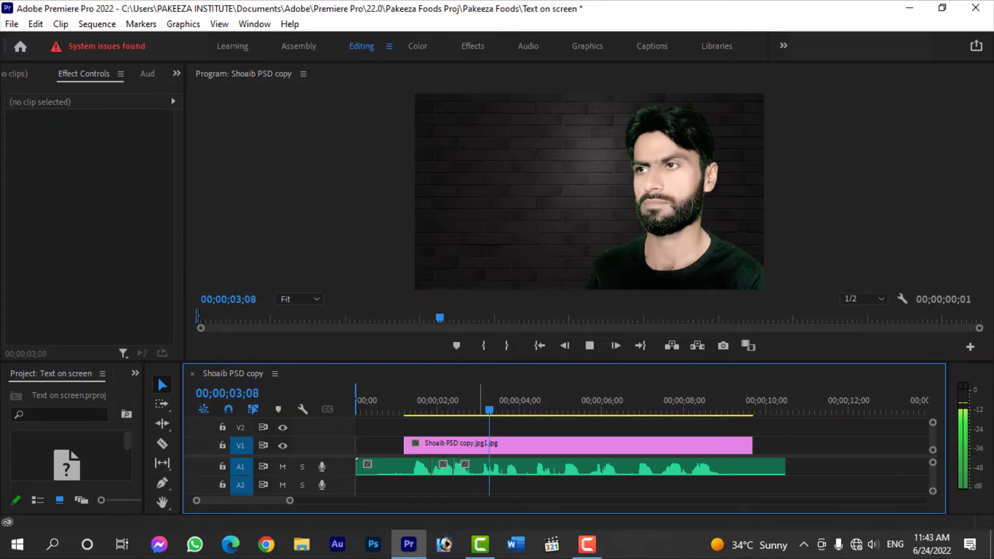
pyautogui.moveTo(519, 407); pyautogui.dragTo(469, 406)
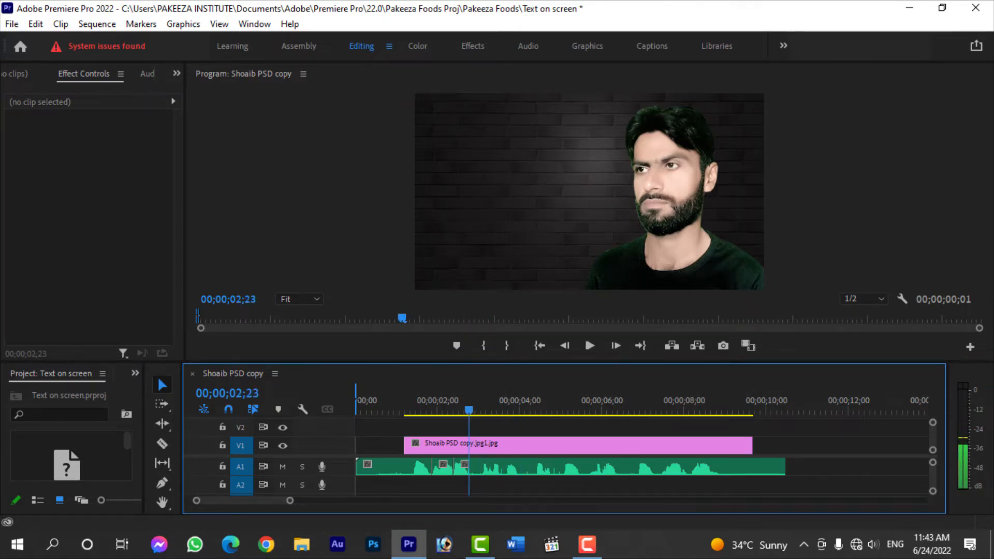
pyautogui.hotkey('ctrl', 's')
pyautogui.press('c')
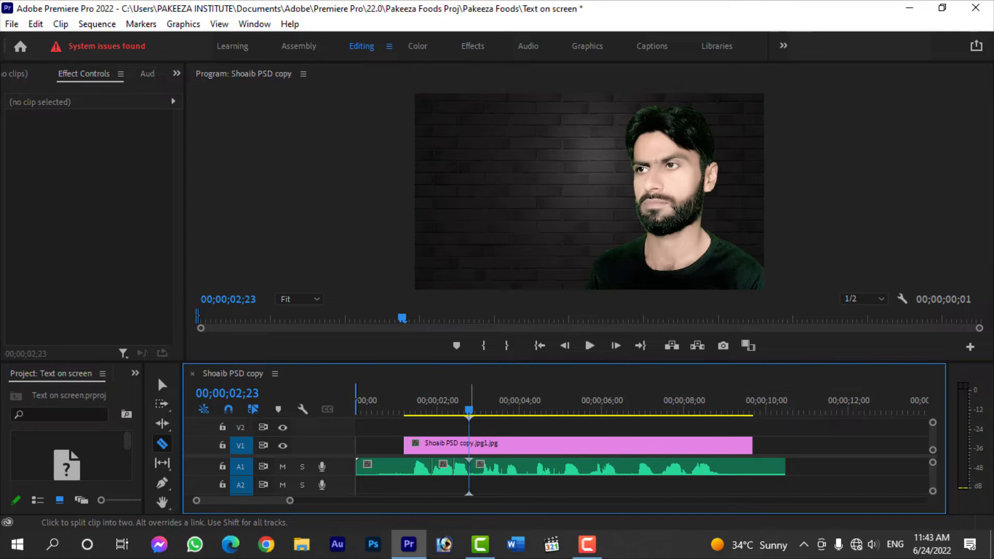
pyautogui.press('v')
pyautogui.click(472, 466)
pyautogui.rightClick(472, 466)
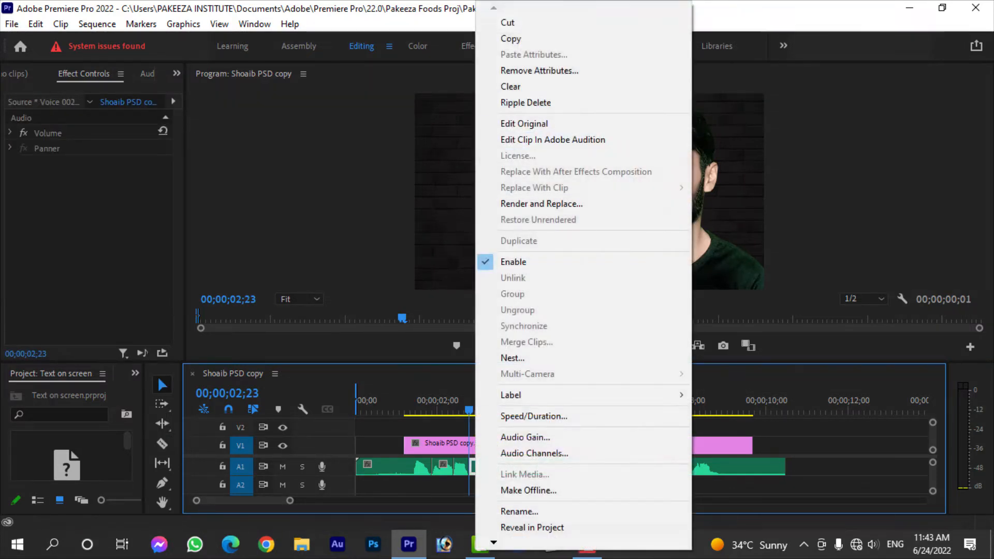
pyautogui.click(525, 102)
# Razor the voice clip around the pause starting at about 00;00;03;22 and ripple delete that silent piece.
pyautogui.press('space')
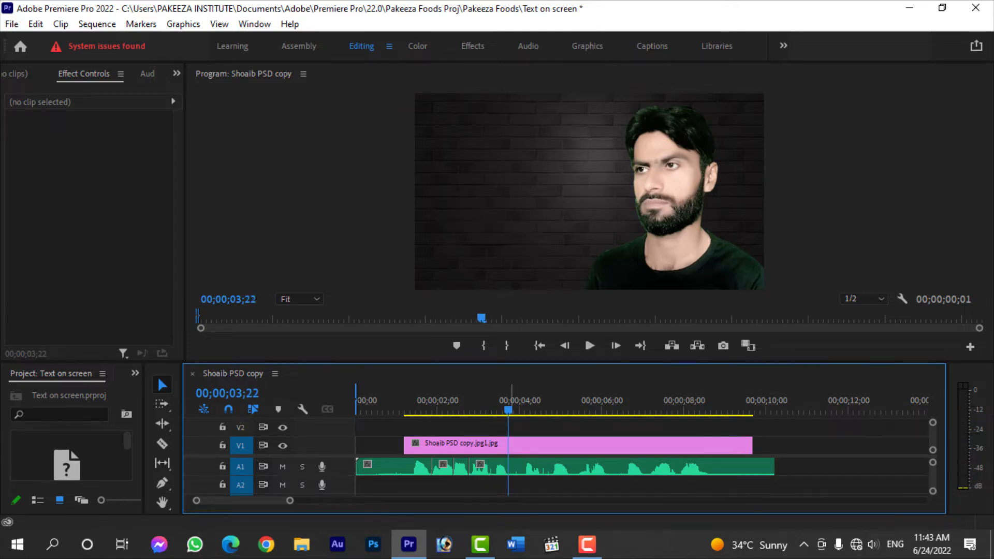
pyautogui.press('c')
pyautogui.click(510, 466)
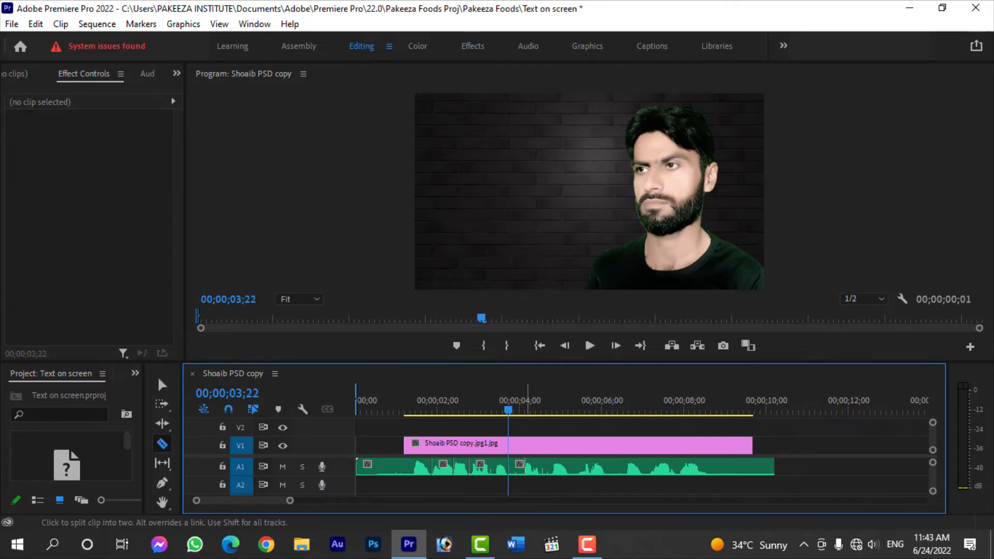
pyautogui.click(525, 466)
pyautogui.press('v')
pyautogui.rightClick(516, 467)
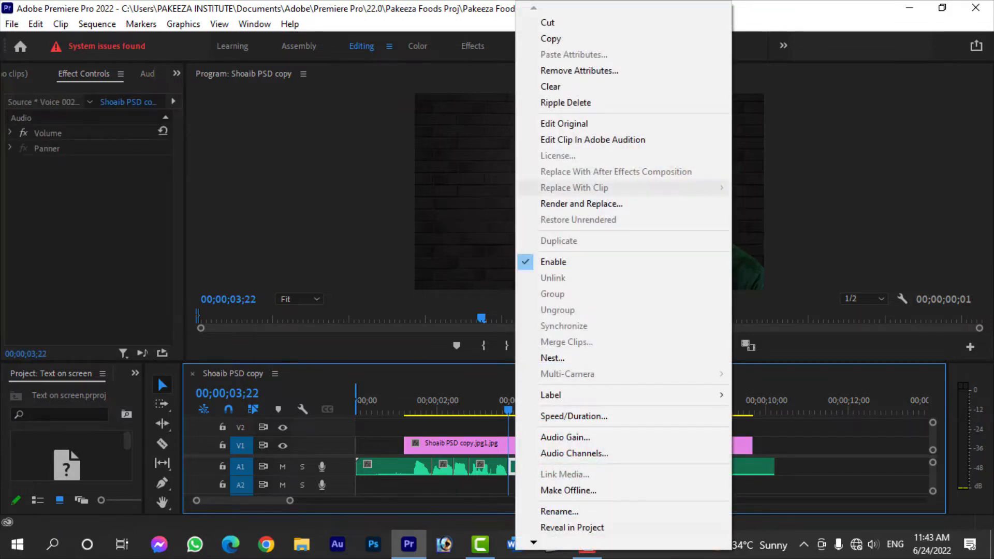
pyautogui.click(565, 102)
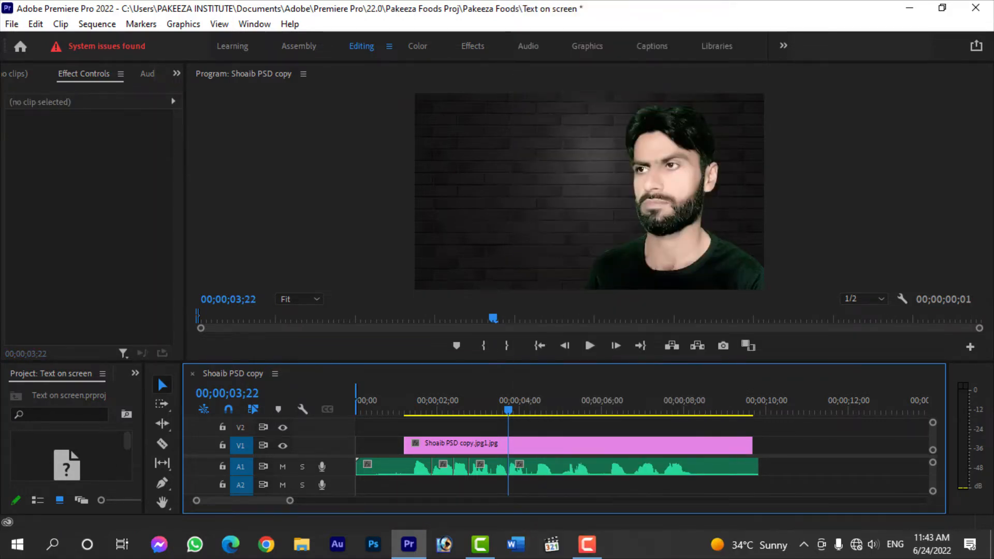
# Razor the voice clip around the pause starting at 00;00;04;27 and ripple delete that silent piece.
pyautogui.press('space')
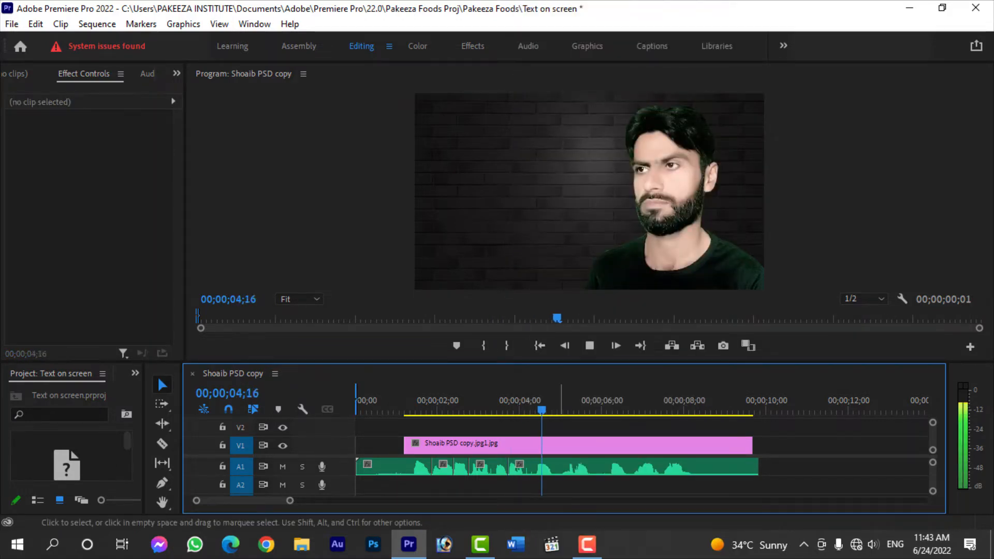
pyautogui.press('c')
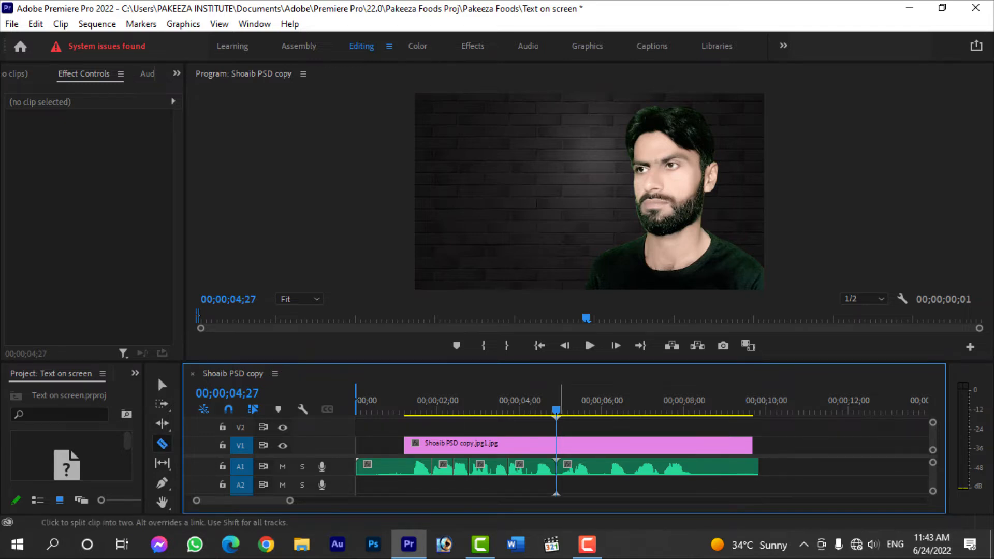
pyautogui.click(562, 465)
pyautogui.press('v')
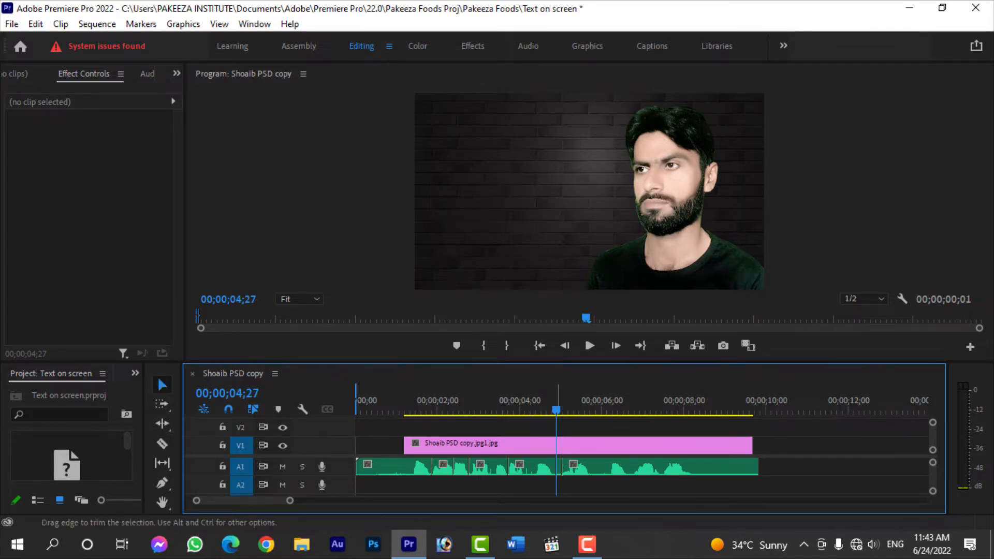
pyautogui.click(558, 466)
pyautogui.rightClick(558, 465)
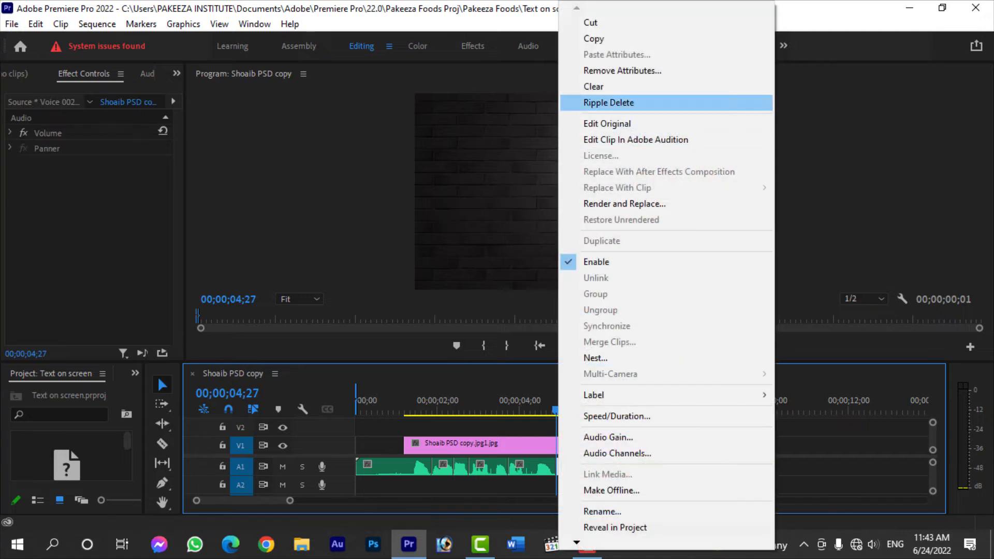
pyautogui.click(608, 103)
# Razor the voice clip around the pause starting at 00;00;05;18 and ripple delete that silent piece.
pyautogui.press('space')
pyautogui.press('space')
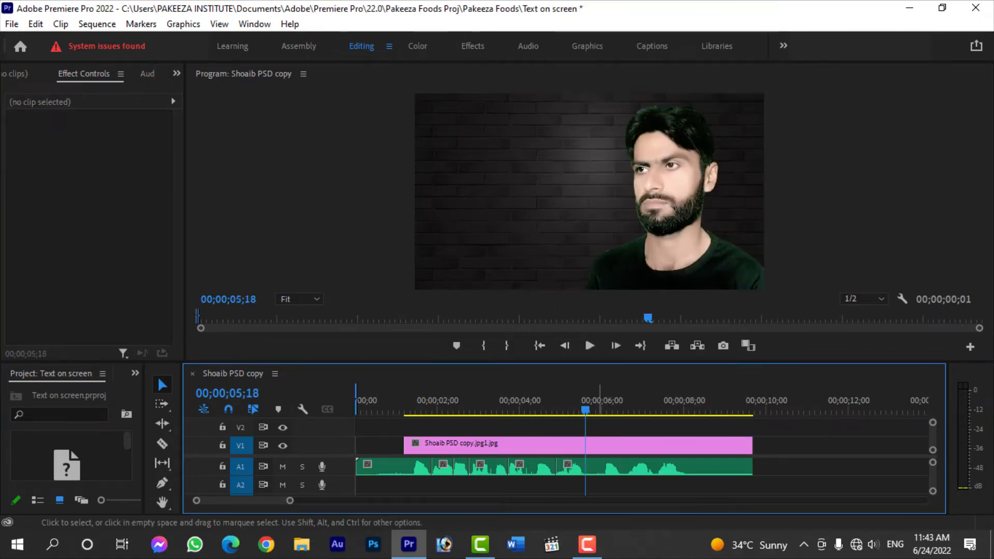
pyautogui.press('c')
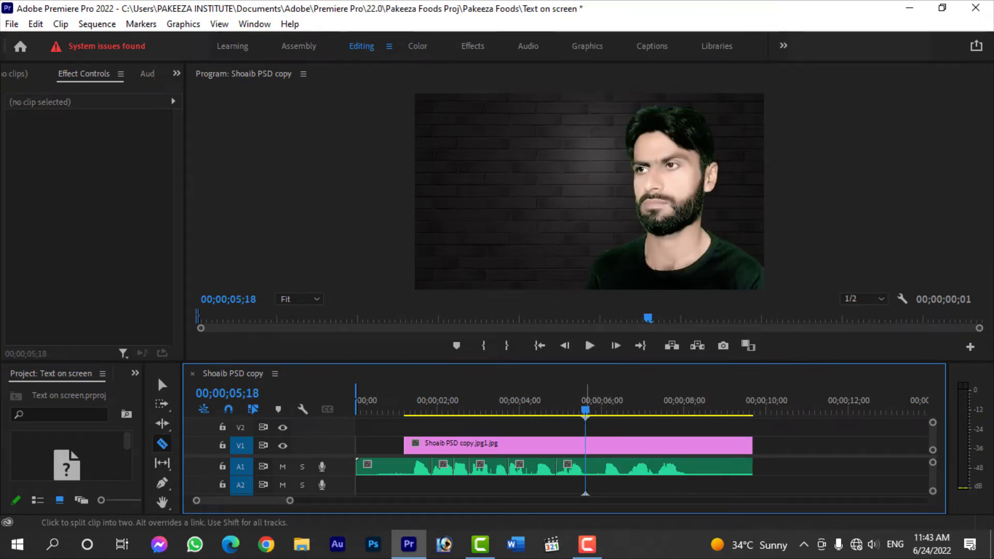
pyautogui.click(603, 466)
pyautogui.press('v')
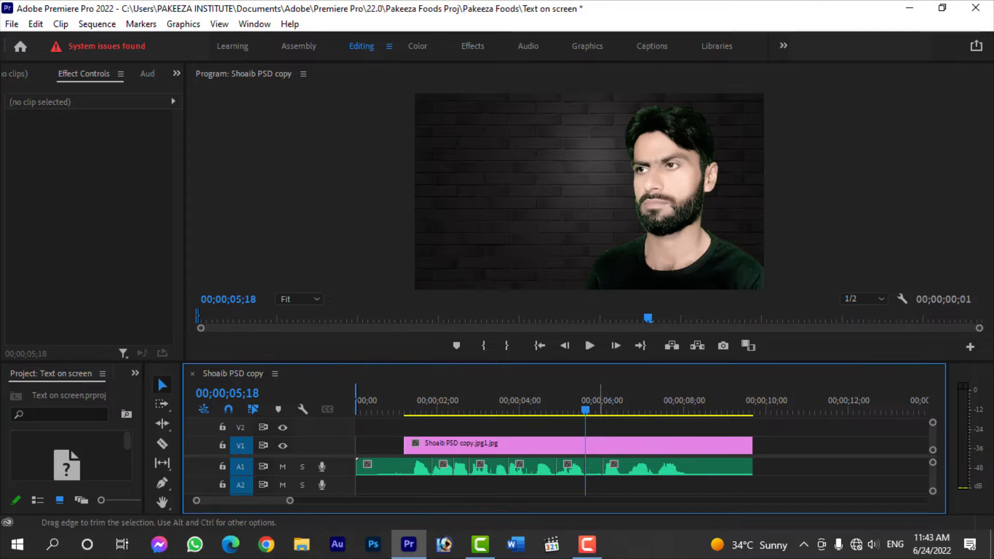
pyautogui.rightClick(591, 465)
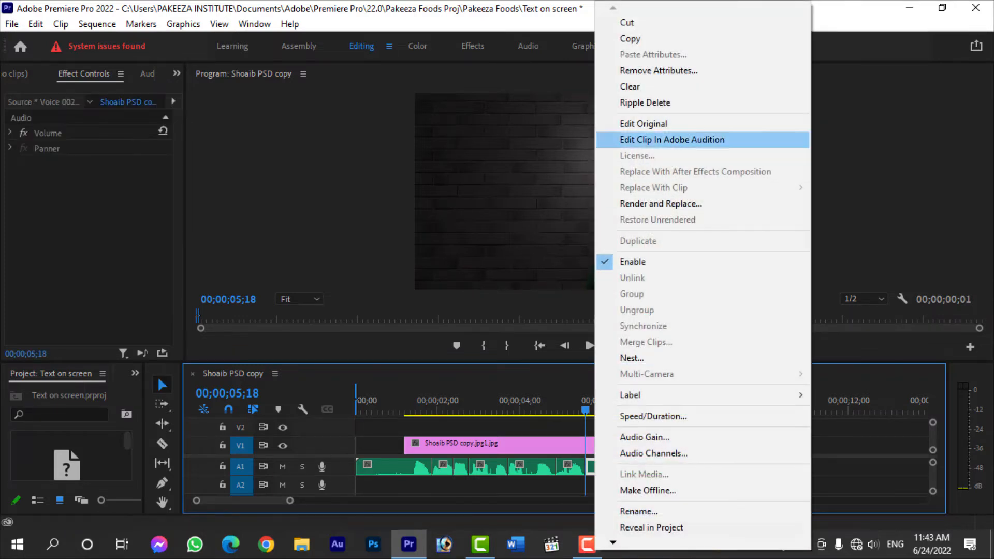
pyautogui.click(644, 103)
# Play the rest of the narration and cut off the part of the V1 image clip before 00;00;01;10.
pyautogui.press('space')
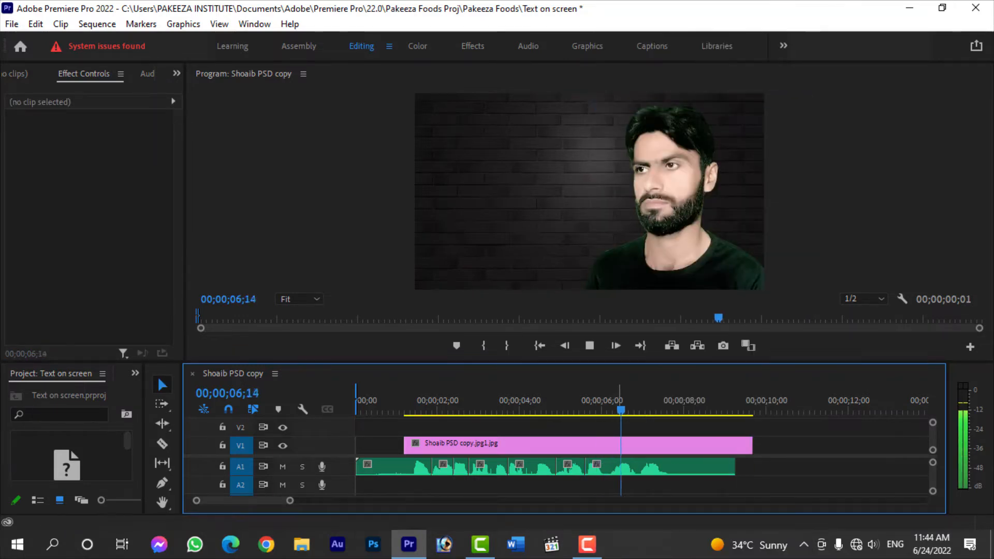
pyautogui.press('space')
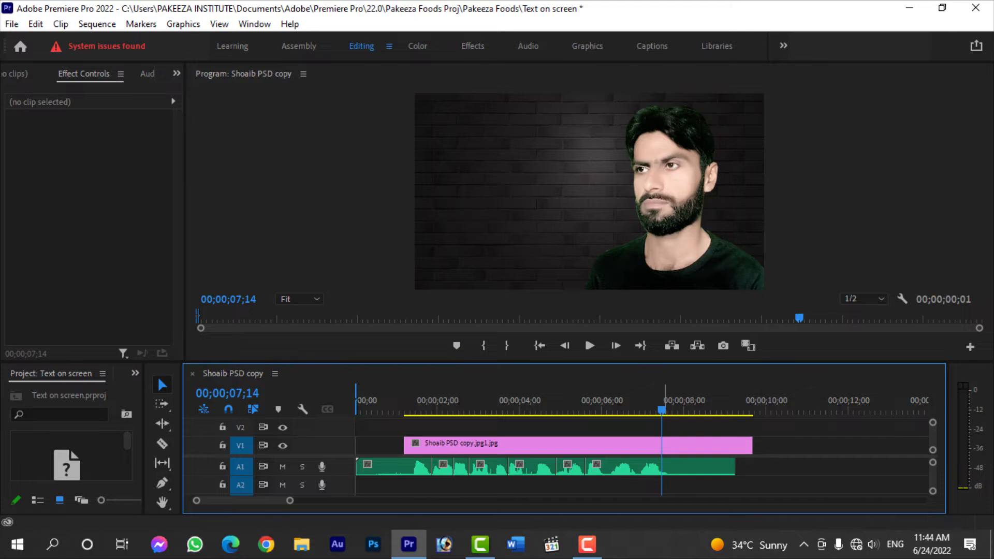
pyautogui.moveTo(662, 410); pyautogui.dragTo(409, 409)
pyautogui.press('c')
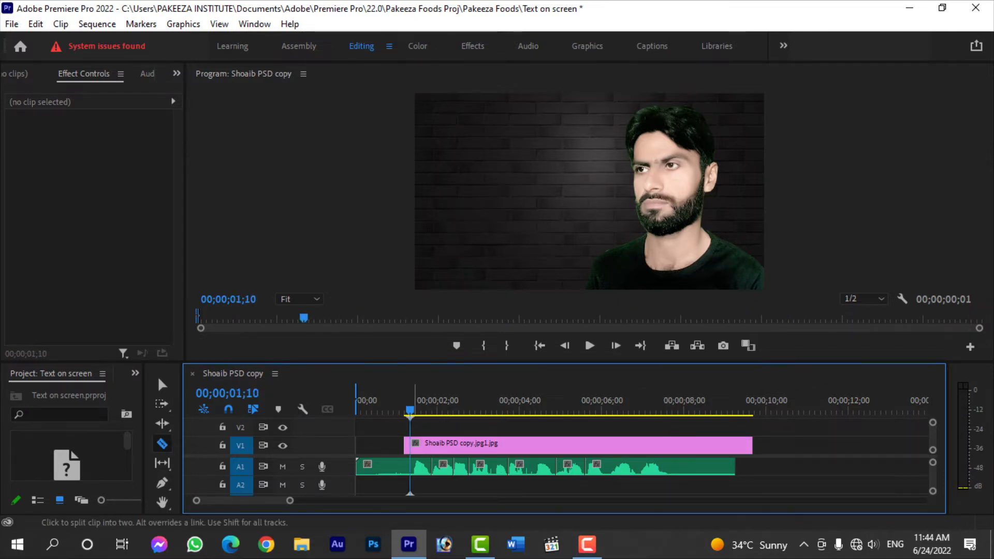
pyautogui.click(410, 445)
pyautogui.press('v')
pyautogui.click(406, 445)
pyautogui.press('Delete')
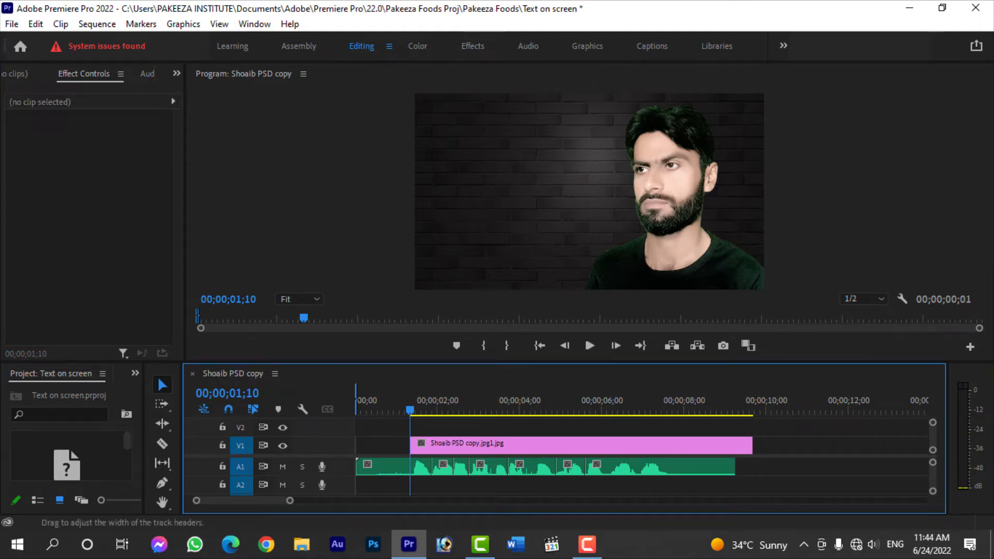
# Razor the voice clip at 00;00;01;10, ripple delete the silent lead-in, and play the narration through to about 00;00;06;11.
pyautogui.press('c')
pyautogui.click(410, 465)
pyautogui.press('v')
pyautogui.click(392, 466)
pyautogui.rightClick(392, 466)
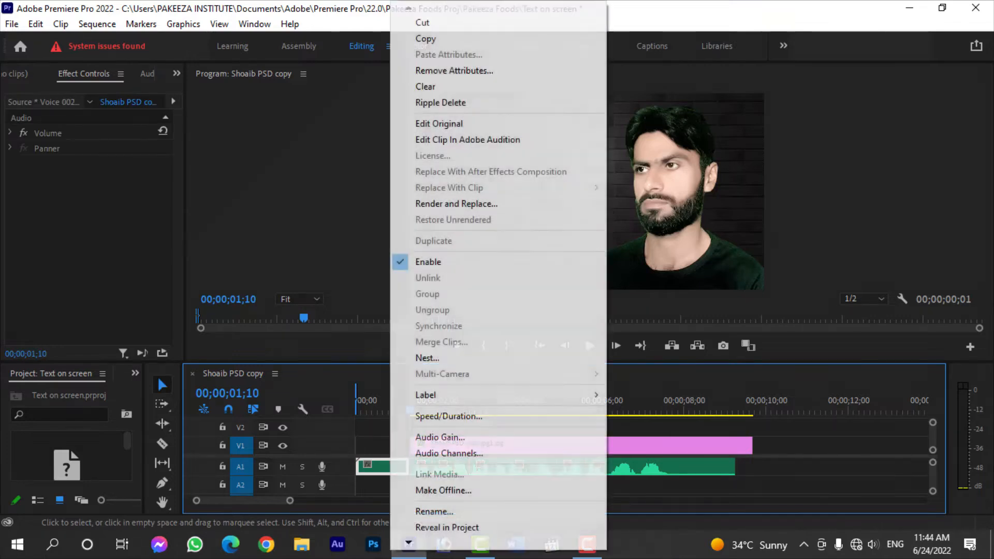
pyautogui.click(421, 102)
pyautogui.press('space')
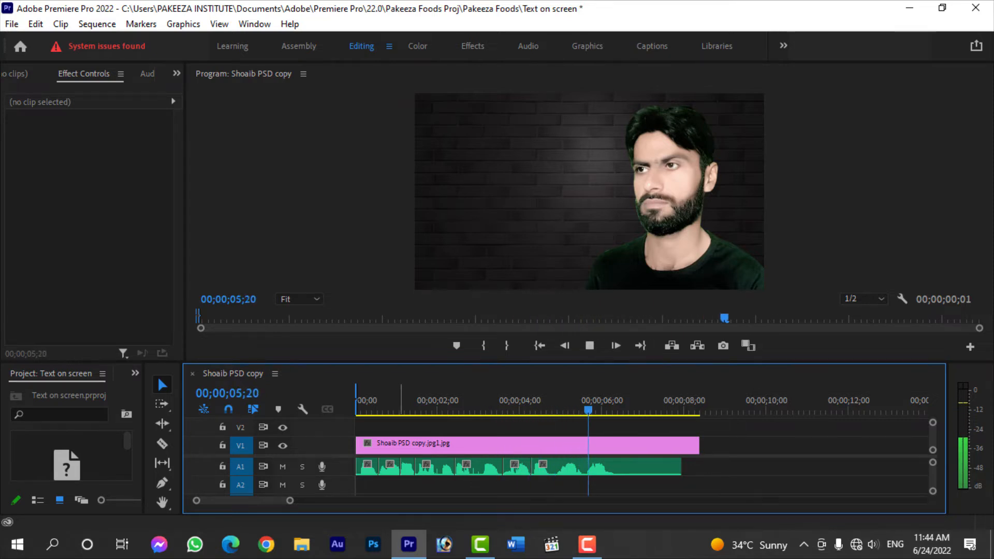
pyautogui.press('space')
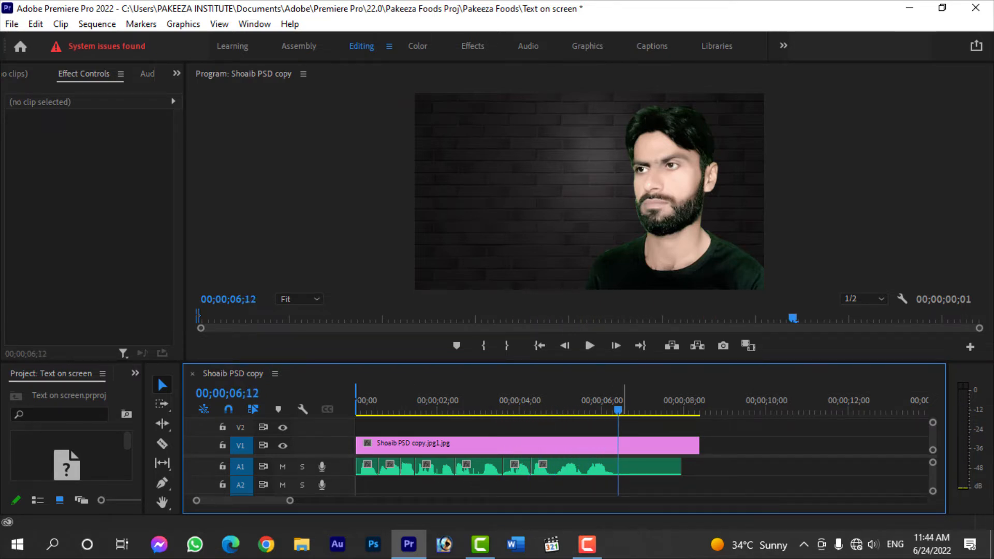
pyautogui.press('Left')
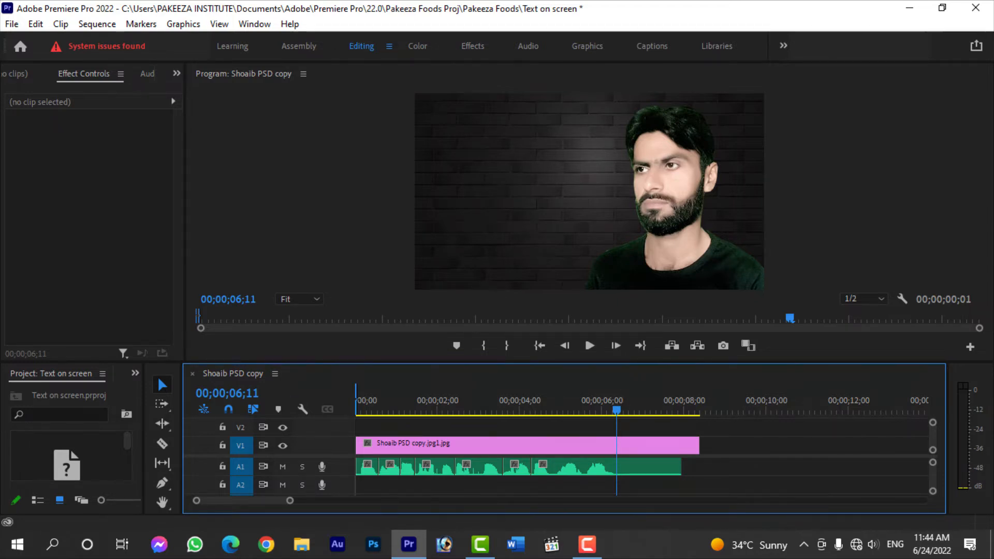
# Open New Text Document (2) from the desktop in Notepad and delete the word "subtitles" from the script line.
pyautogui.click(908, 8)
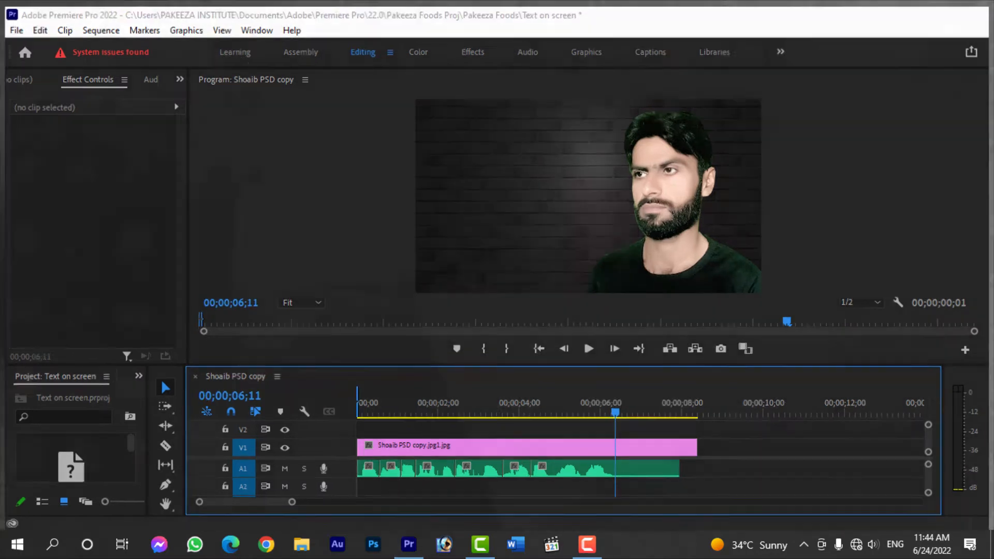
pyautogui.click(846, 244)
pyautogui.doubleClick(845, 248)
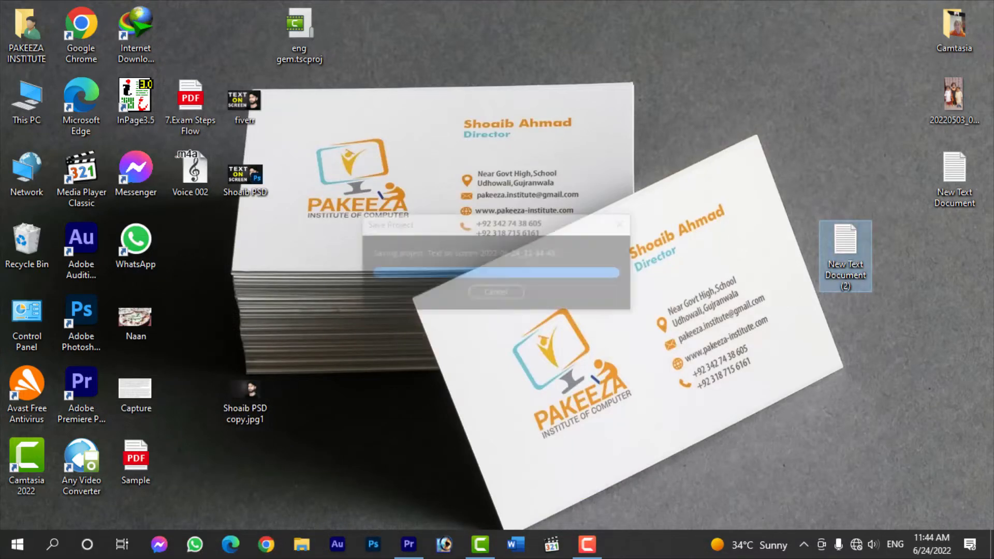
pyautogui.moveTo(361, 146); pyautogui.dragTo(309, 146)
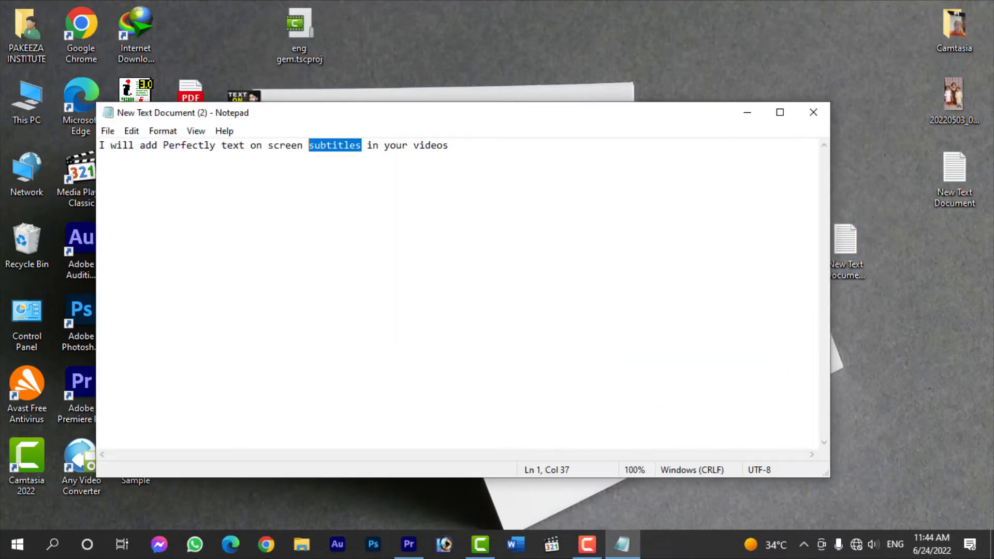
pyautogui.press('BackSpace')
pyautogui.press('BackSpace')
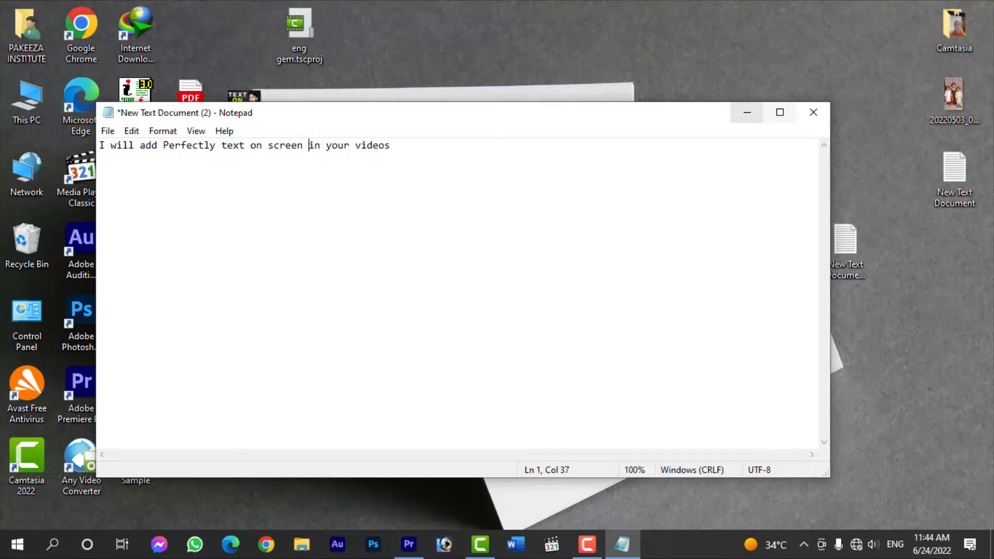
# Switch back to Premiere Pro and start a new text layer with the Type tool on the dark wall beside the portrait.
pyautogui.click(408, 544)
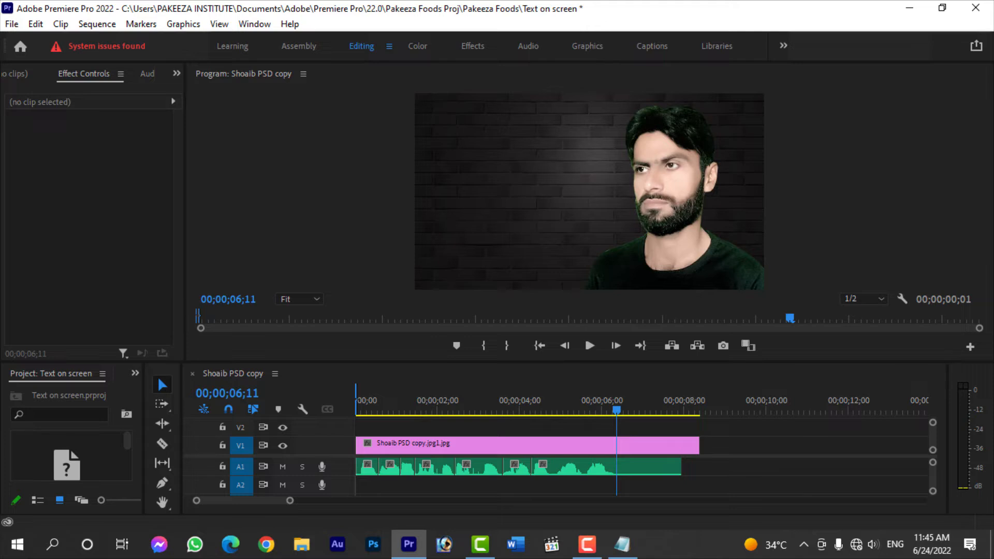
pyautogui.moveTo(157, 362); pyautogui.dragTo(158, 307)
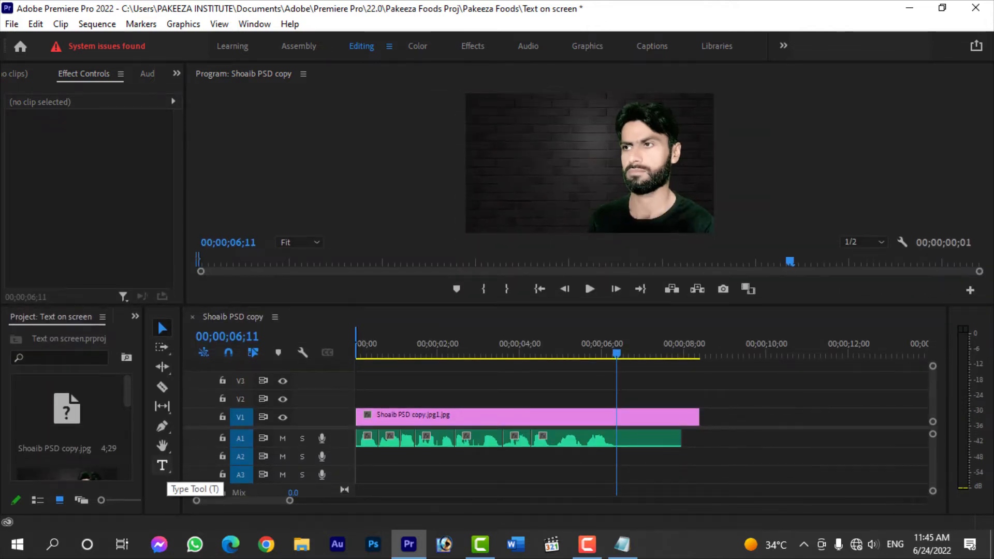
pyautogui.click(162, 464)
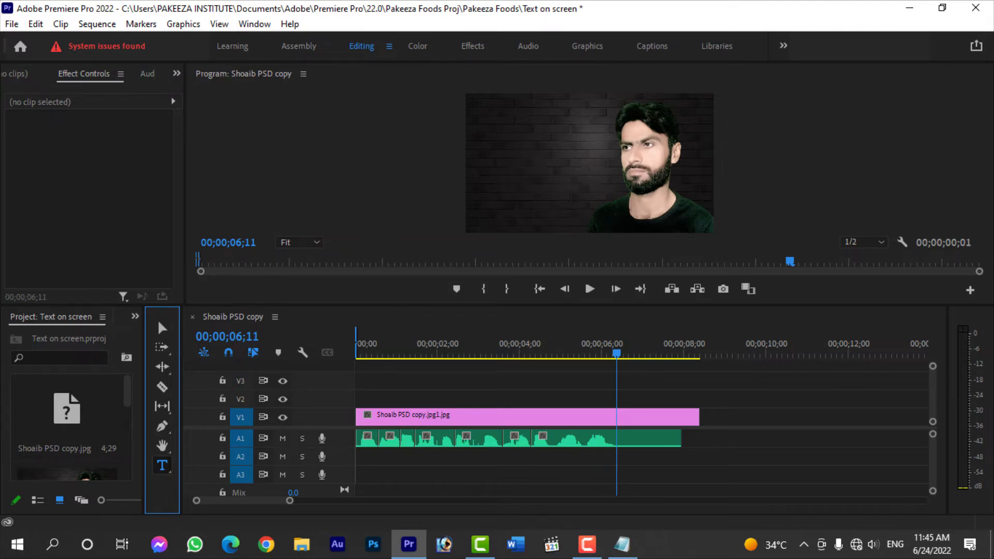
pyautogui.click(499, 157)
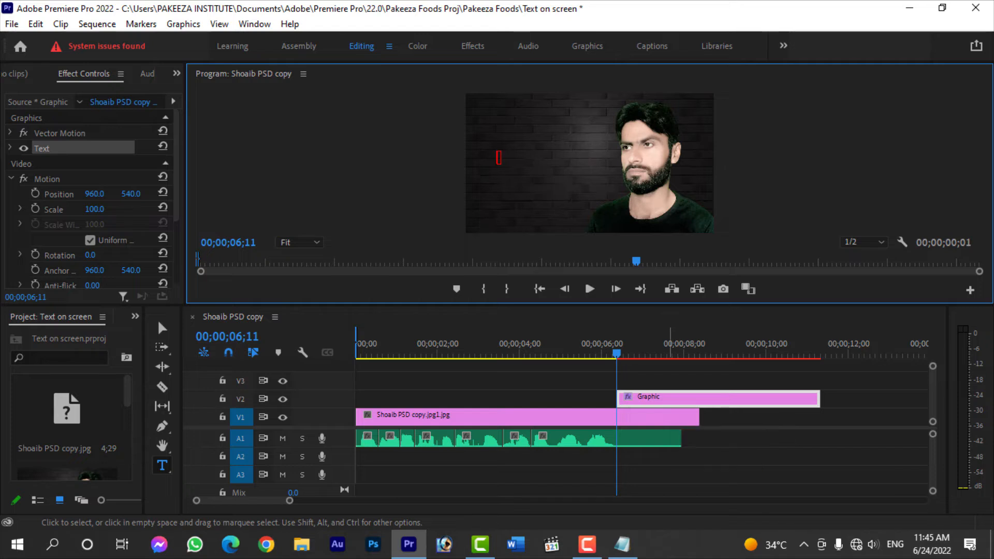
# Move the Graphic clip on V2 close to the sequence start and extend its end to about 00;00;06;05.
pyautogui.click(162, 328)
pyautogui.moveTo(673, 399); pyautogui.dragTo(410, 399)
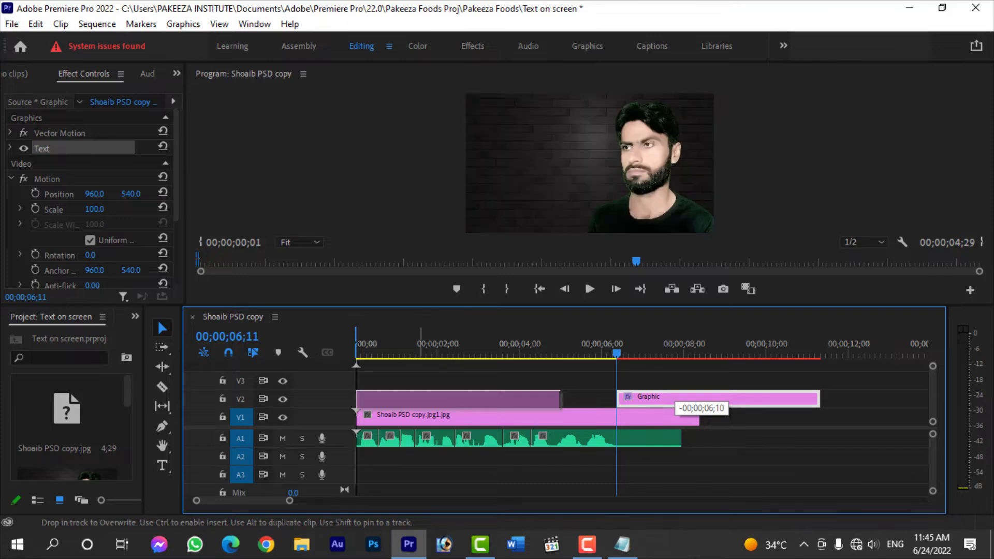
pyautogui.scroll(3, 401, 442)
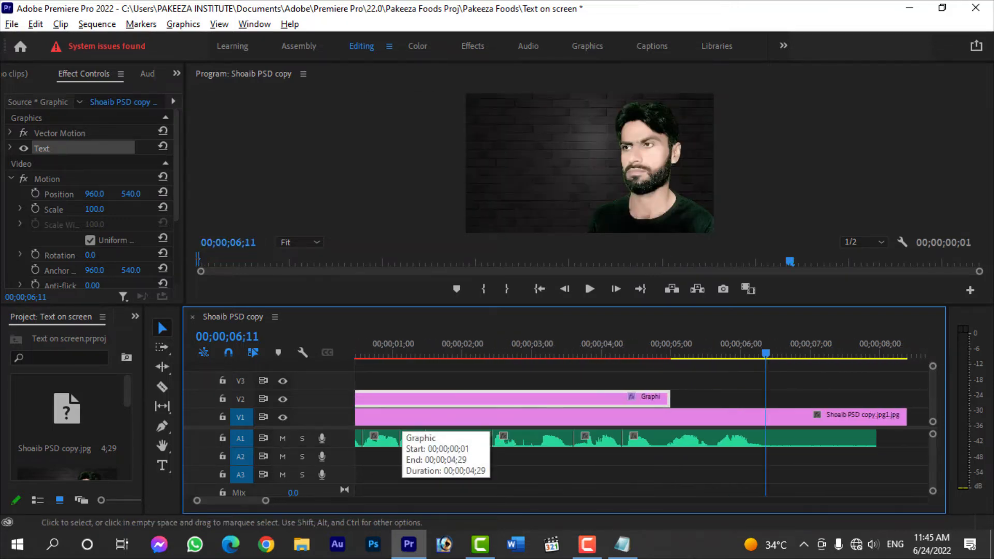
pyautogui.scroll(1, 401, 442)
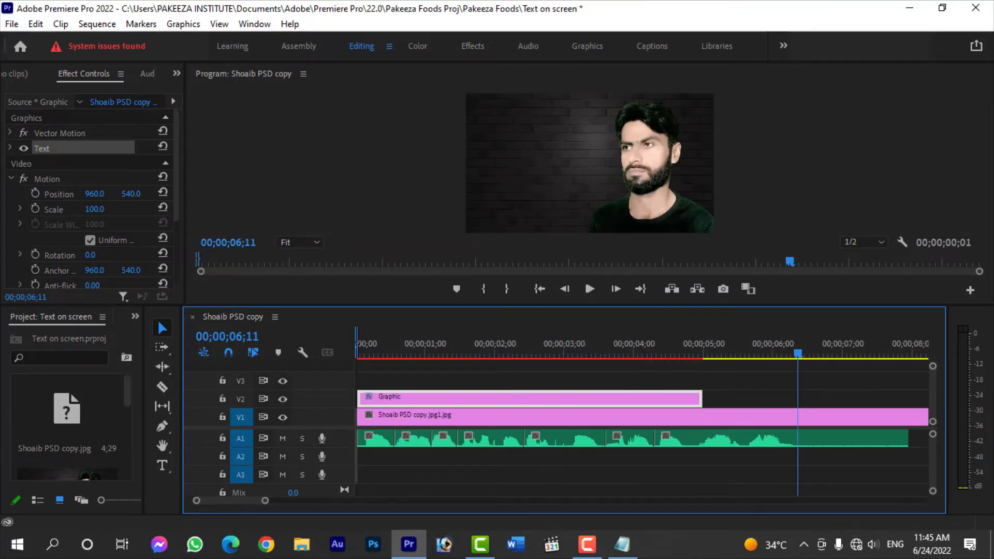
pyautogui.click(360, 398)
pyautogui.moveTo(381, 398); pyautogui.dragTo(389, 398)
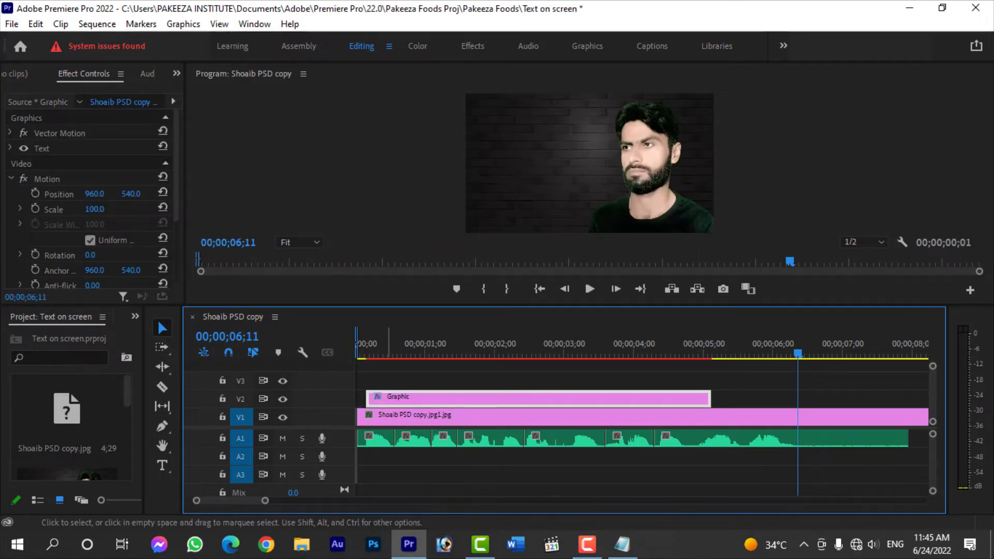
pyautogui.moveTo(710, 399); pyautogui.dragTo(784, 399)
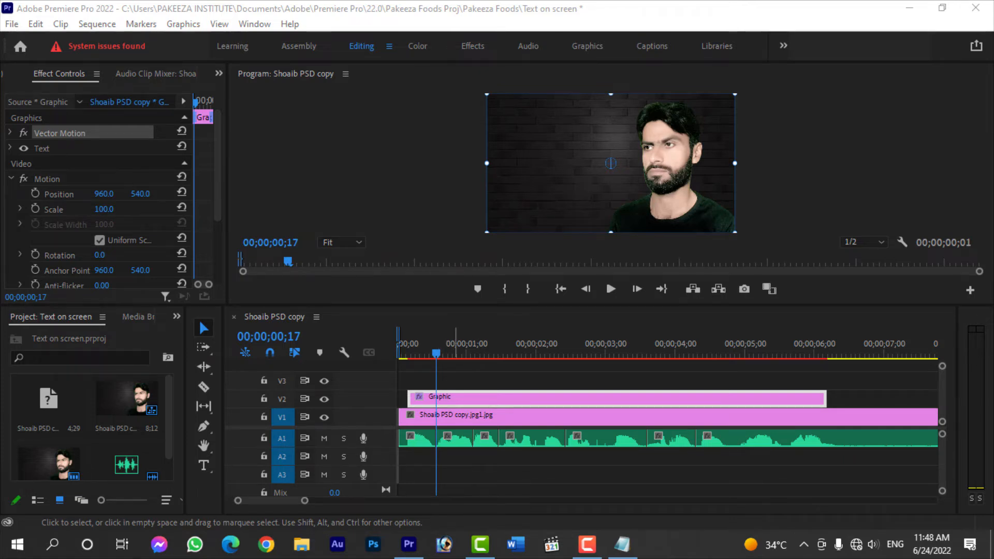
# Open the V2 graphic's properties for editing and pick out the word "I" in the Notepad script.
pyautogui.hotkey('alt', 'Tab')
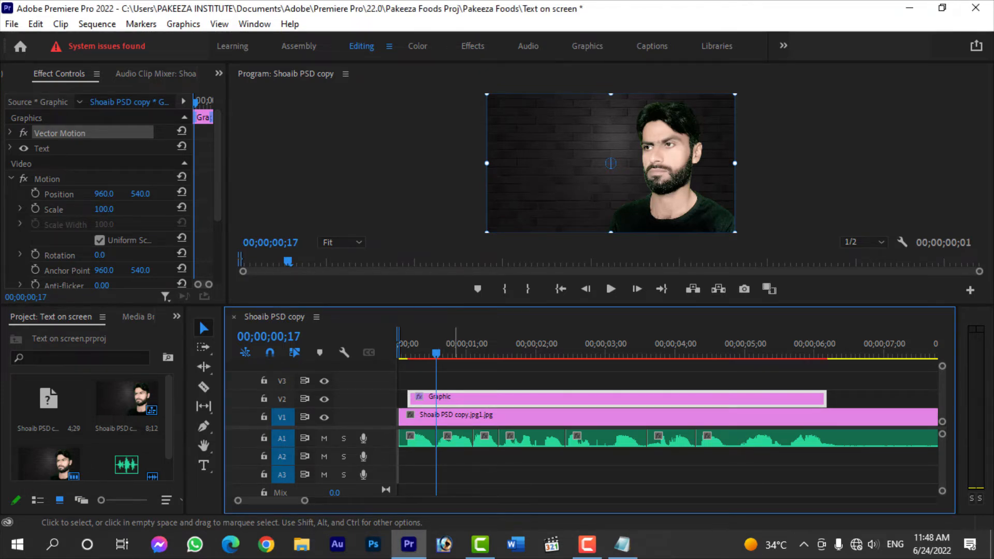
pyautogui.doubleClick(454, 401)
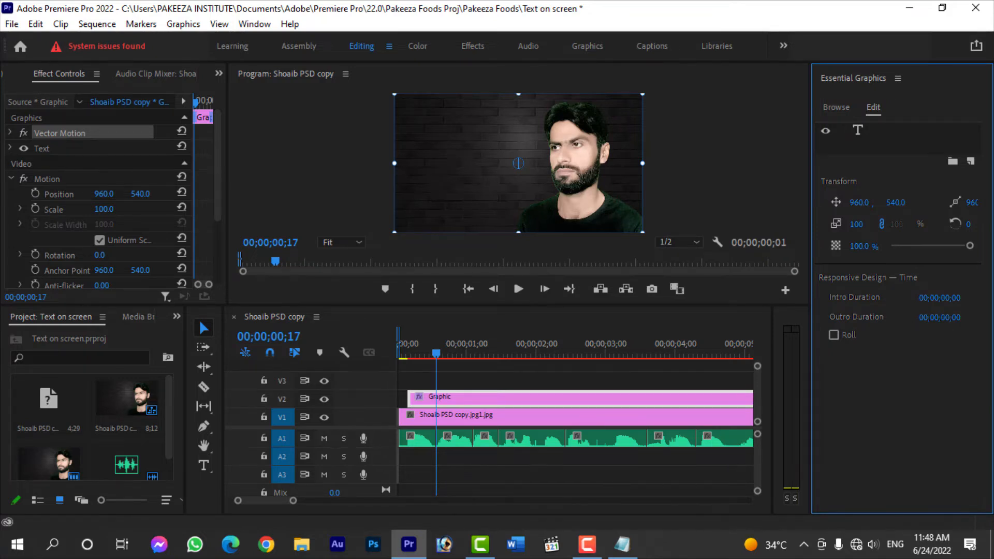
pyautogui.hotkey('alt', 'Tab')
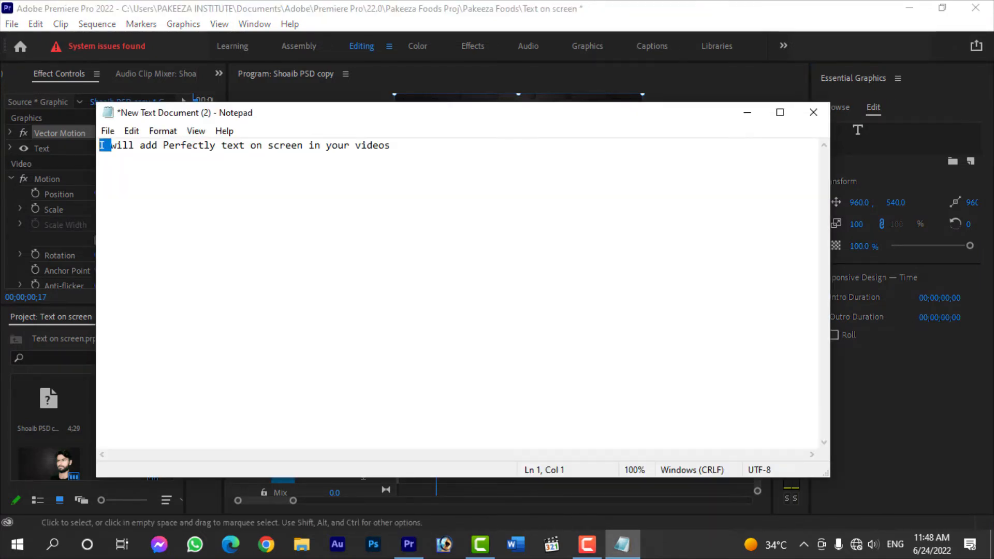
pyautogui.moveTo(102, 145)
pyautogui.mouseDown()
pyautogui.moveTo(111, 145)
pyautogui.moveTo(102, 145)
pyautogui.mouseUp()
pyautogui.hotkey('alt', 'Tab')
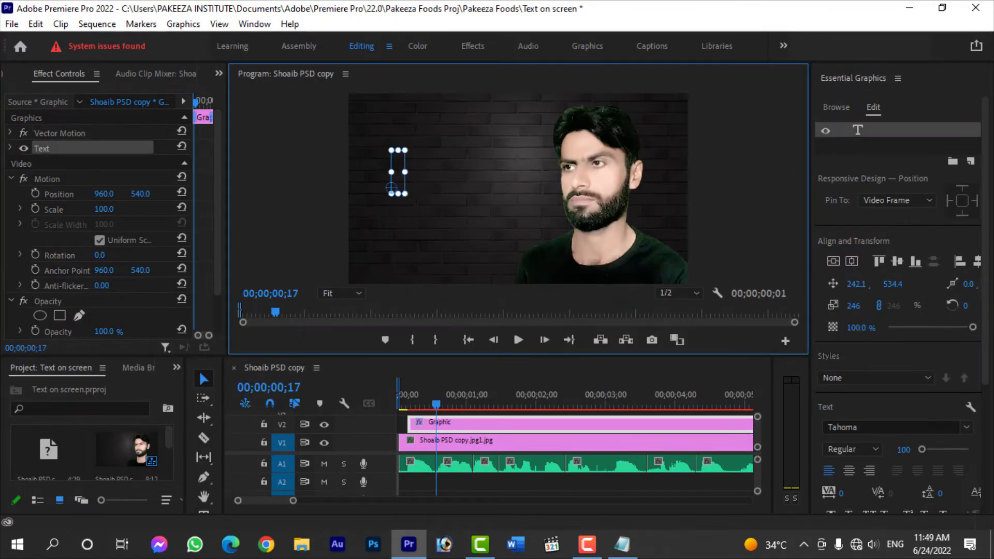
# Enter "I" in the text layer, centre it horizontally, and shift it beside the face by setting Motion Position X to 577.
pyautogui.write('I')
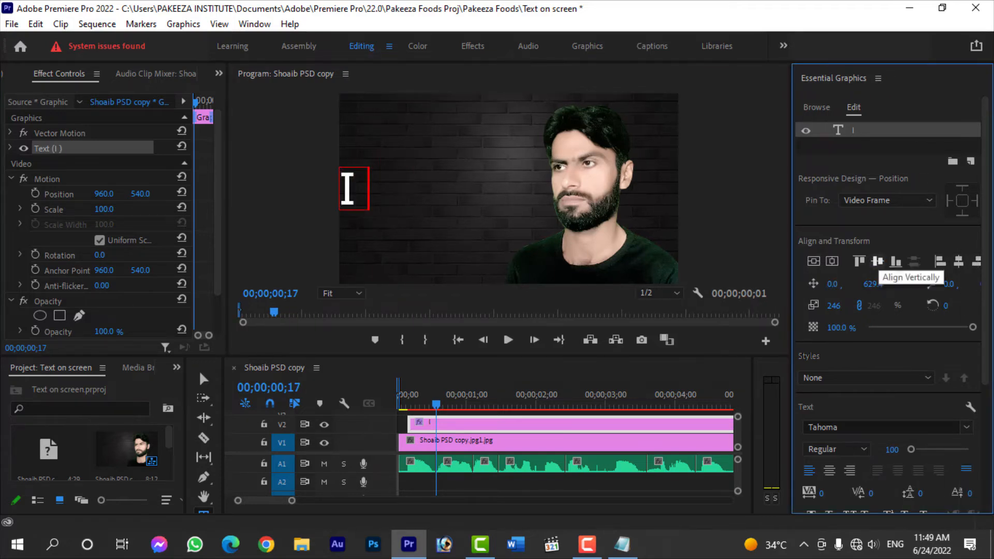
pyautogui.click(958, 262)
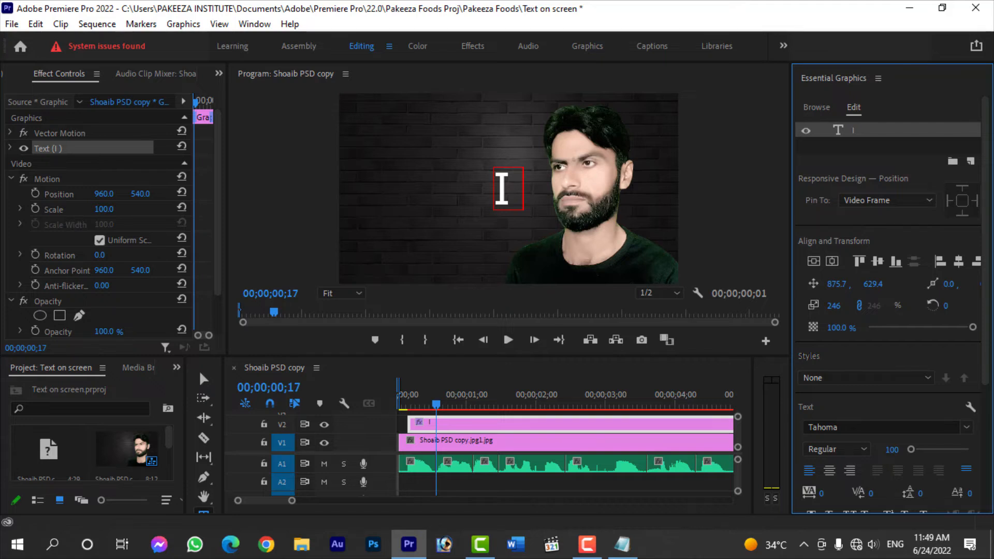
pyautogui.moveTo(104, 194); pyautogui.dragTo(1, 194)
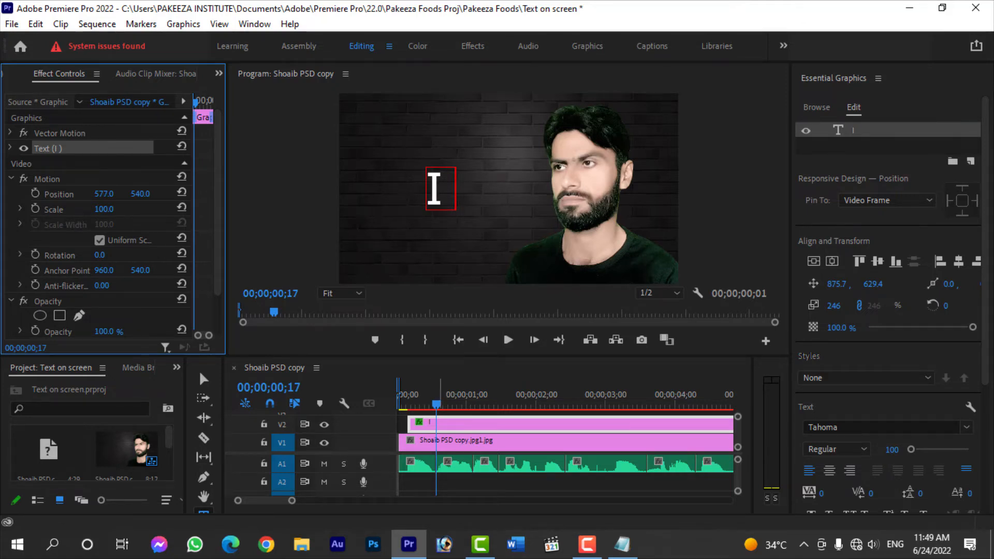
# Split the "I" text clip on V2 at 00;00;00;17 with the Razor tool.
pyautogui.moveTo(436, 394); pyautogui.dragTo(433, 395)
pyautogui.press('Right')
pyautogui.press('c')
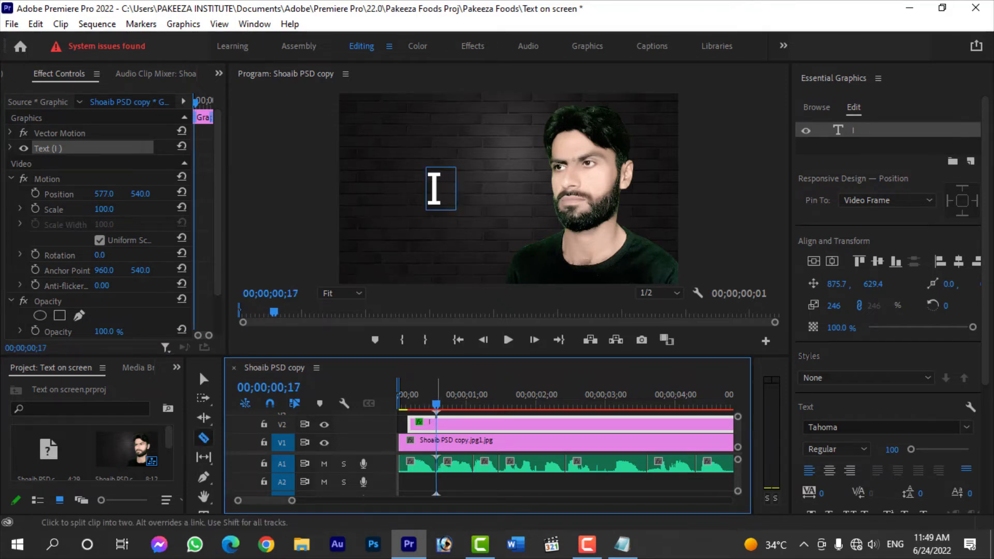
pyautogui.click(436, 423)
# With the playhead at 00;00;01;03, copy "will" from the Notepad script and replace the second V2 clip's text with it.
pyautogui.moveTo(438, 394); pyautogui.dragTo(475, 394)
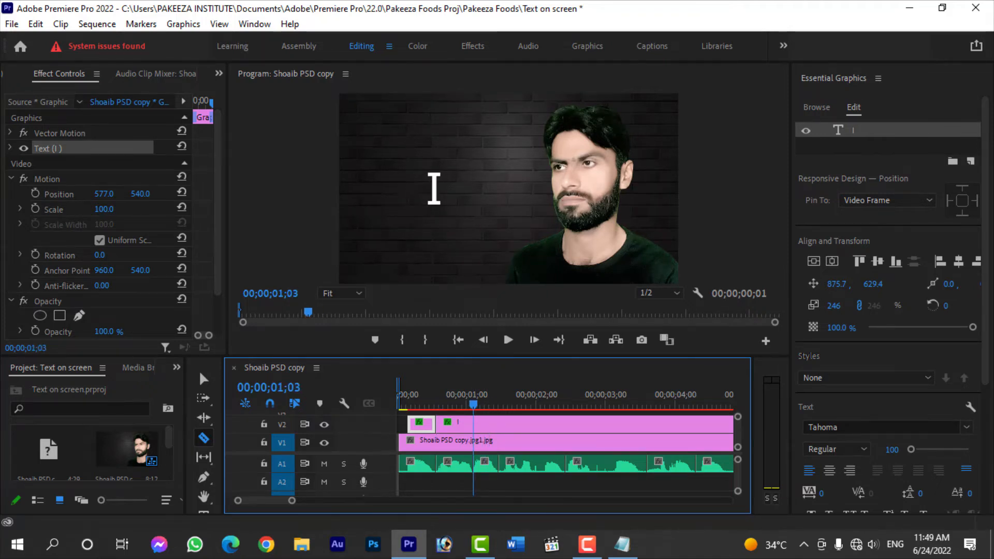
pyautogui.click(622, 544)
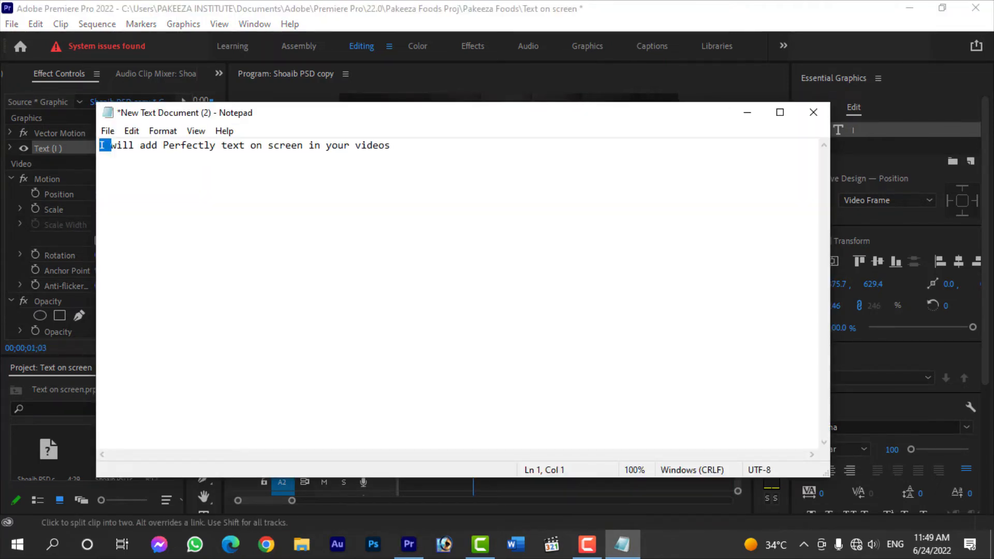
pyautogui.moveTo(139, 145); pyautogui.dragTo(105, 146)
pyautogui.hotkey('ctrl', 'c')
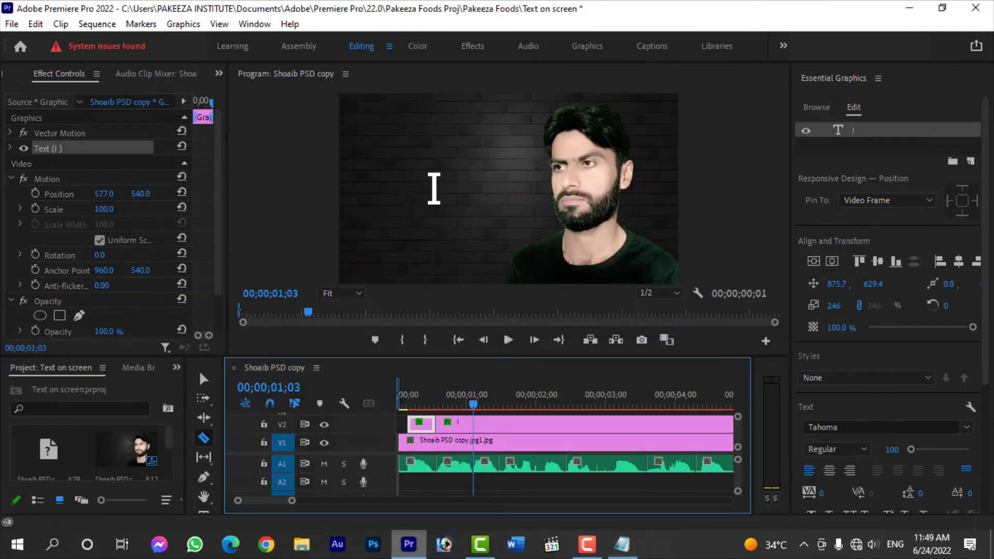
pyautogui.click(408, 544)
pyautogui.hotkey('ctrl', 's')
pyautogui.press('v')
pyautogui.click(455, 423)
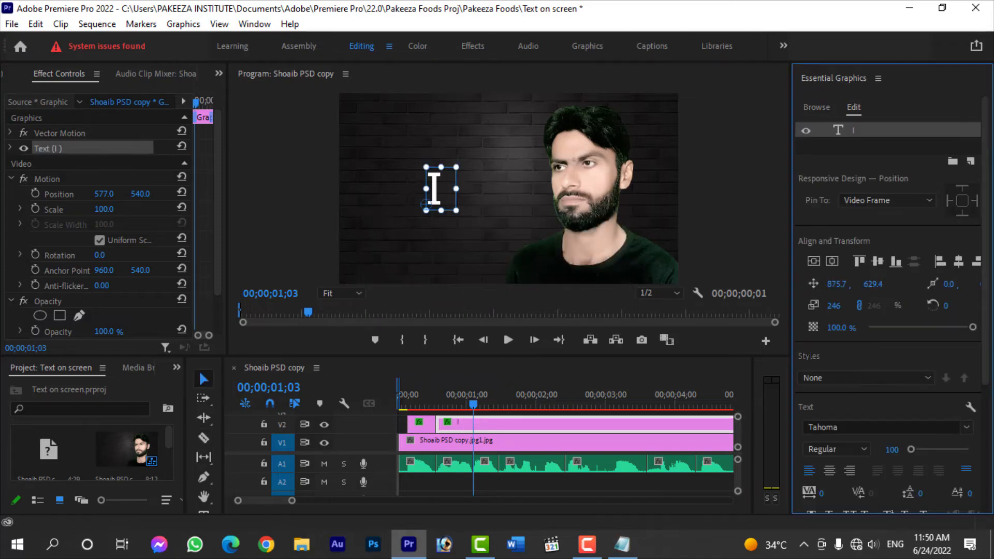
pyautogui.doubleClick(441, 188)
pyautogui.hotkey('ctrl', 'v')
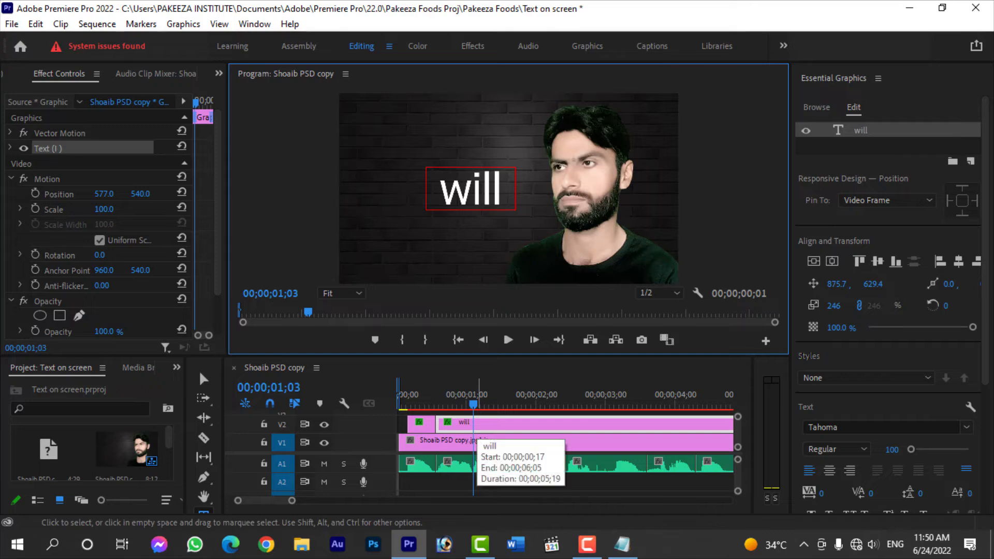
# Finish editing the text and split the "will" clip on V2 at 00;00;01;03 with the Razor tool.
pyautogui.write('c')
pyautogui.press('BackSpace')
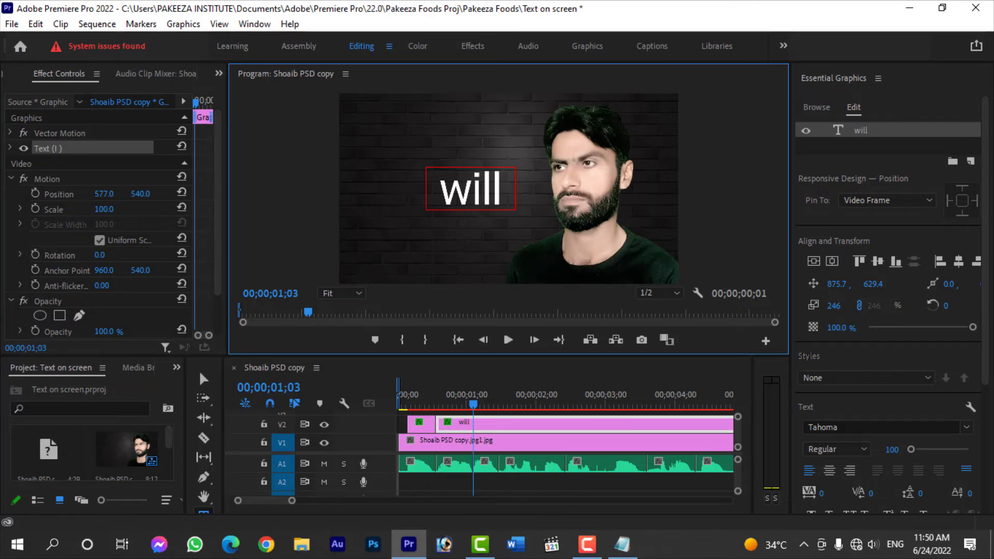
pyautogui.click(199, 373)
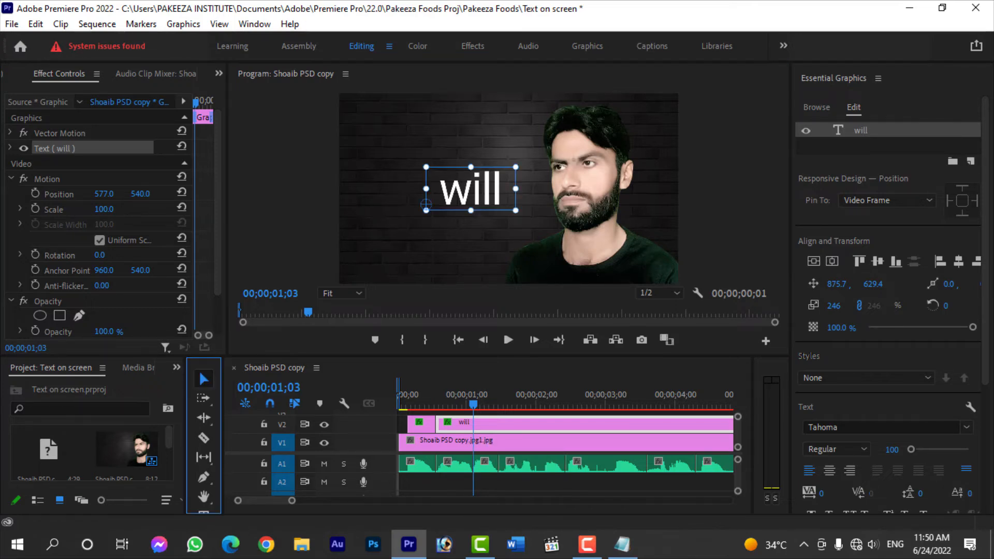
pyautogui.press('c')
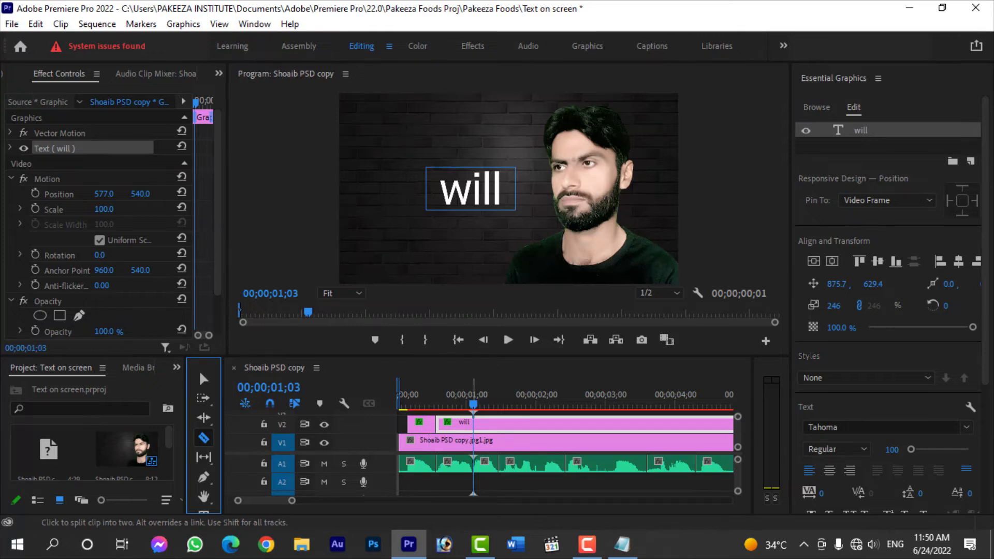
pyautogui.click(473, 424)
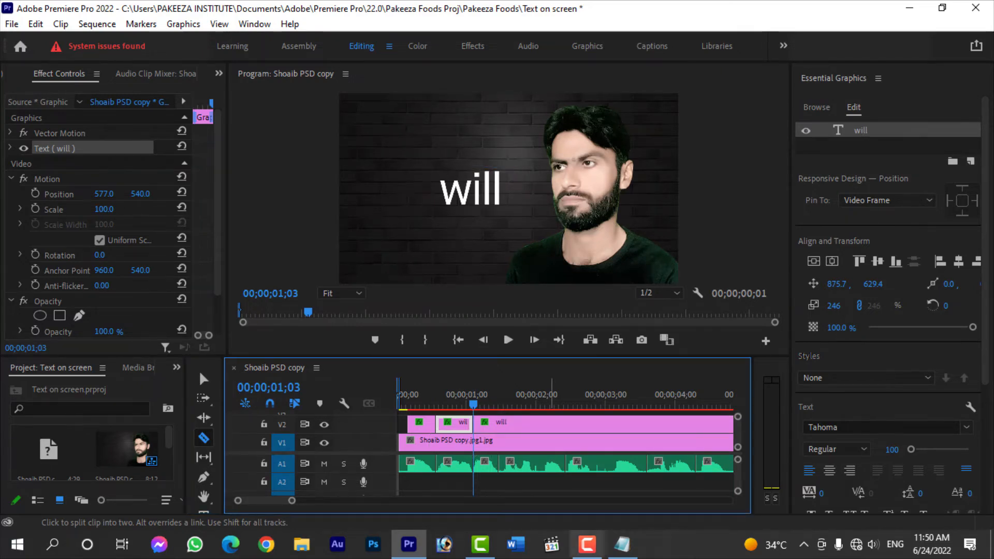
# Copy "add" from the Notepad script and replace the text of the last V2 clip with it in Premiere Pro.
pyautogui.click(622, 544)
pyautogui.moveTo(158, 145); pyautogui.dragTo(134, 145)
pyautogui.hotkey('ctrl', 'c')
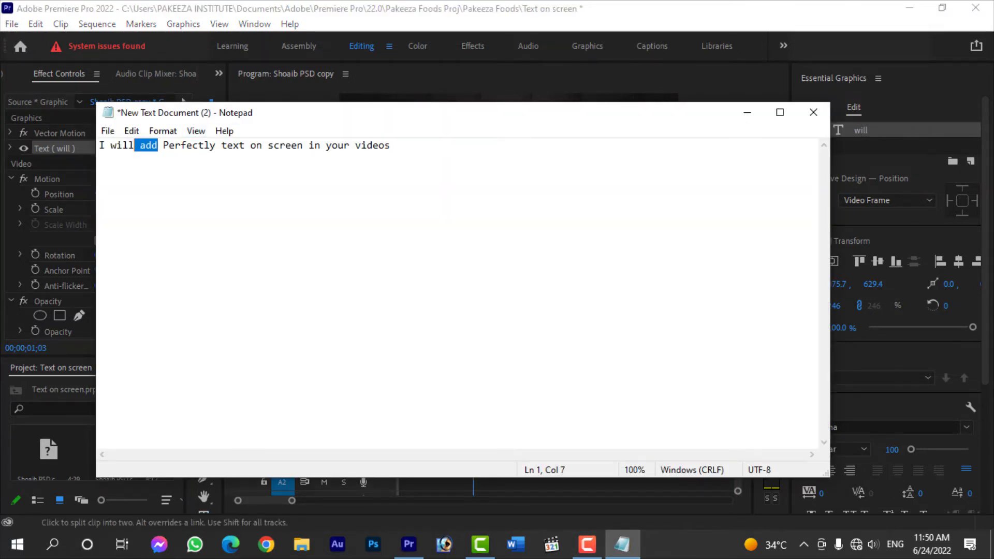
pyautogui.click(409, 544)
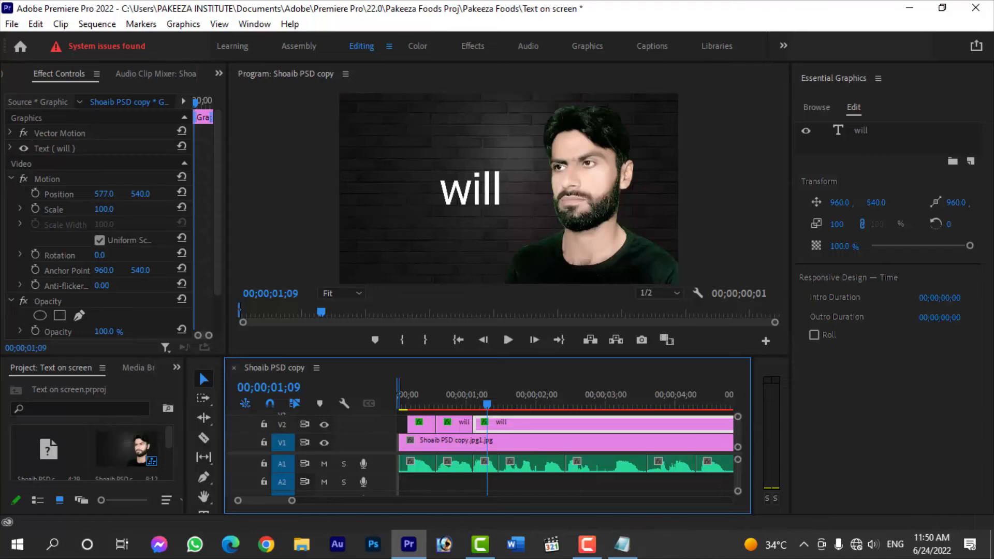
pyautogui.click(860, 130)
pyautogui.doubleClick(470, 189)
pyautogui.hotkey('ctrl', 'v')
# Copy "Perfectly" from the Notepad script and split the "add" clip on V2 at 00;00;01;17 with the Razor tool.
pyautogui.hotkey('alt', 'Tab')
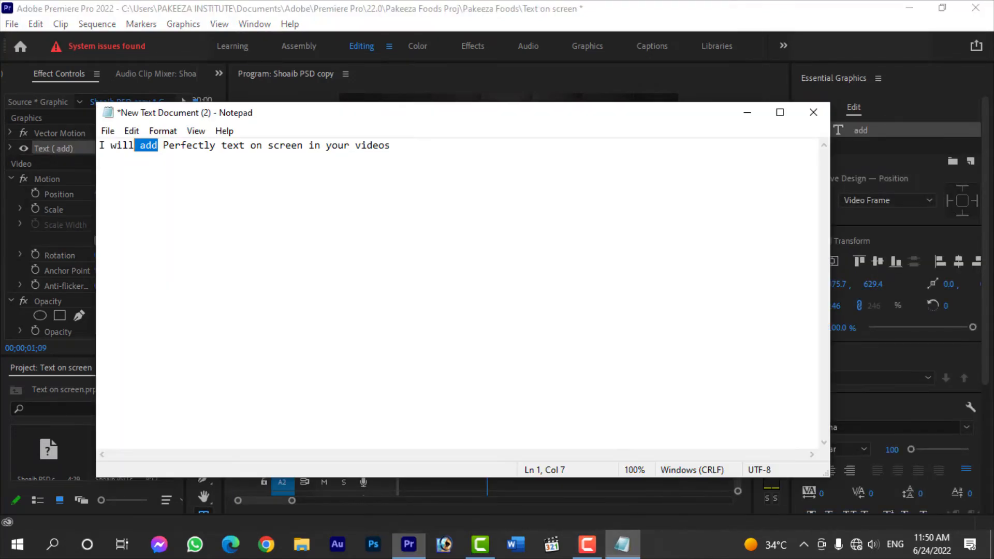
pyautogui.moveTo(216, 145); pyautogui.dragTo(163, 146)
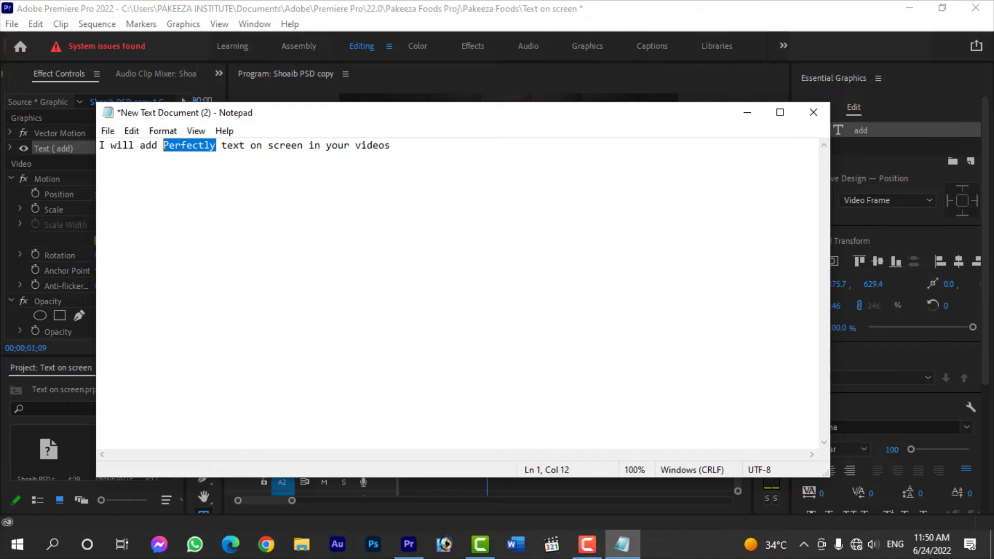
pyautogui.hotkey('alt', 'Tab')
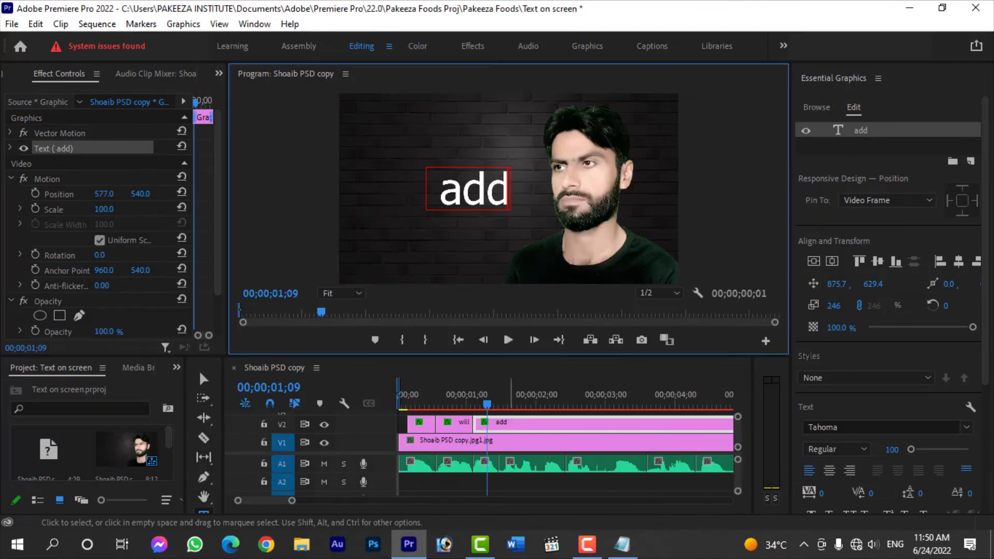
pyautogui.moveTo(486, 403); pyautogui.dragTo(503, 404)
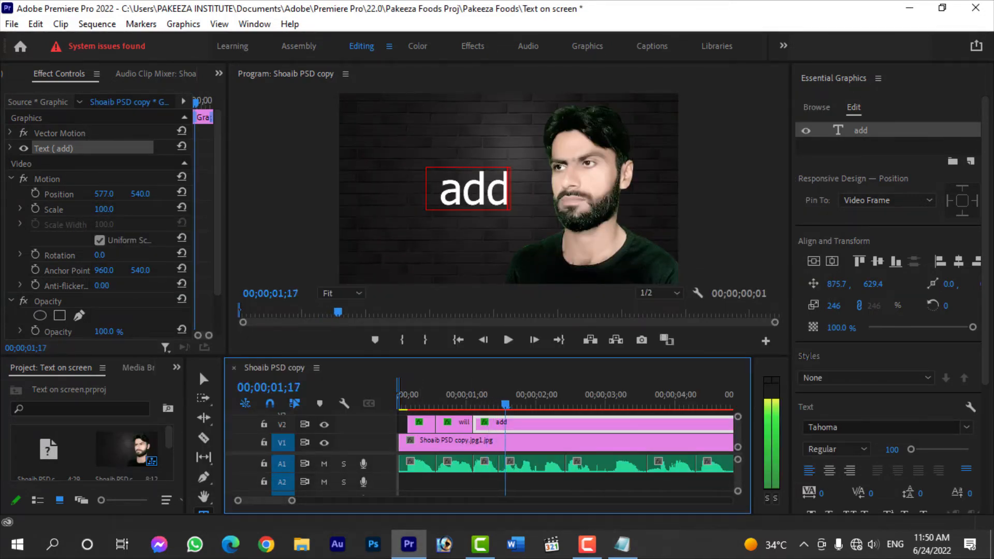
pyautogui.press('c')
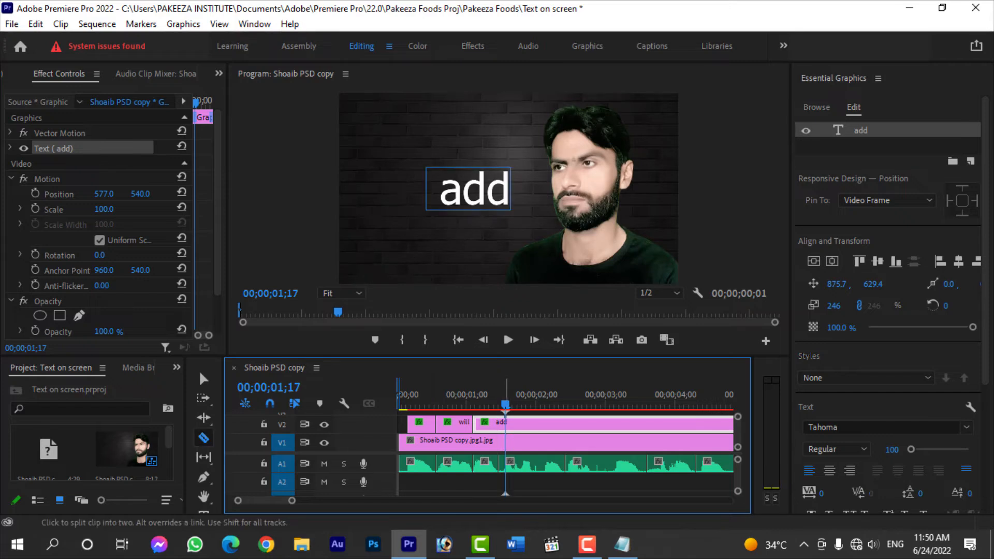
pyautogui.click(505, 421)
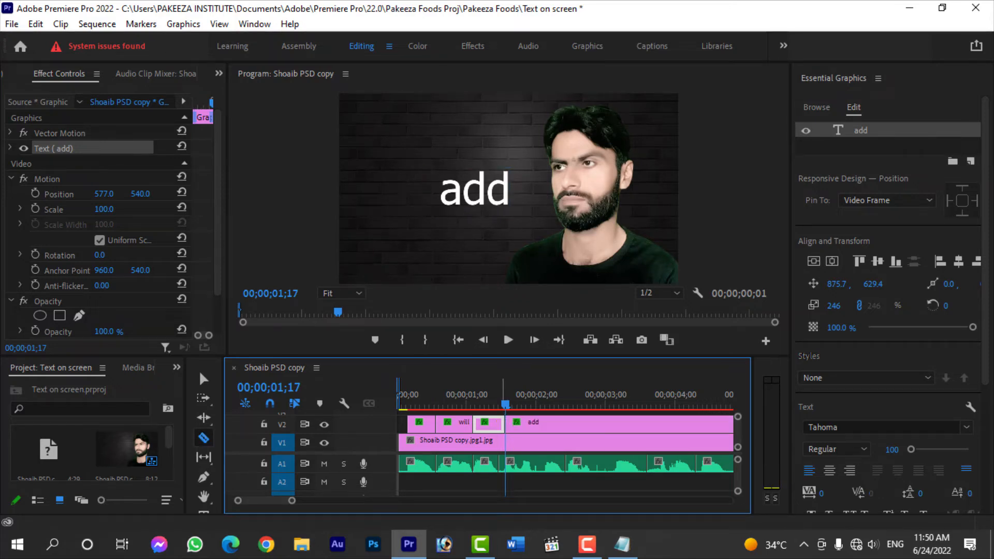
# Replace the text of the V2 clip starting at 00;00;01;17 with "Perfectly" and set its Motion Position X to 235.
pyautogui.press('v')
pyautogui.moveTo(504, 404); pyautogui.dragTo(525, 403)
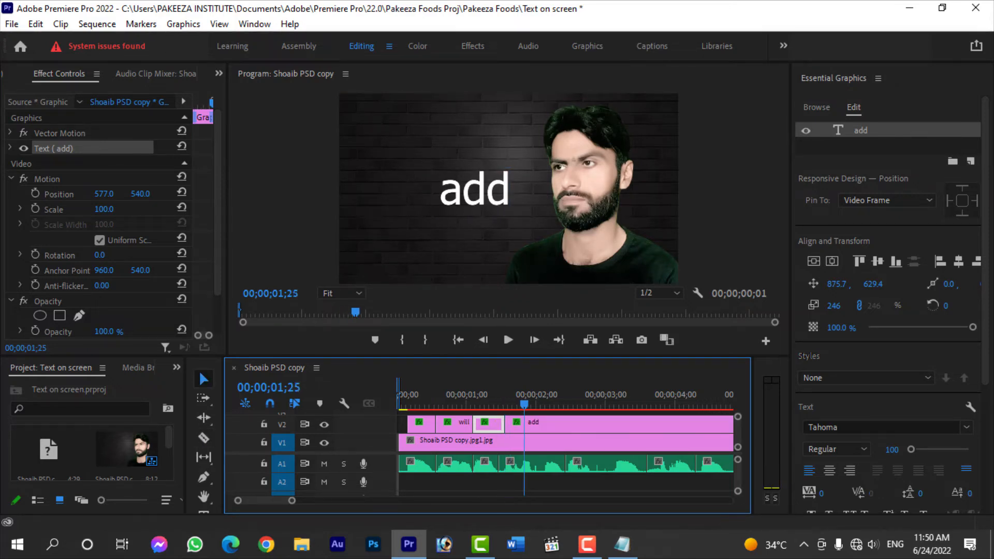
pyautogui.click(540, 423)
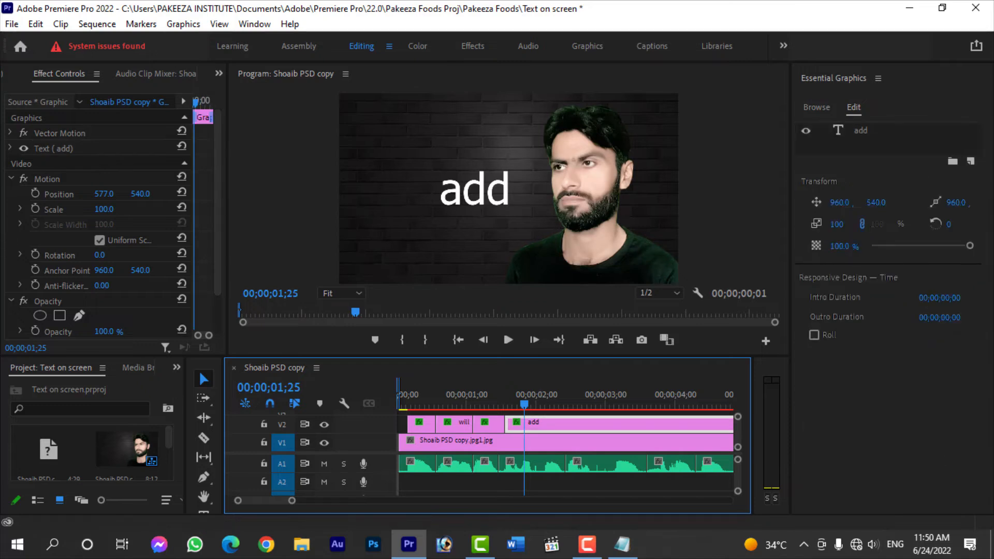
pyautogui.click(474, 189)
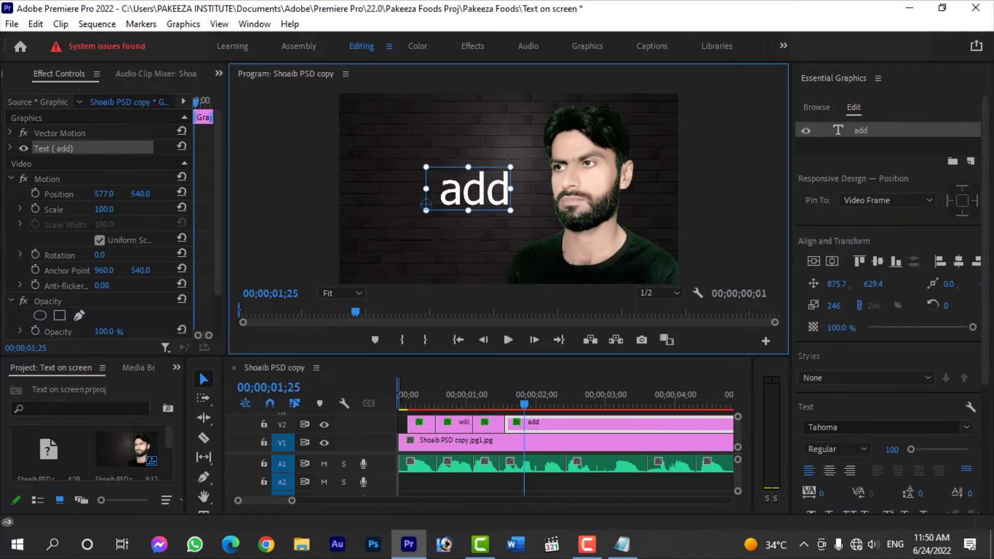
pyautogui.doubleClick(475, 189)
pyautogui.write('Perfectly')
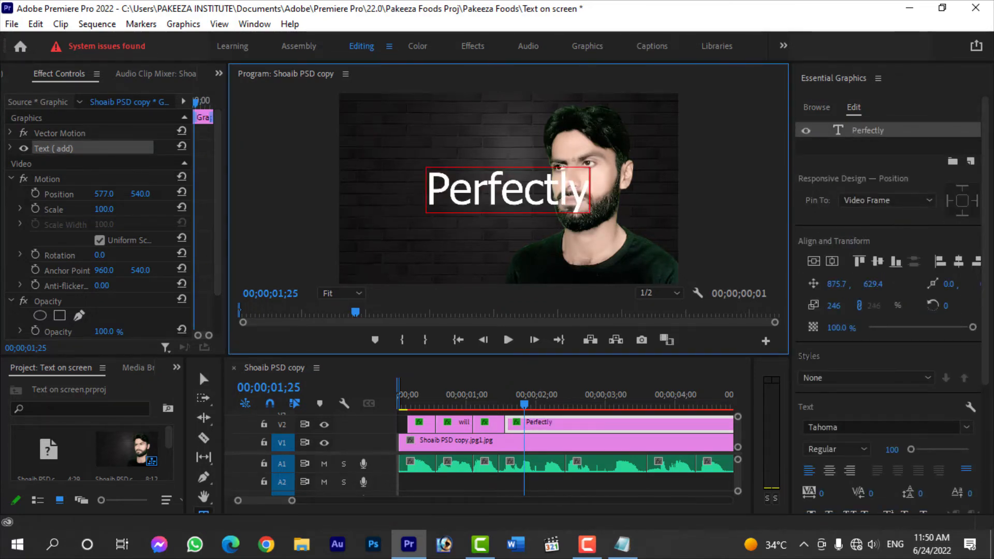
pyautogui.moveTo(103, 193); pyautogui.dragTo(1, 193)
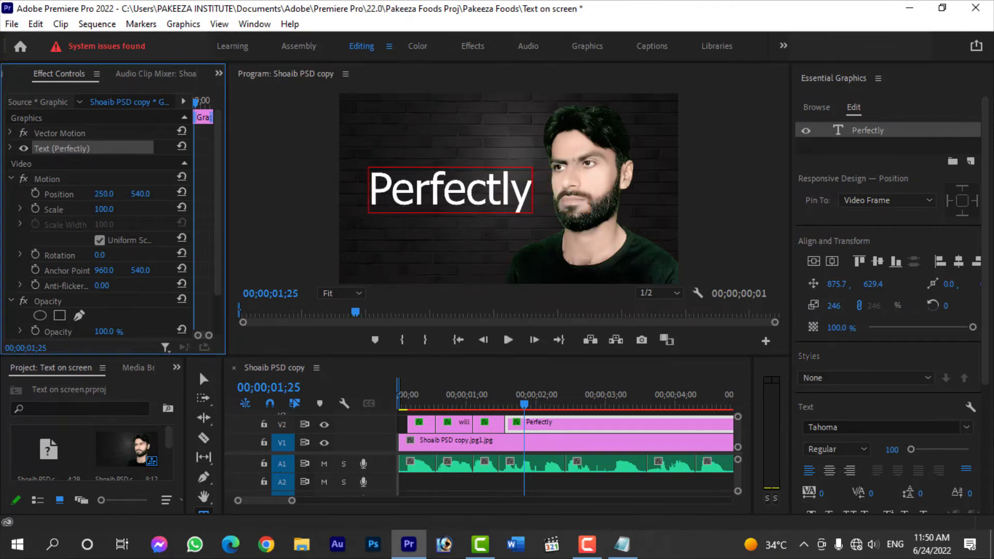
# Copy "text" from the Notepad script and split the "Perfectly" clip on V2 at 00;00;02;12 with the Razor tool.
pyautogui.click(622, 544)
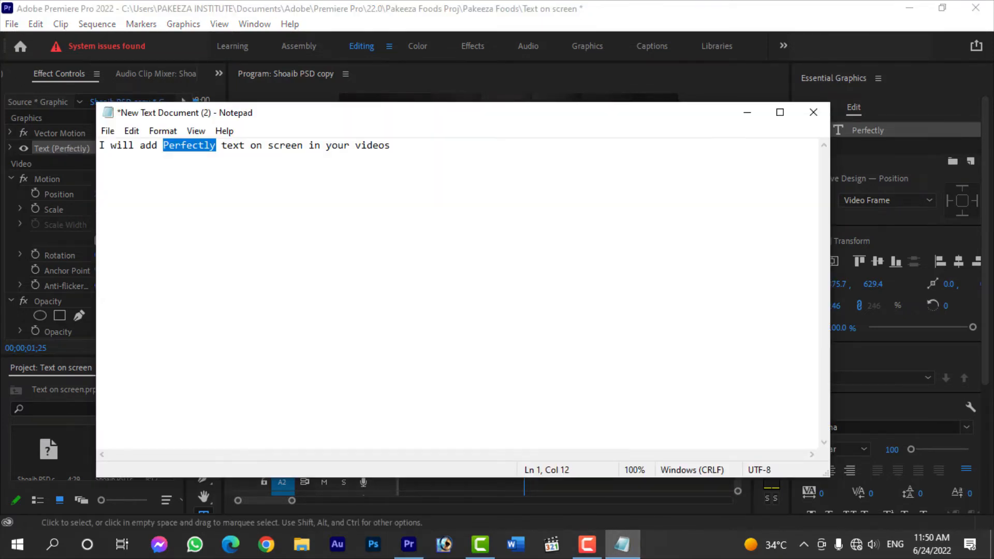
pyautogui.moveTo(250, 145); pyautogui.dragTo(216, 145)
pyautogui.hotkey('ctrl', 'c')
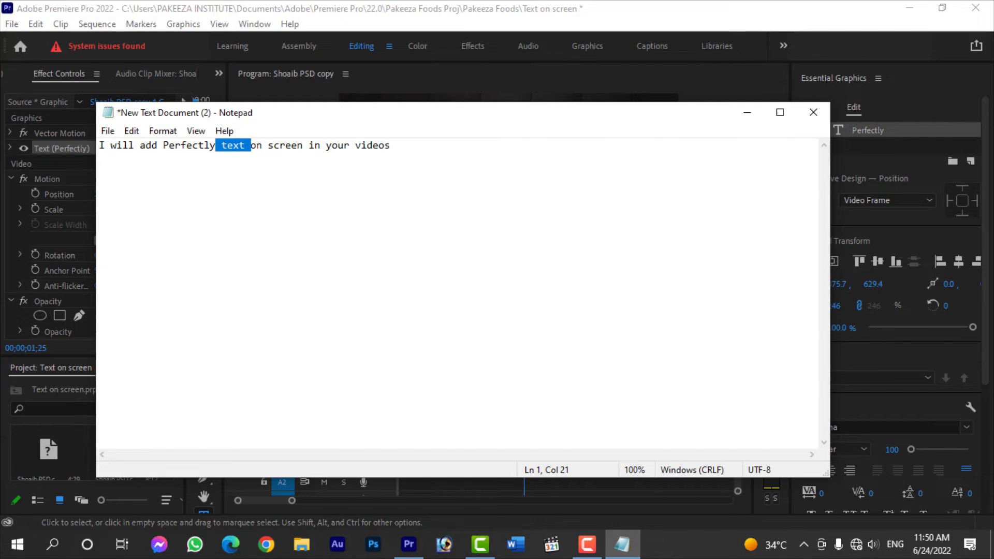
pyautogui.hotkey('alt', 'Tab')
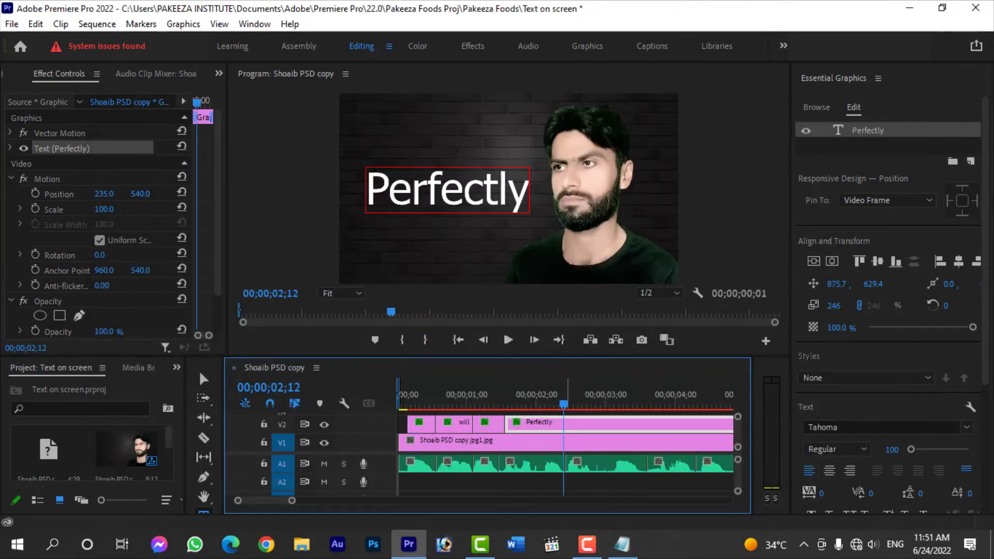
pyautogui.press('c')
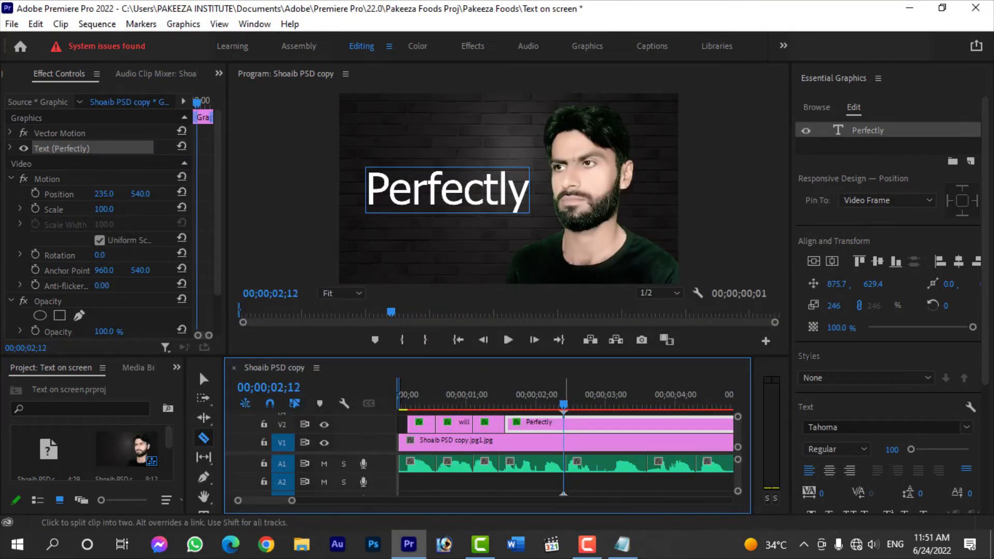
pyautogui.click(563, 422)
# Replace the text of the V2 clip starting at 00;00;02;12 with "text" and set its Motion Position X to 466.
pyautogui.moveTo(563, 404); pyautogui.dragTo(582, 403)
pyautogui.press('v')
pyautogui.click(601, 422)
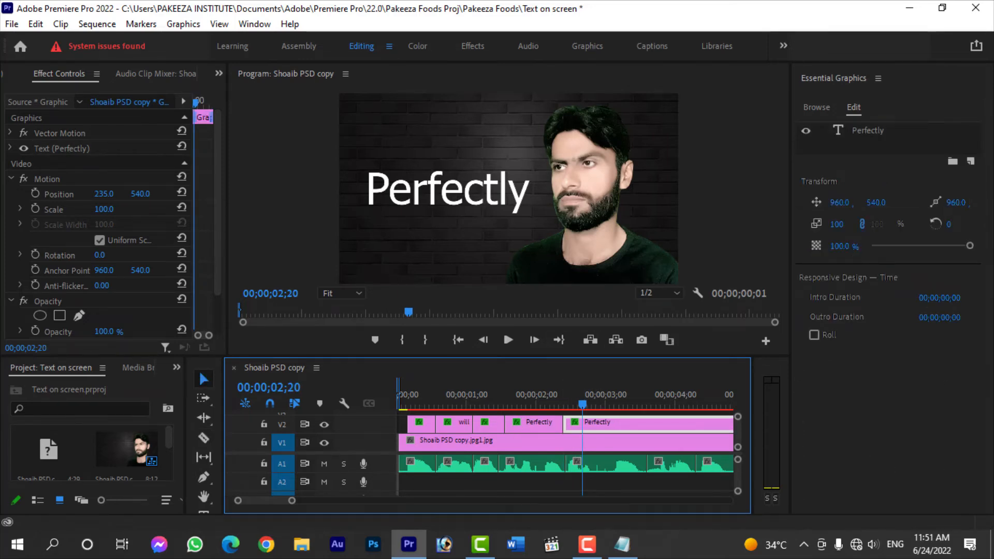
pyautogui.click(867, 131)
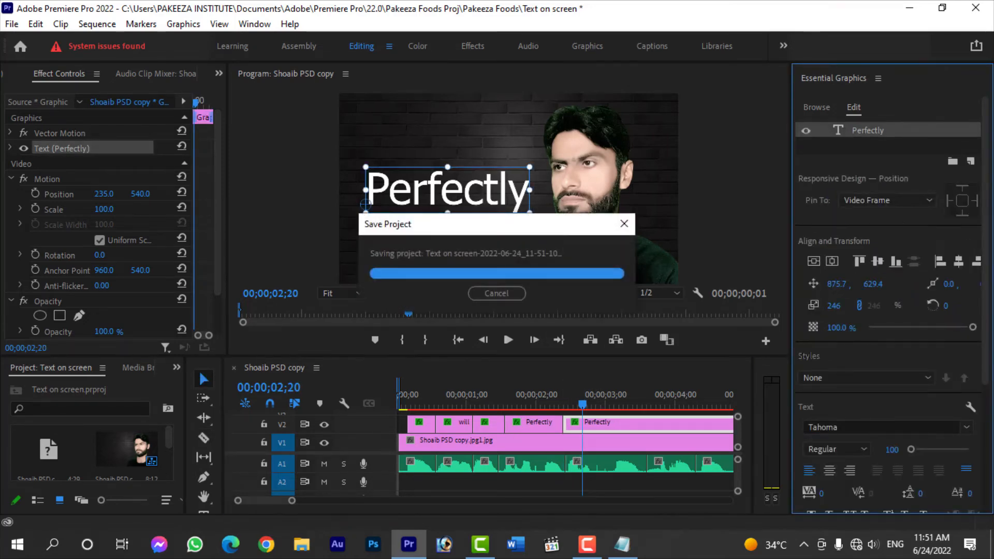
pyautogui.doubleClick(513, 206)
pyautogui.hotkey('ctrl', 'v')
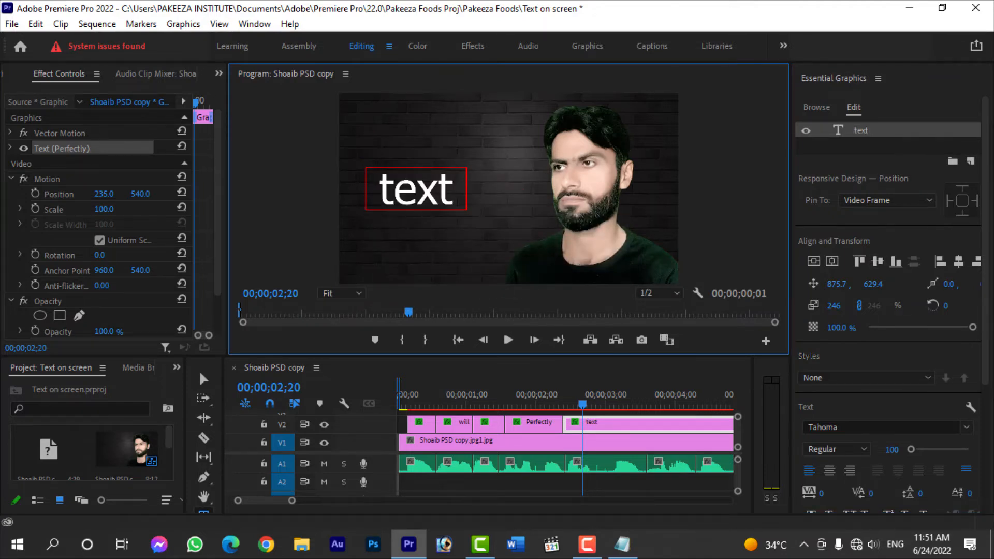
pyautogui.moveTo(104, 194); pyautogui.dragTo(221, 193)
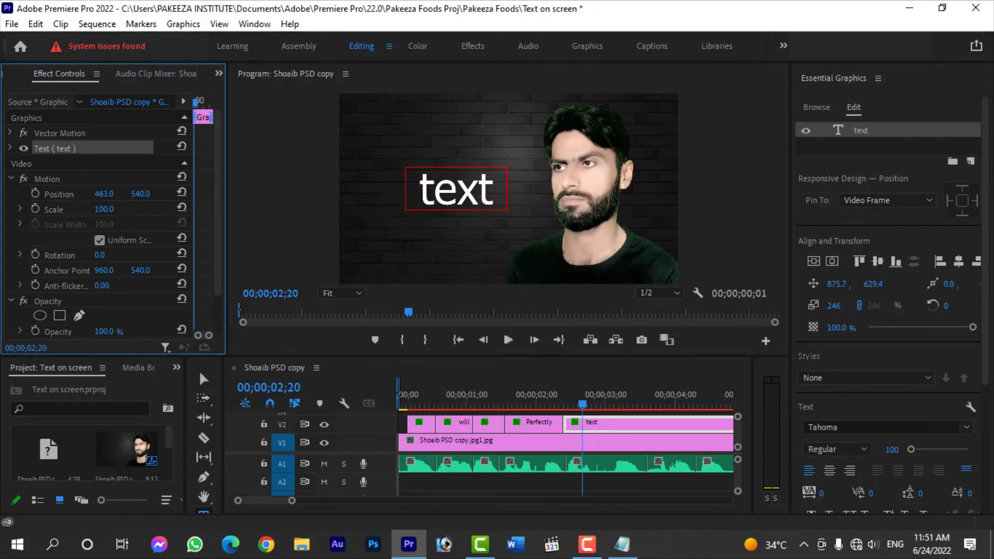
# Play to 00;00;03;03, copy "on" from the Notepad script, and split the "text" clip on V2 there with the Razor tool.
pyautogui.press('space')
pyautogui.press('space')
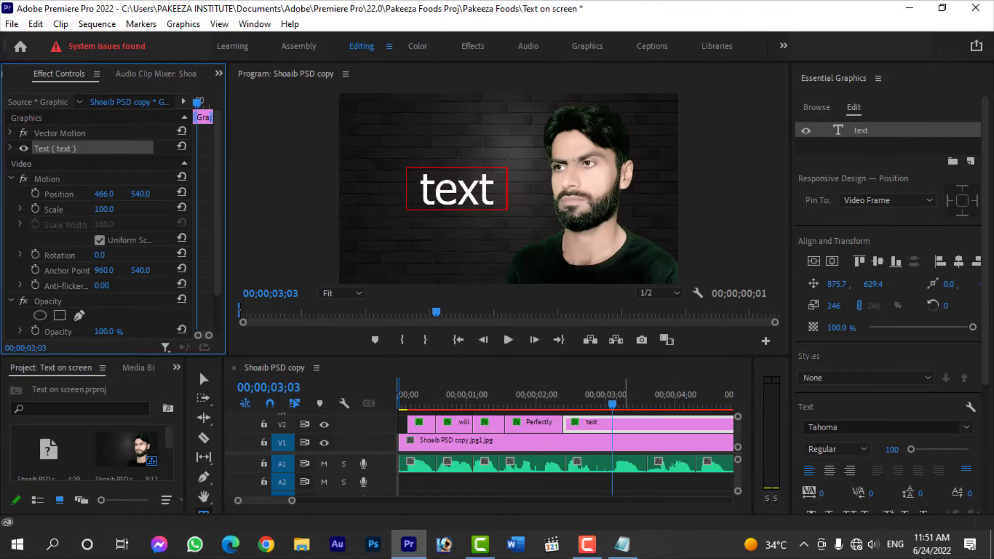
pyautogui.click(622, 544)
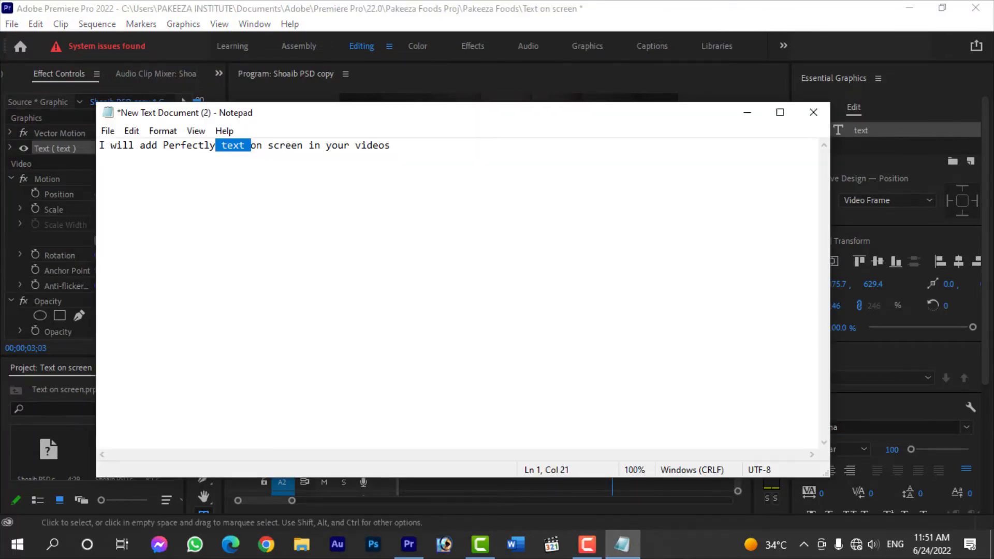
pyautogui.moveTo(263, 146); pyautogui.dragTo(250, 145)
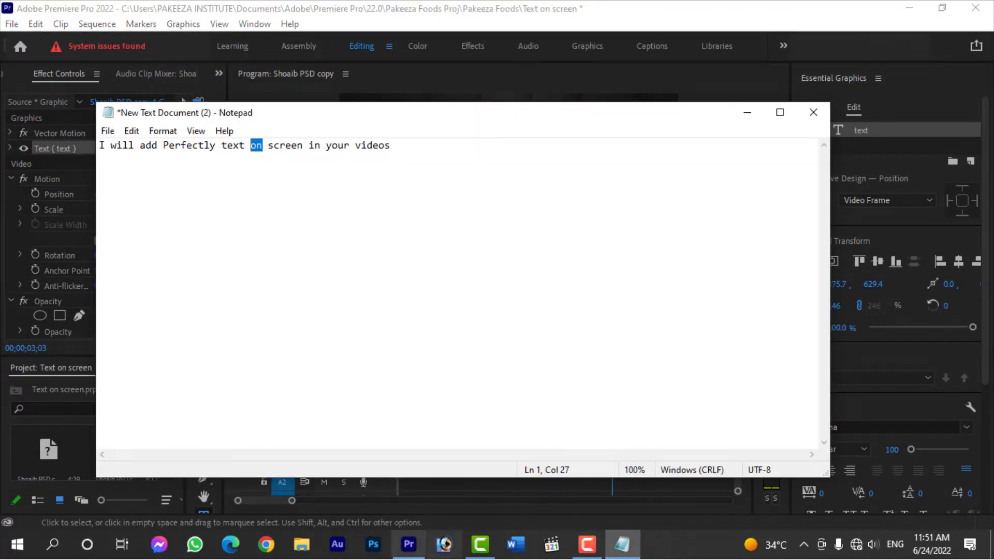
pyautogui.click(409, 544)
pyautogui.press('c')
pyautogui.click(613, 423)
# Replace the text of the V2 clip starting at 00;00;03;03 with "on" and set its Motion Position X to 606.
pyautogui.press('space')
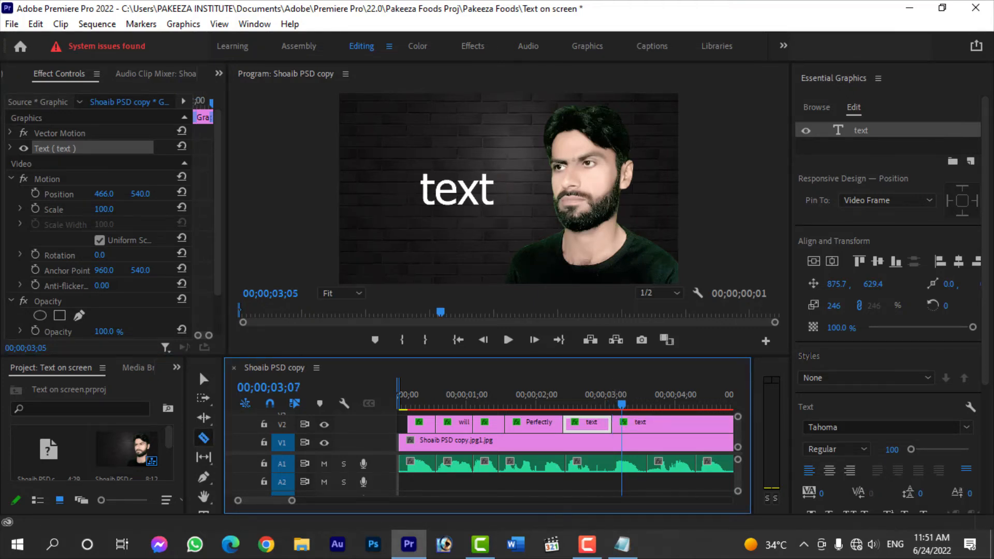
pyautogui.press('v')
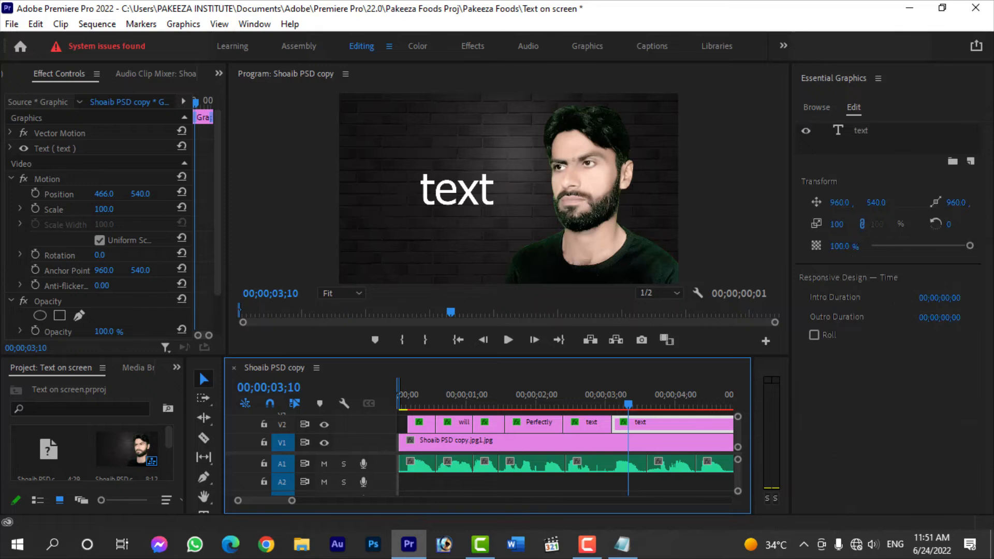
pyautogui.click(860, 130)
pyautogui.doubleClick(457, 188)
pyautogui.write('on')
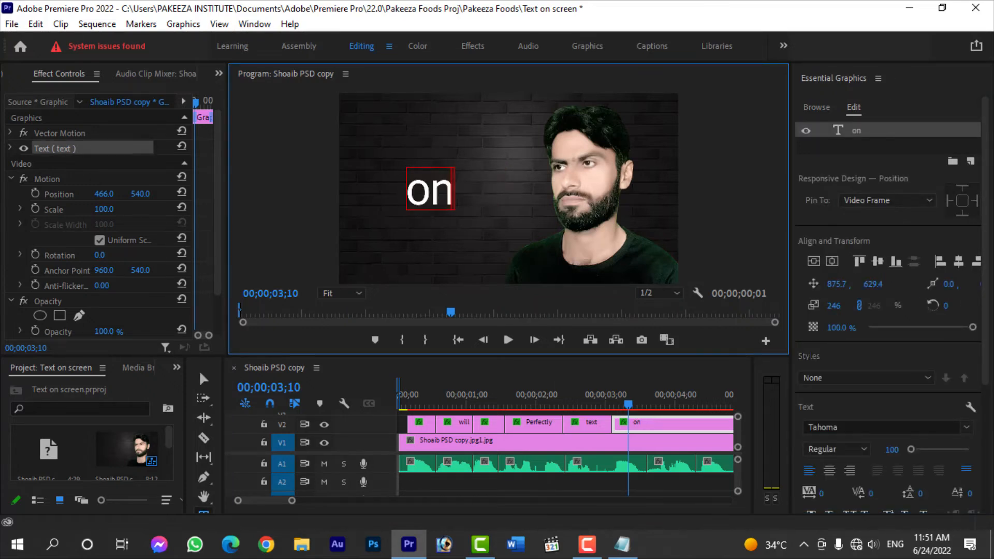
pyautogui.moveTo(104, 194); pyautogui.dragTo(176, 193)
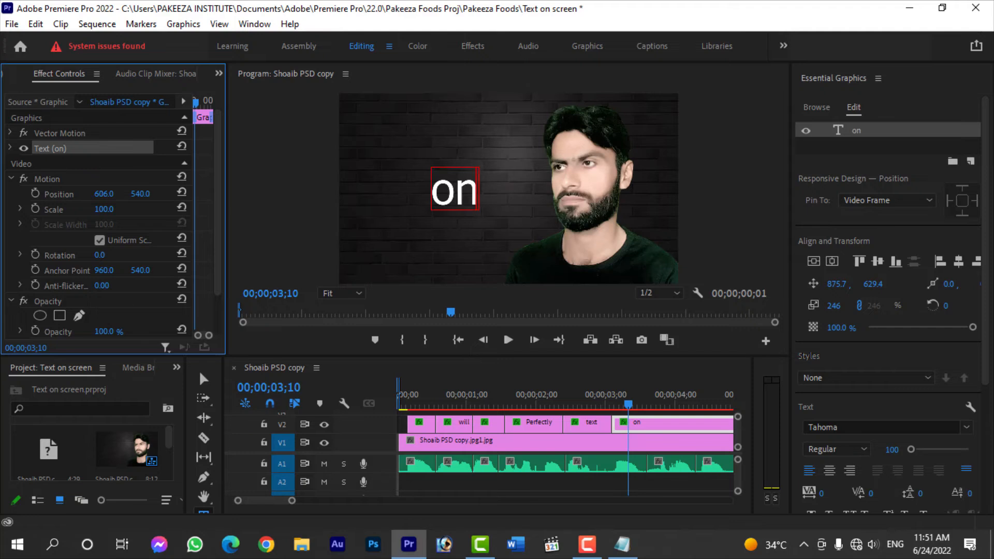
# Play to 00;00;03;21, split the "on" clip on V2 there with the Razor tool, and copy "screen" from the Notepad script.
pyautogui.press('space')
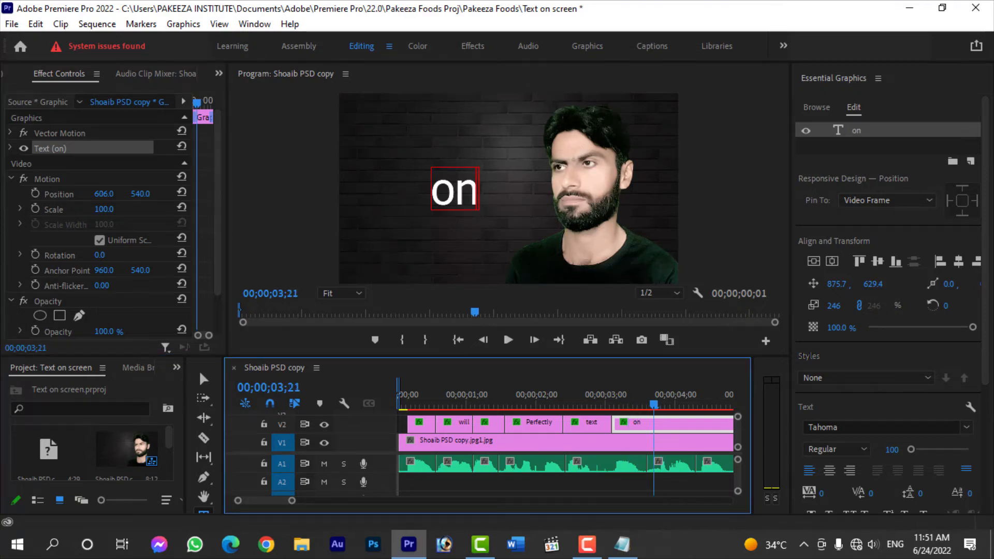
pyautogui.press('c')
pyautogui.hotkey('alt', 'Tab')
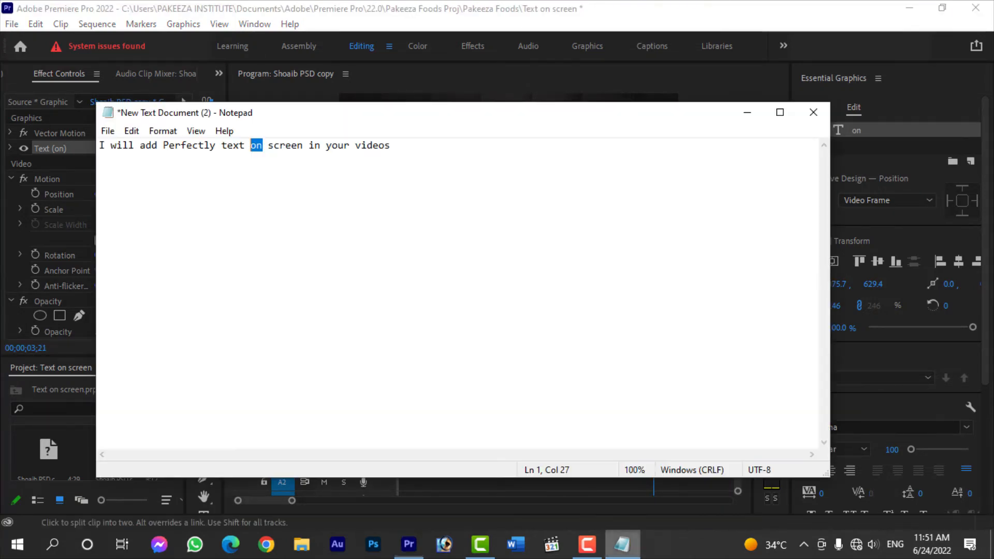
pyautogui.moveTo(303, 145); pyautogui.dragTo(268, 145)
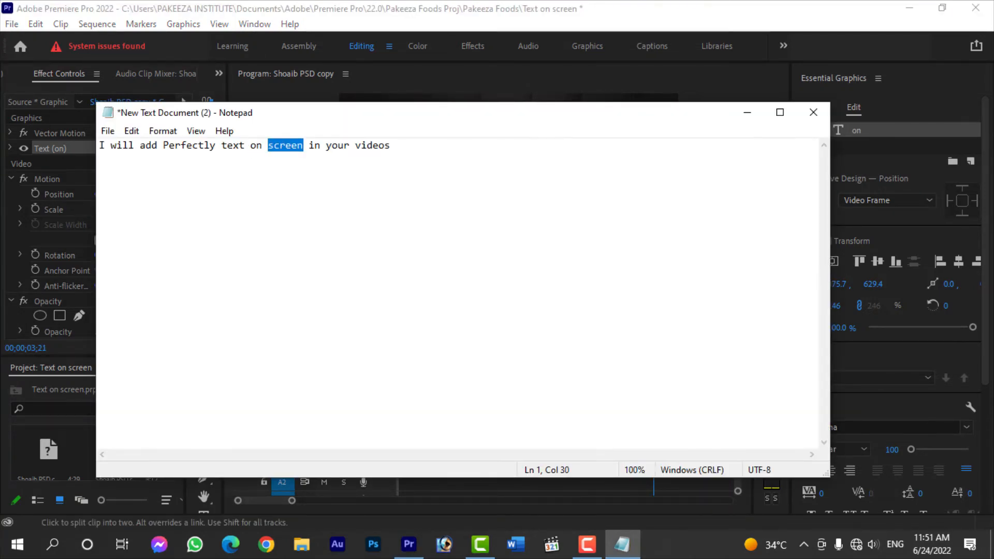
pyautogui.click(409, 544)
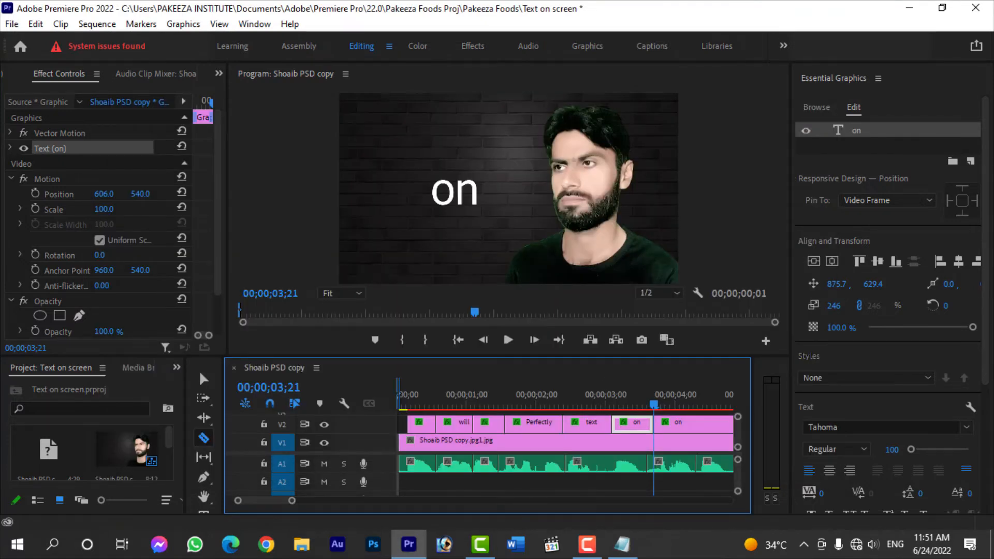
# Replay the audio around "on screen" and split the last "on" clip on V2 at 00;00;04;21 with the Razor tool.
pyautogui.scroll(-3, 565, 445)
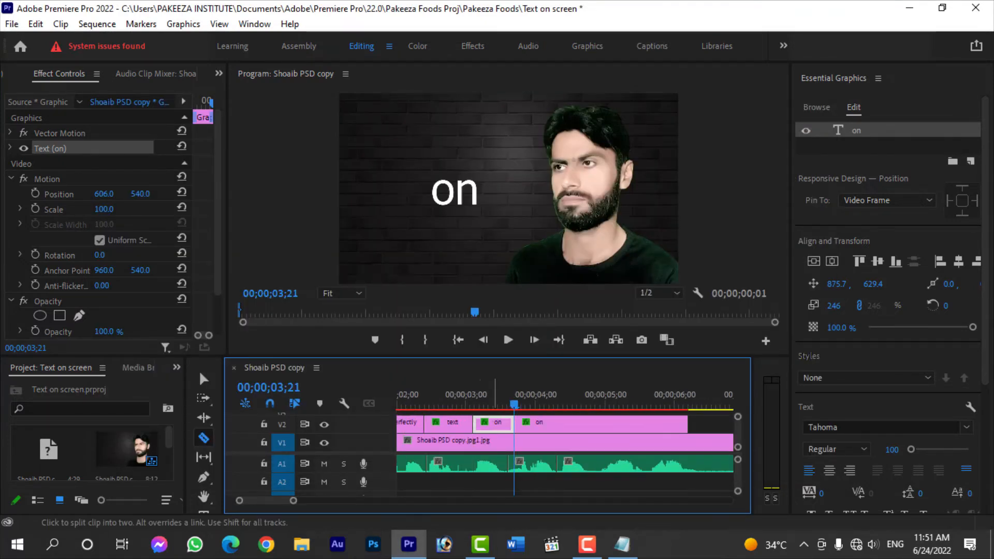
pyautogui.press('space')
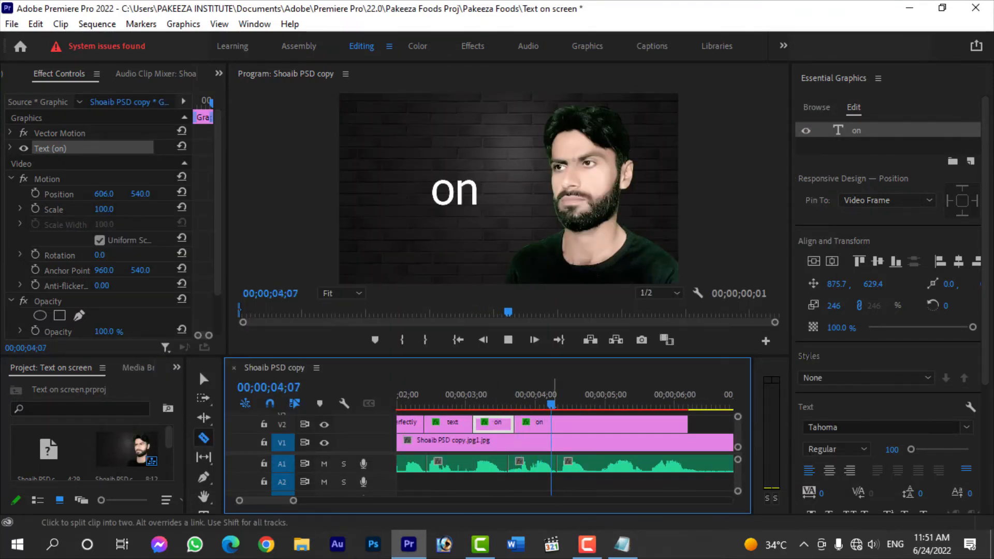
pyautogui.press('space')
pyautogui.click(512, 394)
pyautogui.press('space')
pyautogui.click(473, 394)
pyautogui.press('space')
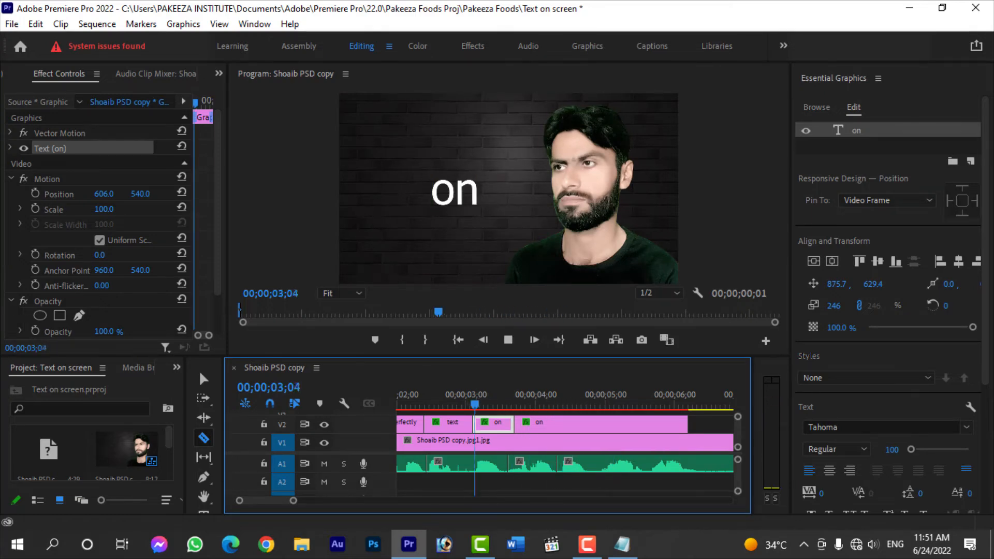
pyautogui.press('space')
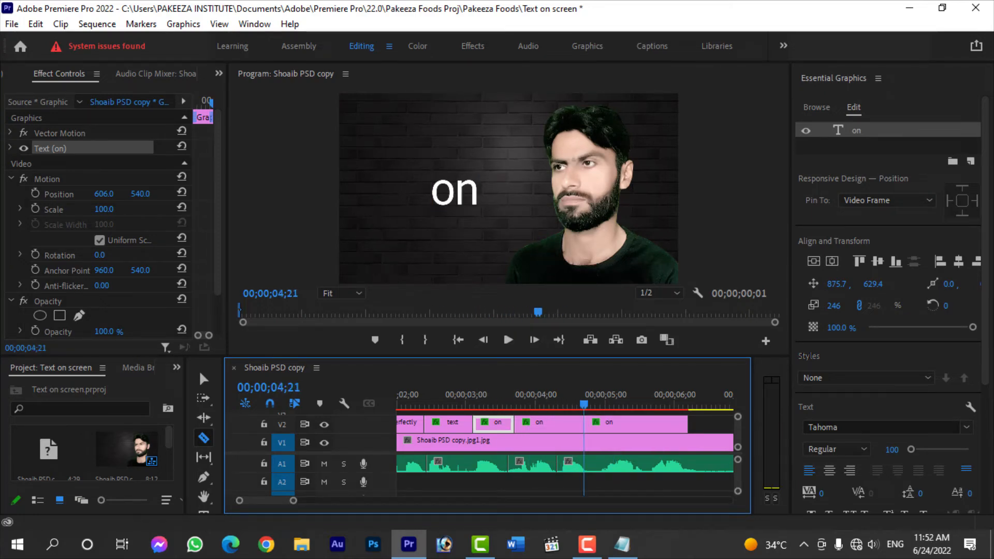
pyautogui.click(584, 423)
# Replace the text of the V2 clip starting at 00;00;03;21 with "screen" and set its Motion Position X to 375.
pyautogui.click(558, 393)
pyautogui.press('v')
pyautogui.click(557, 424)
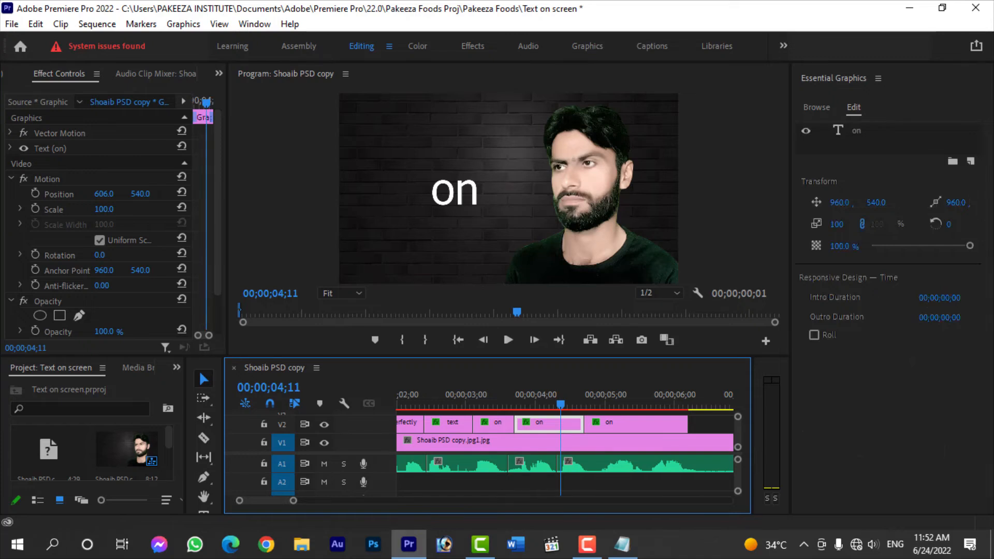
pyautogui.click(887, 130)
pyautogui.write('t')
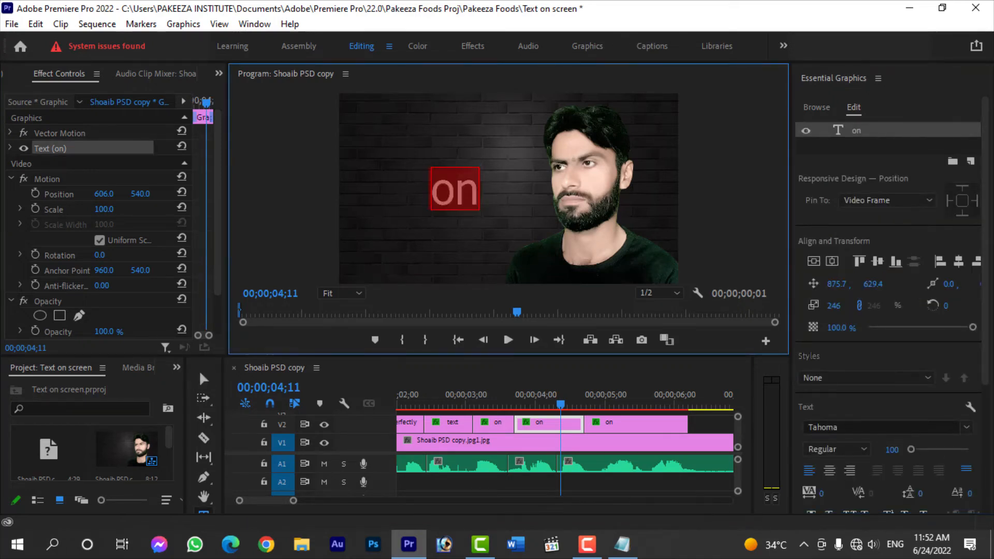
pyautogui.write('screen')
pyautogui.moveTo(104, 193); pyautogui.dragTo(57, 193)
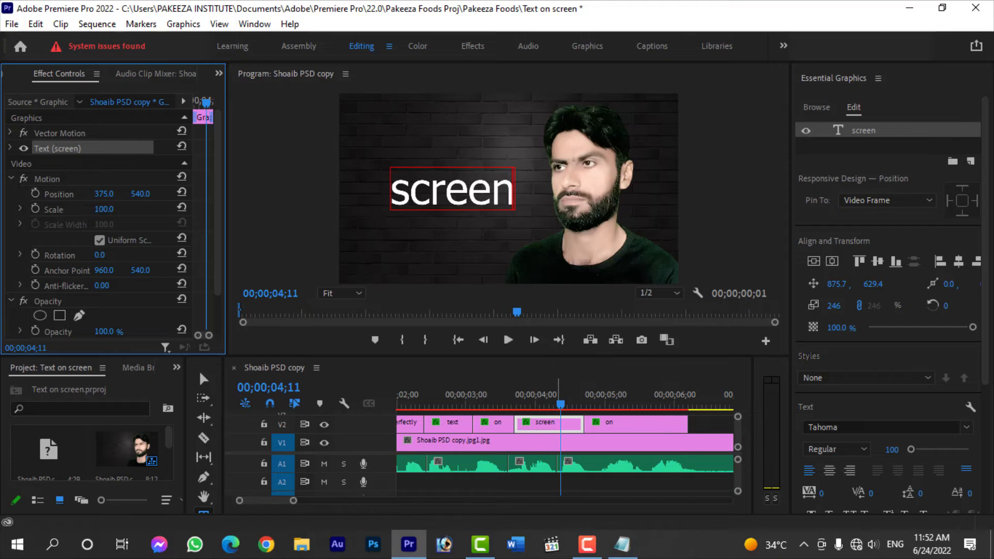
# Replay the "screen" clip to find where its word ends and split it on V2 at about 00;00;04;11.
pyautogui.press('space')
pyautogui.press('space')
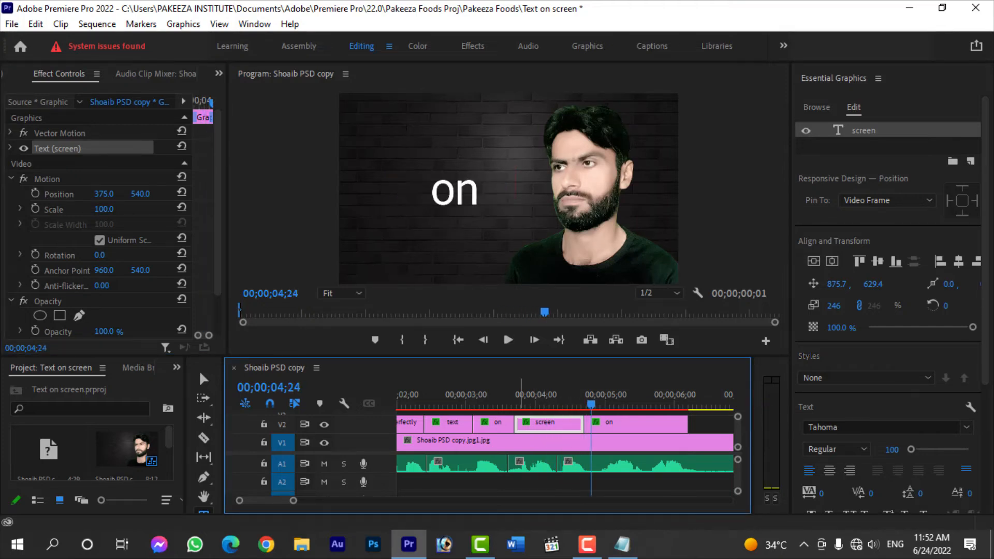
pyautogui.click(518, 394)
pyautogui.press('space')
pyautogui.press('space')
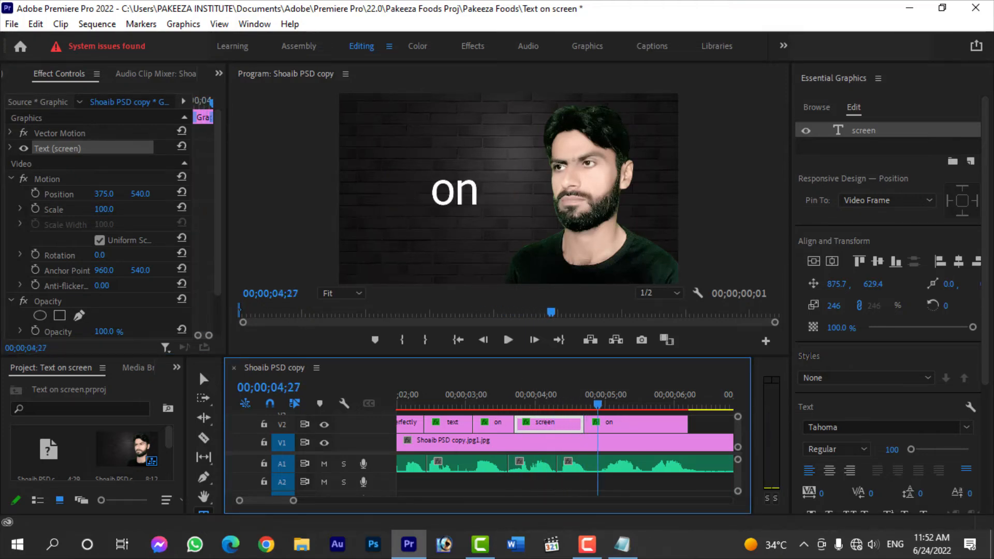
pyautogui.moveTo(600, 394); pyautogui.dragTo(556, 394)
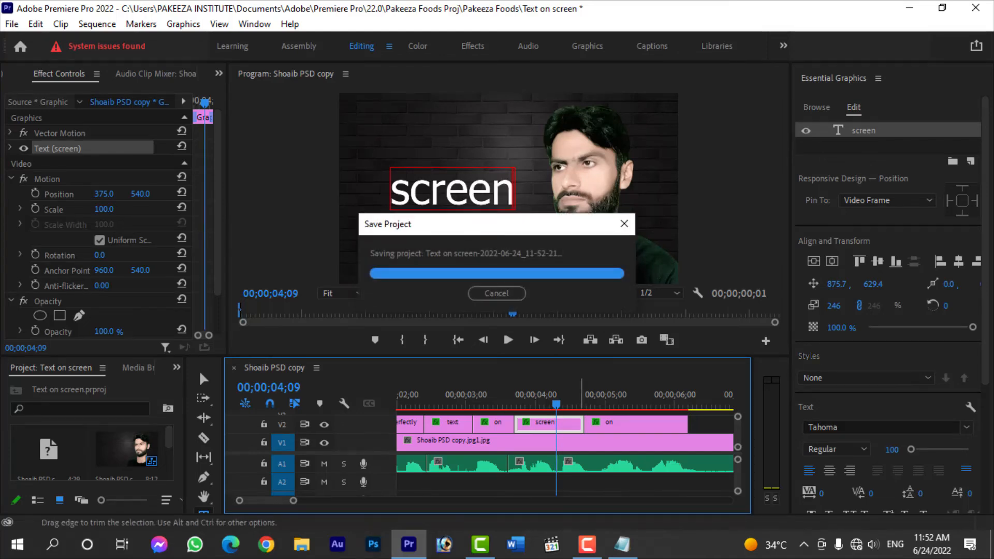
pyautogui.press('Right')
pyautogui.press('Right')
pyautogui.press('Right')
pyautogui.press('Right')
pyautogui.press('Left')
pyautogui.press('Left')
pyautogui.moveTo(582, 421); pyautogui.dragTo(540, 404)
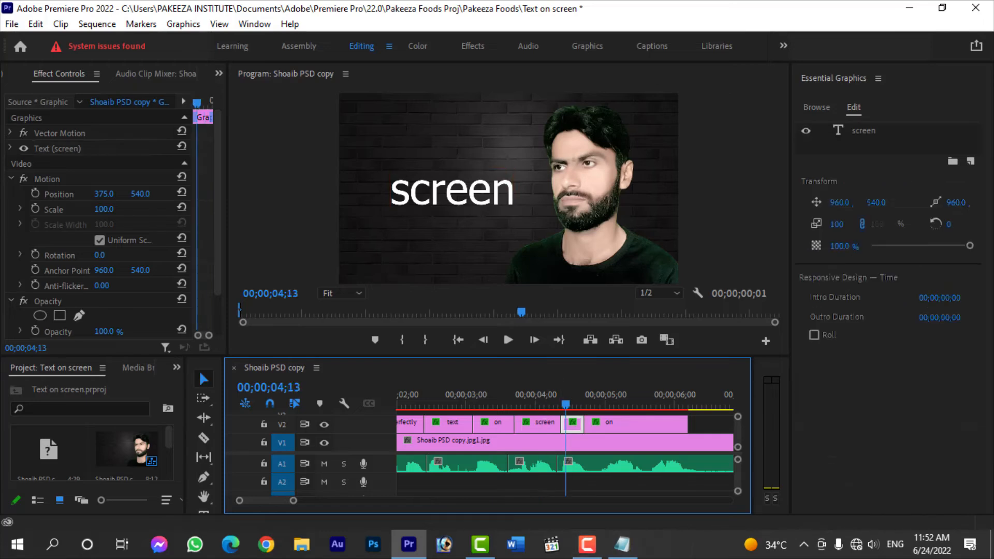
# Replace the text of the short V2 clip after "screen" with "in" and set its Motion Position X to 642.
pyautogui.click(887, 129)
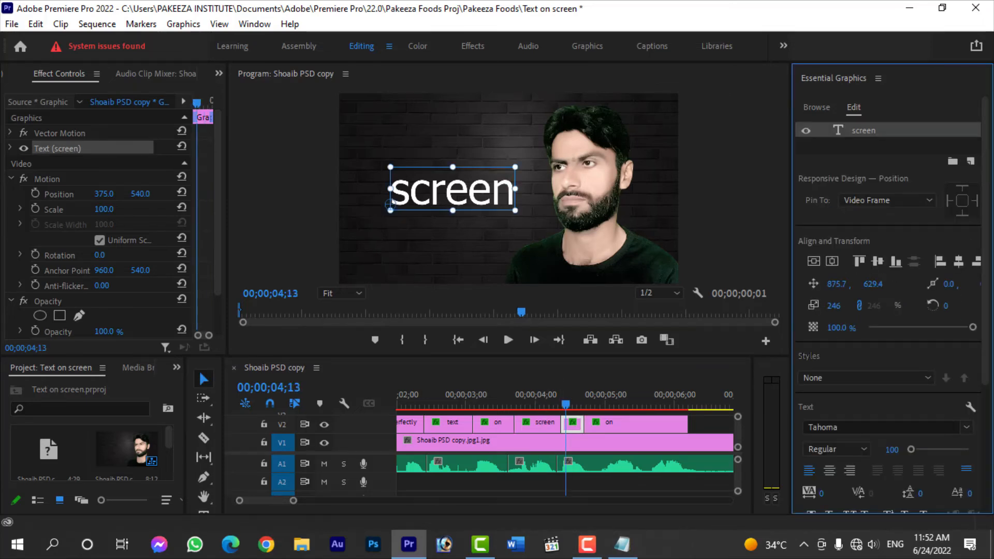
pyautogui.doubleClick(452, 188)
pyautogui.write('in')
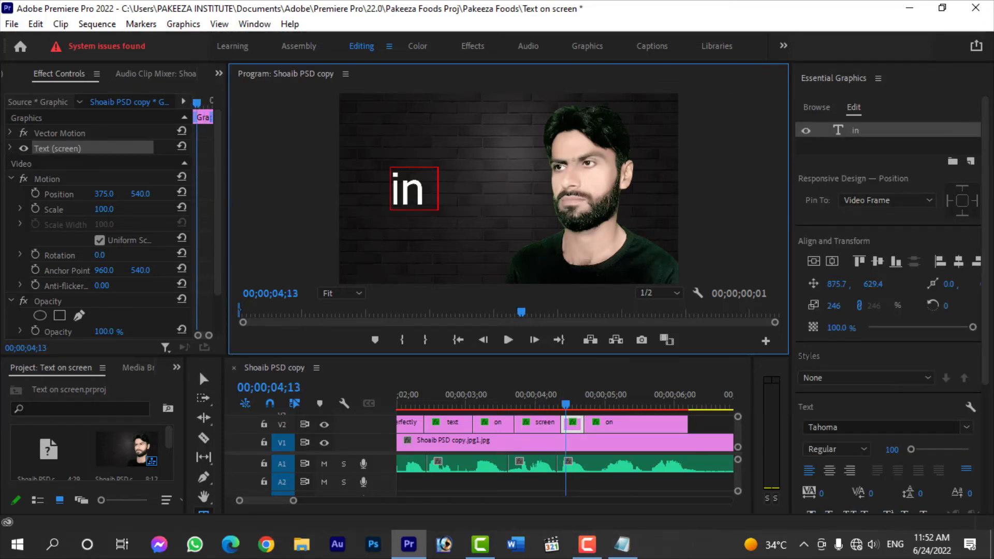
pyautogui.moveTo(104, 193); pyautogui.dragTo(241, 193)
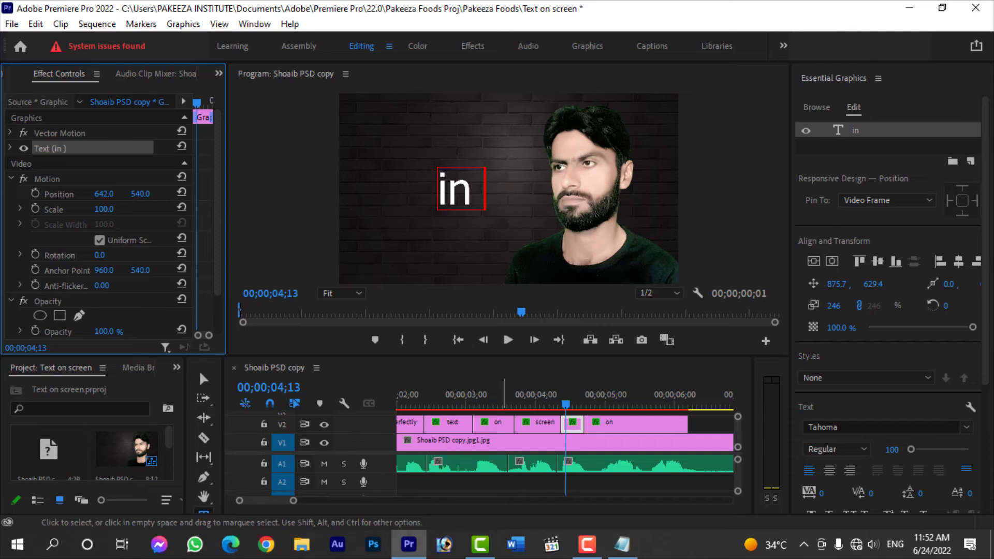
# Leave a gap after the slightly lengthened "in" clip on V2 and split the last "on" clip at 00;00;05;17 with the Razor tool.
pyautogui.press('space')
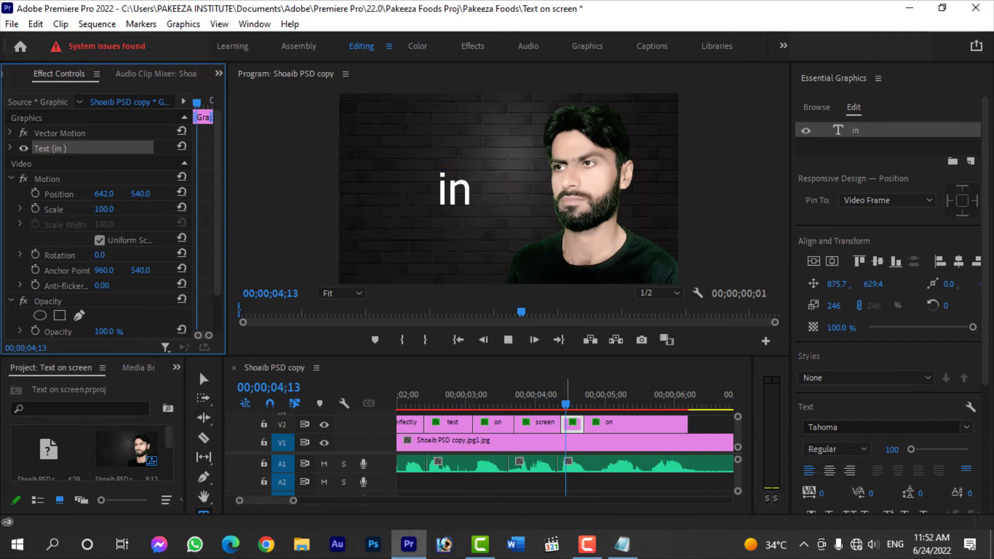
pyautogui.press('space')
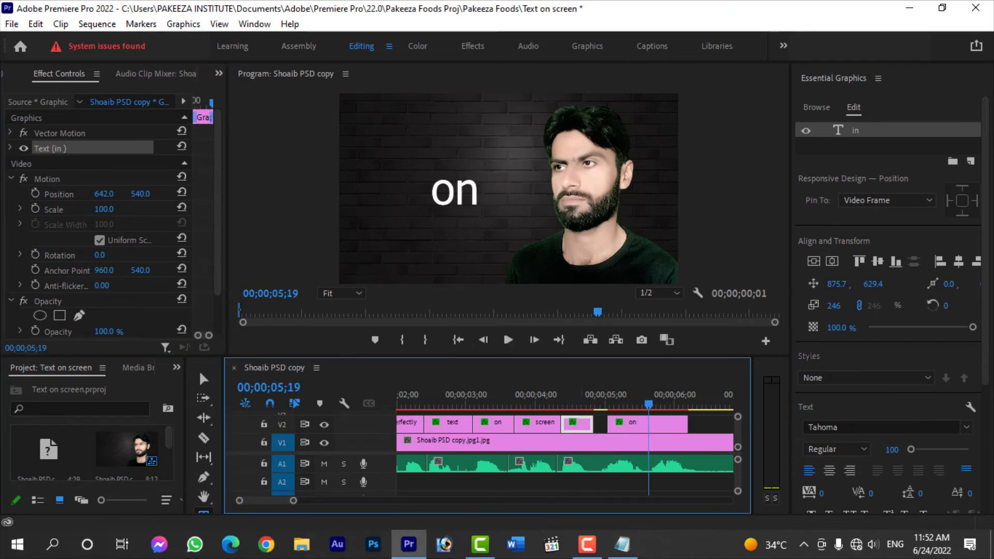
pyautogui.press('Left')
pyautogui.press('Left')
pyautogui.press('c')
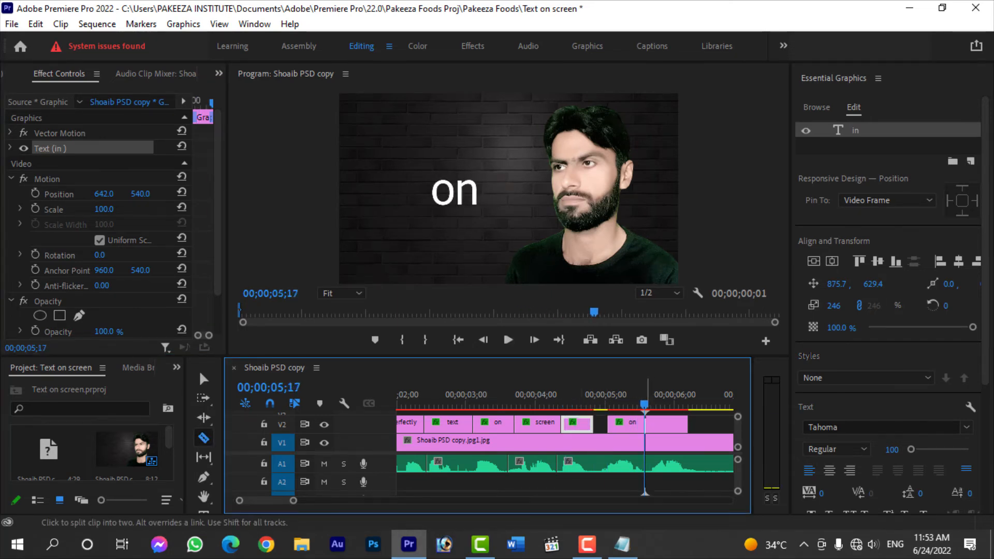
pyautogui.click(644, 423)
# Replace the text of the V2 clip ending at 00;00;05;17 with "your" and copy "videos" from the Notepad script.
pyautogui.press('Left')
pyautogui.press('Left')
pyautogui.press('Left')
pyautogui.press('Left')
pyautogui.press('Left')
pyautogui.press('Left')
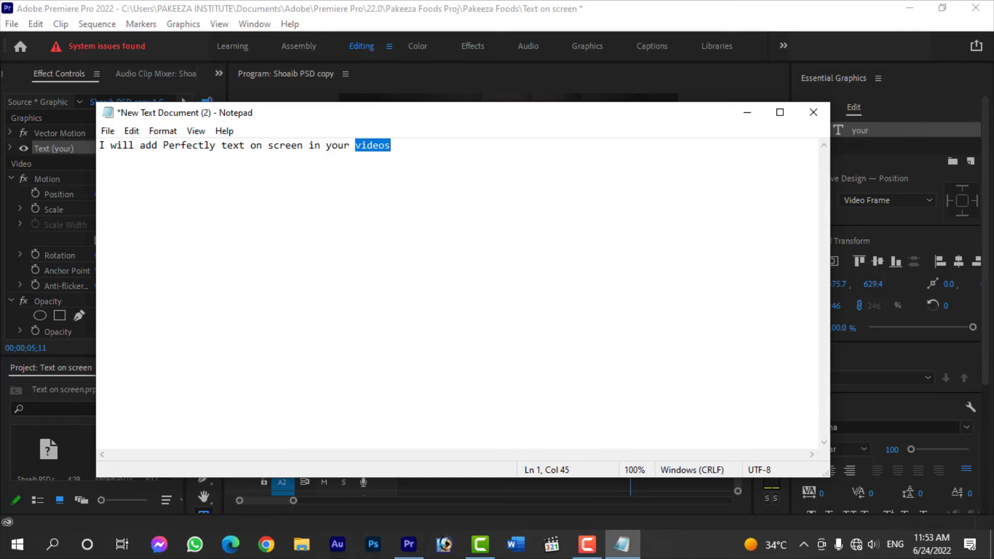
pyautogui.hotkey('alt', 'Tab')
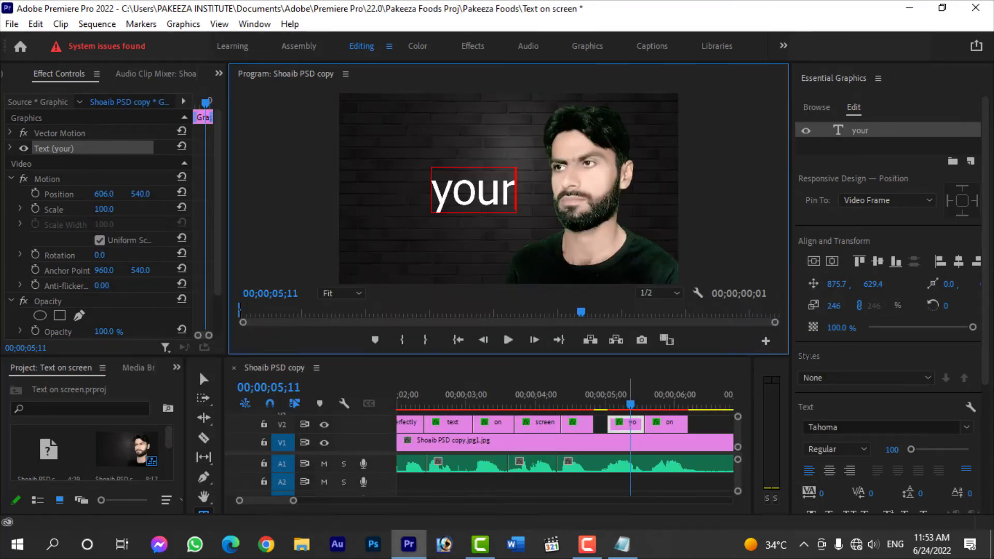
# Replace the text of the last V2 clip with "videos" and set its Motion Position X to 385.
pyautogui.moveTo(631, 401); pyautogui.dragTo(667, 401)
pyautogui.click(667, 423)
pyautogui.click(856, 131)
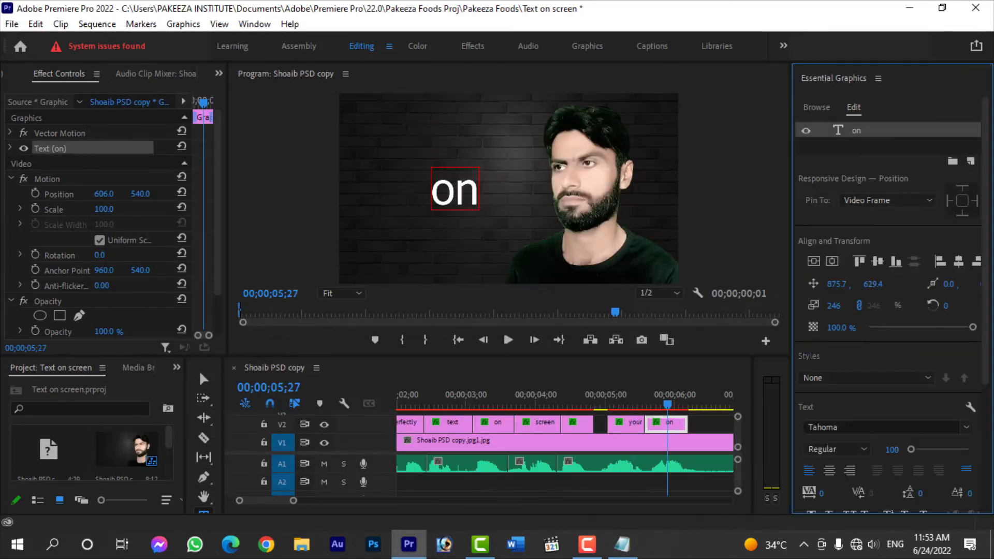
pyautogui.click(454, 189)
pyautogui.hotkey('ctrl', 'a')
pyautogui.write('videos')
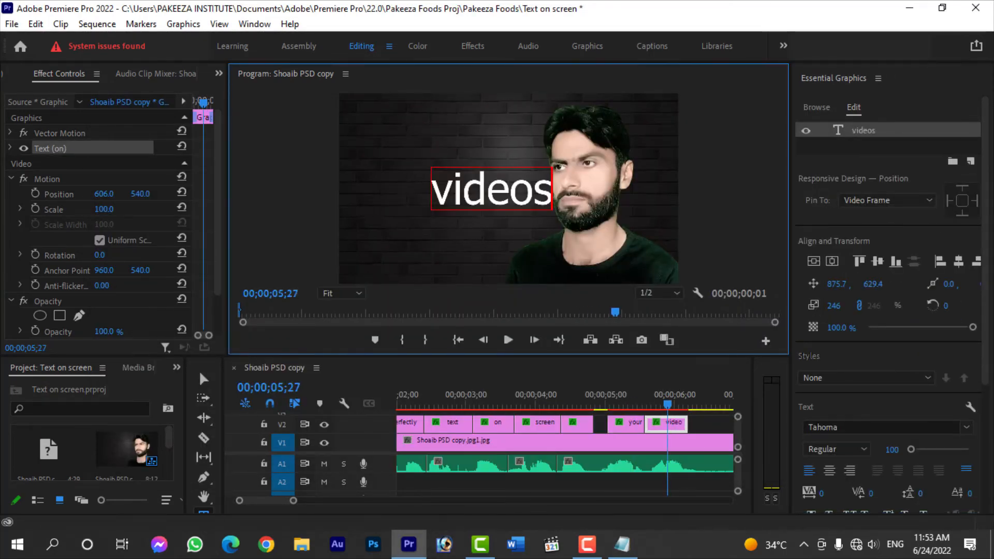
pyautogui.press('Escape')
pyautogui.moveTo(104, 194); pyautogui.dragTo(55, 194)
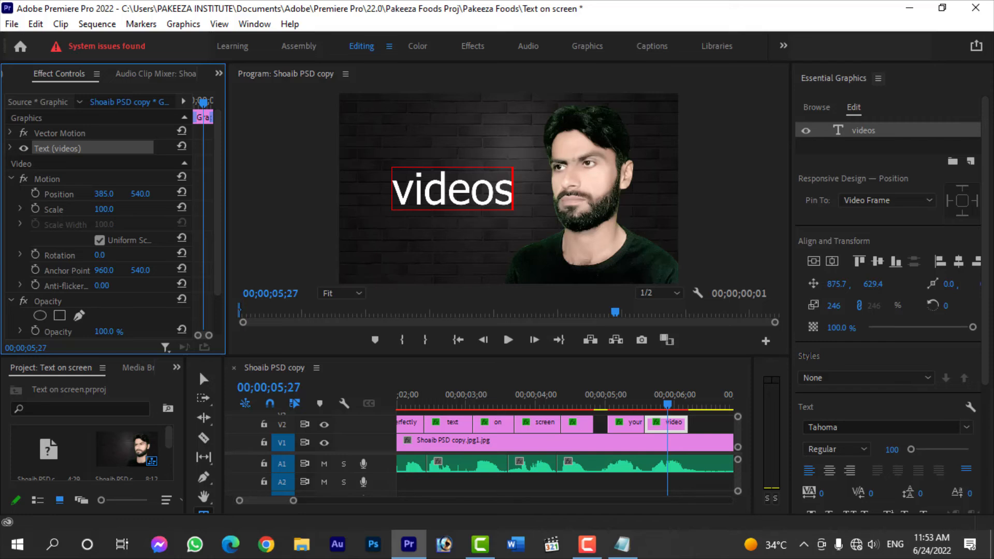
# Close the Essential Graphics panel and play the sequence from 00;00;00;00 to check the words.
pyautogui.click(878, 78)
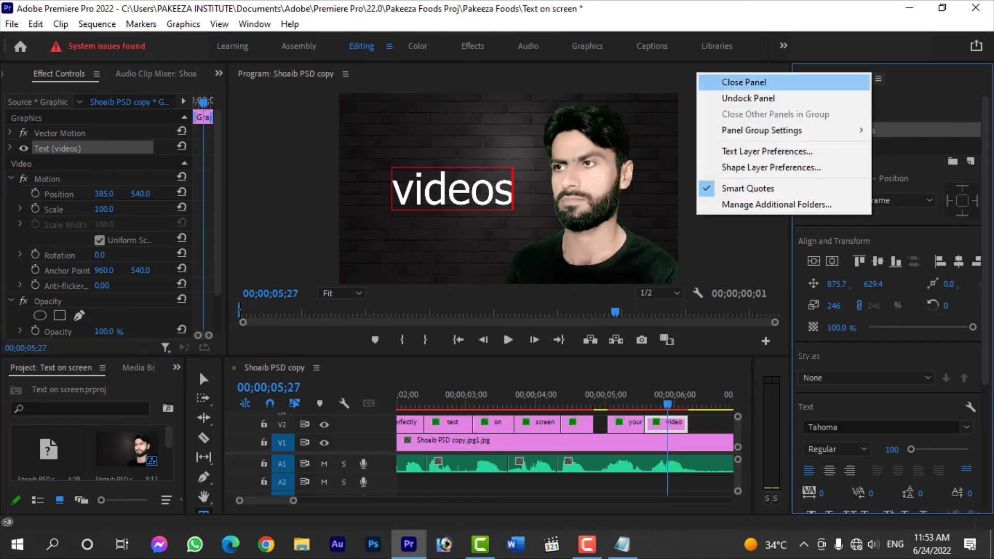
pyautogui.click(898, 82)
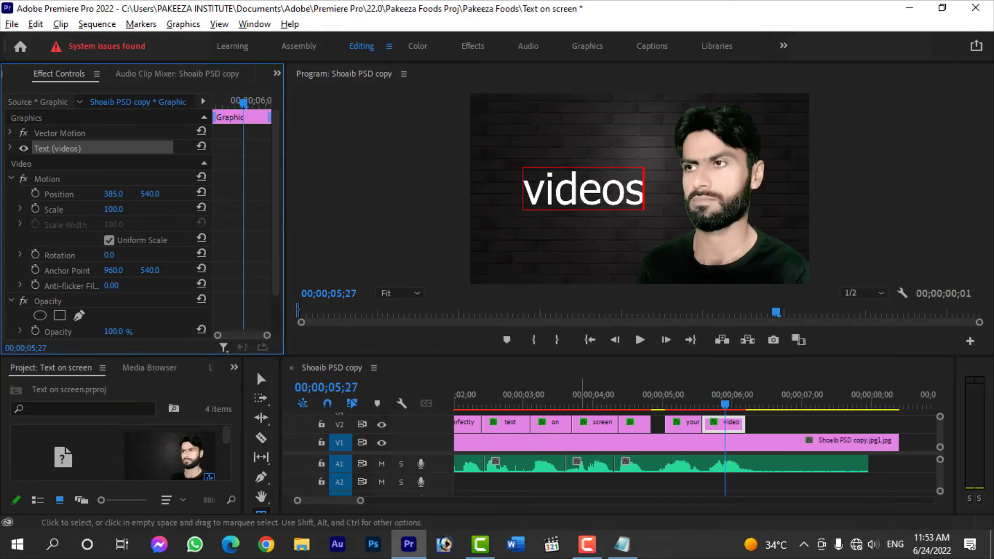
pyautogui.press('alt')
pyautogui.keyDown('alt'); pyautogui.scroll(-3, 636, 431); pyautogui.keyUp('alt')
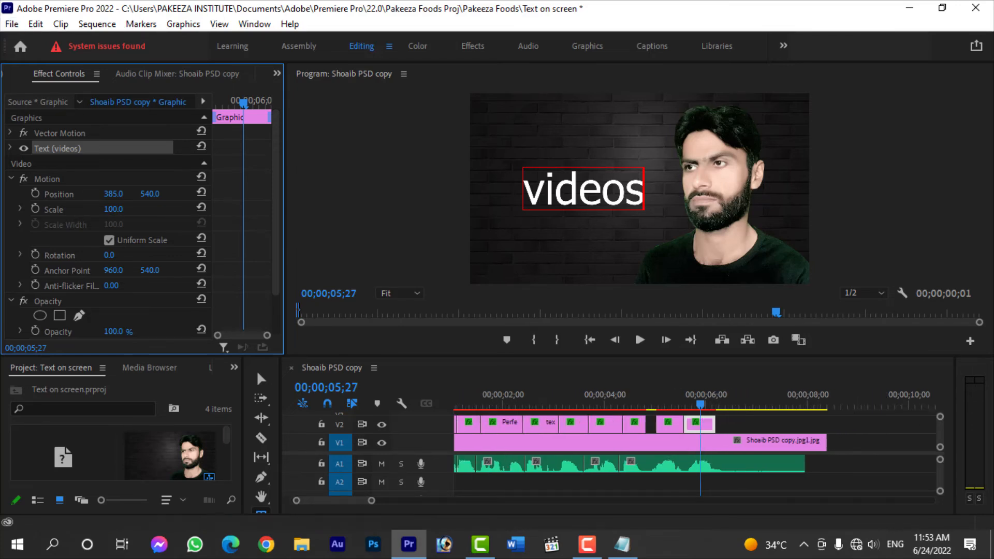
pyautogui.scroll(2, 636, 441)
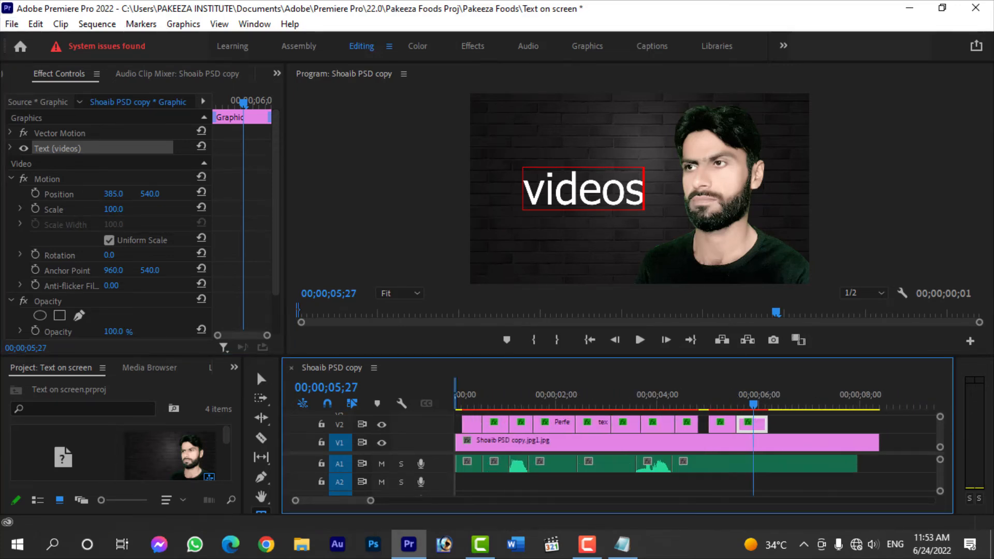
pyautogui.moveTo(492, 396); pyautogui.dragTo(469, 396)
pyautogui.press('Home')
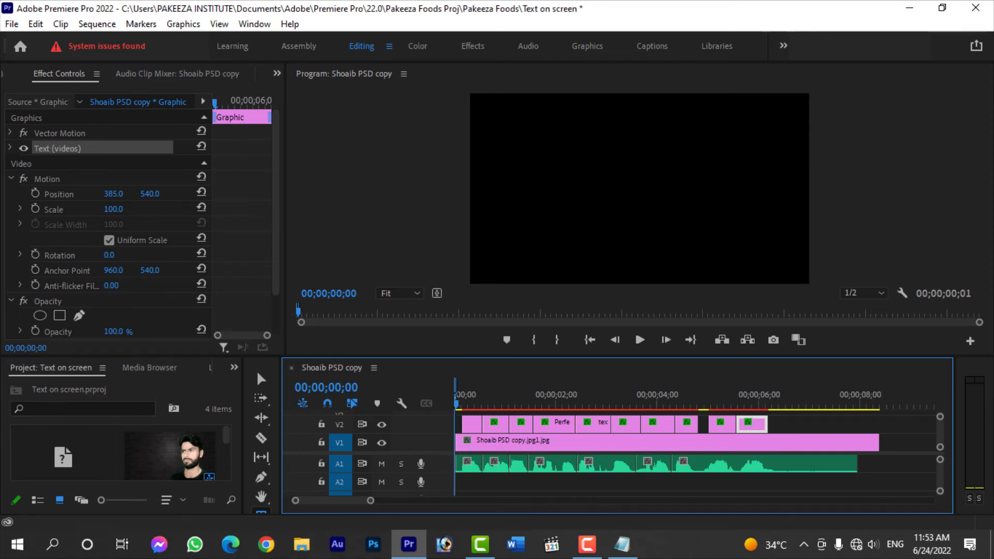
pyautogui.press('space')
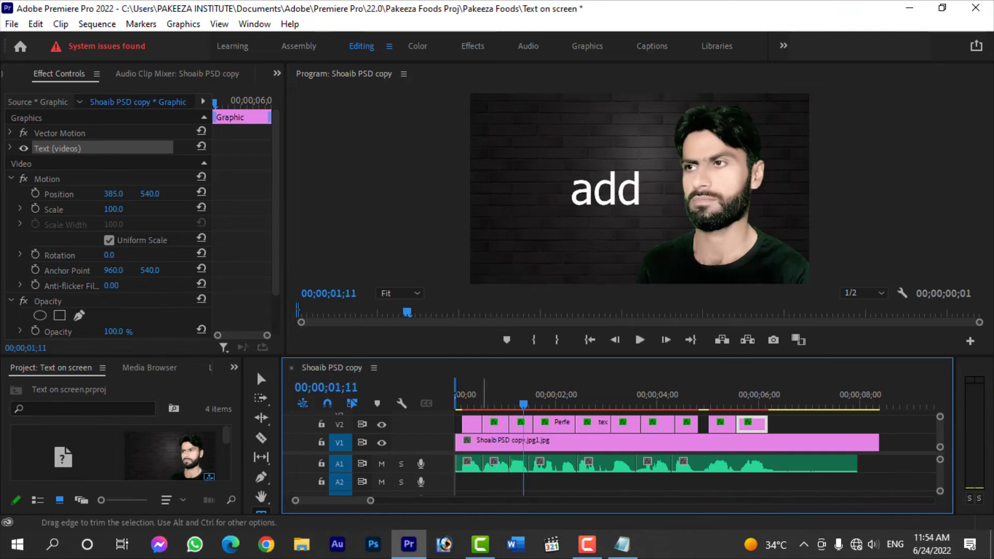
# Set the Motion Position X of the "will" clip on V2 to 463 and replay the sequence from the start.
pyautogui.click(502, 396)
pyautogui.click(496, 424)
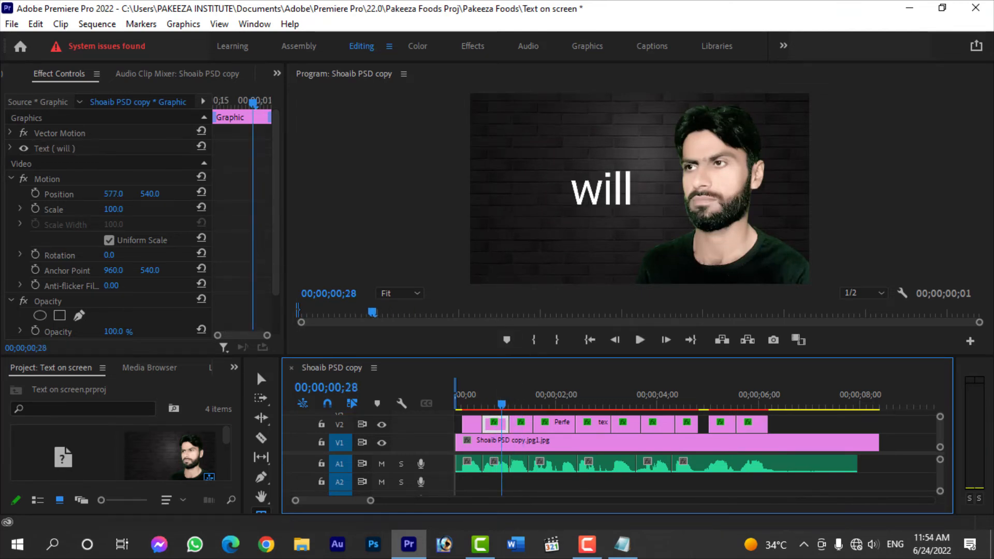
pyautogui.moveTo(113, 194); pyautogui.dragTo(54, 193)
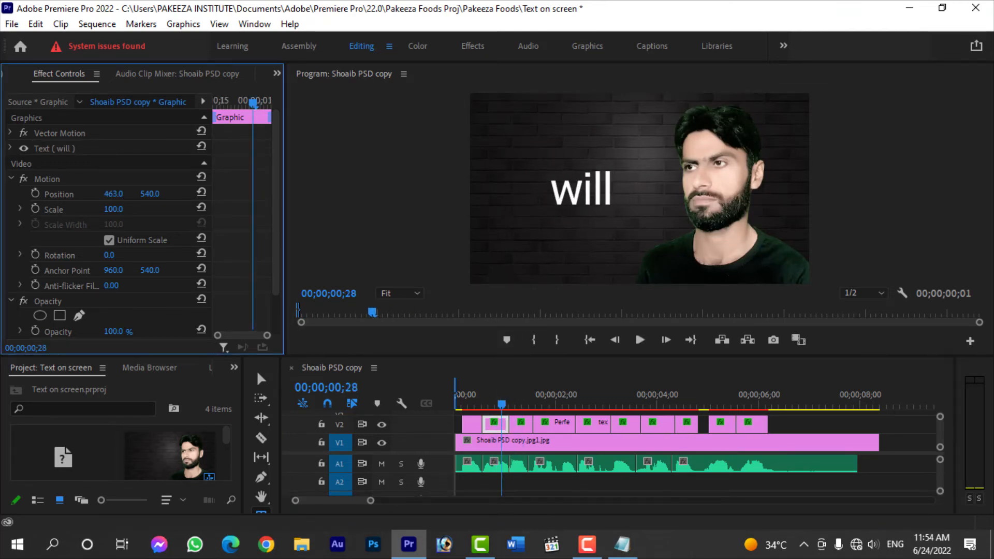
pyautogui.click(501, 396)
pyautogui.press('space')
pyautogui.click(458, 396)
pyautogui.press('space')
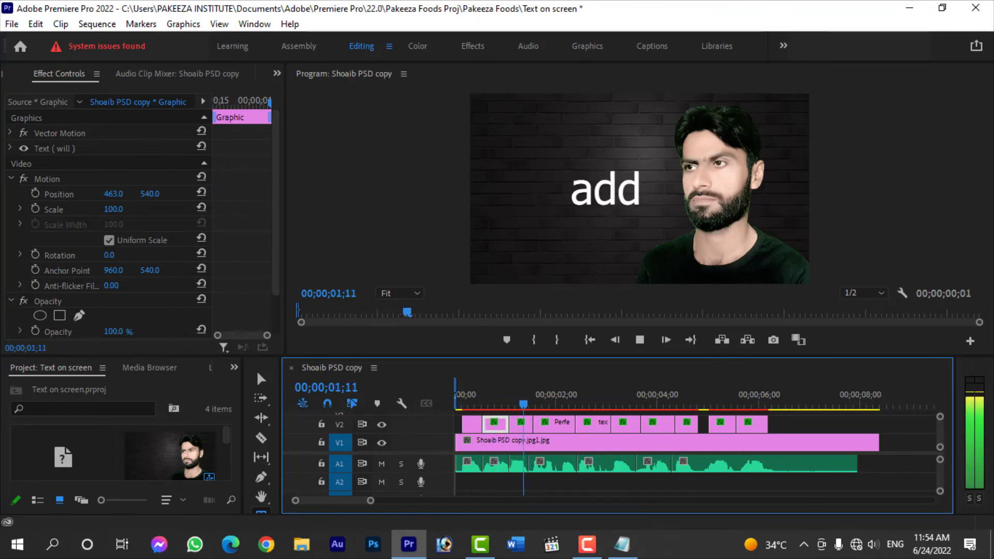
pyautogui.press('space')
# Set the Motion Position X of the "add" clip on V2 to 456 and play the sequence to check the remaining words.
pyautogui.click(521, 396)
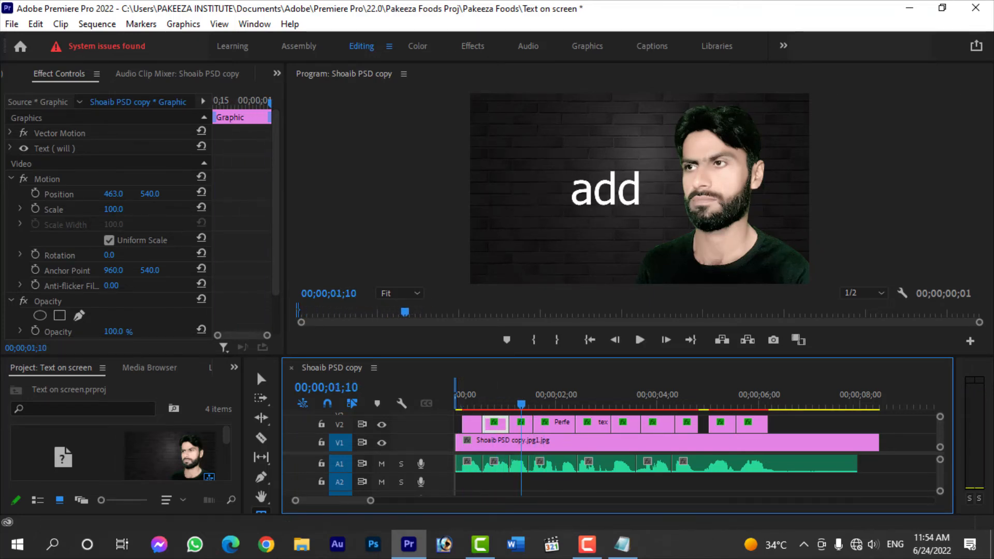
pyautogui.moveTo(113, 193); pyautogui.dragTo(86, 193)
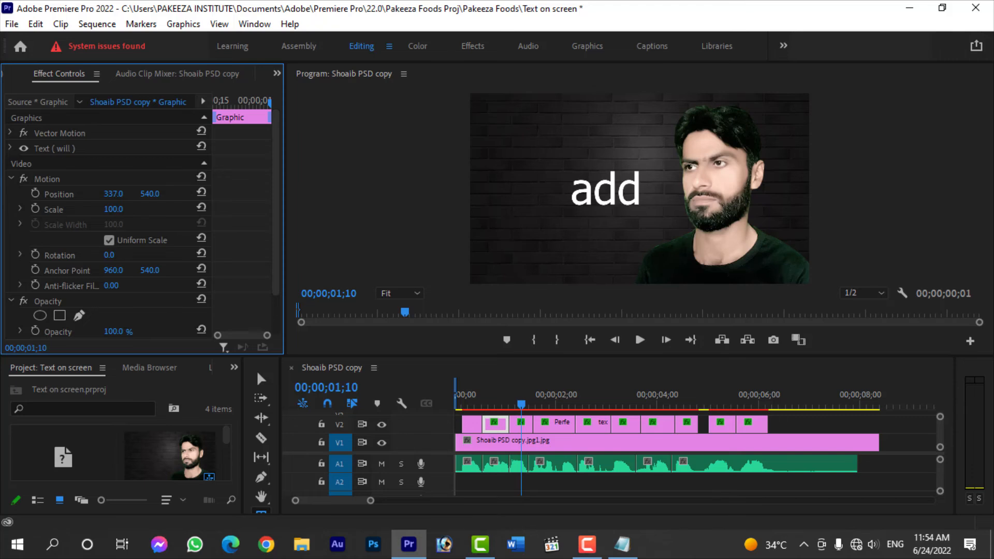
pyautogui.hotkey('ctrl', 'z')
pyautogui.click(521, 424)
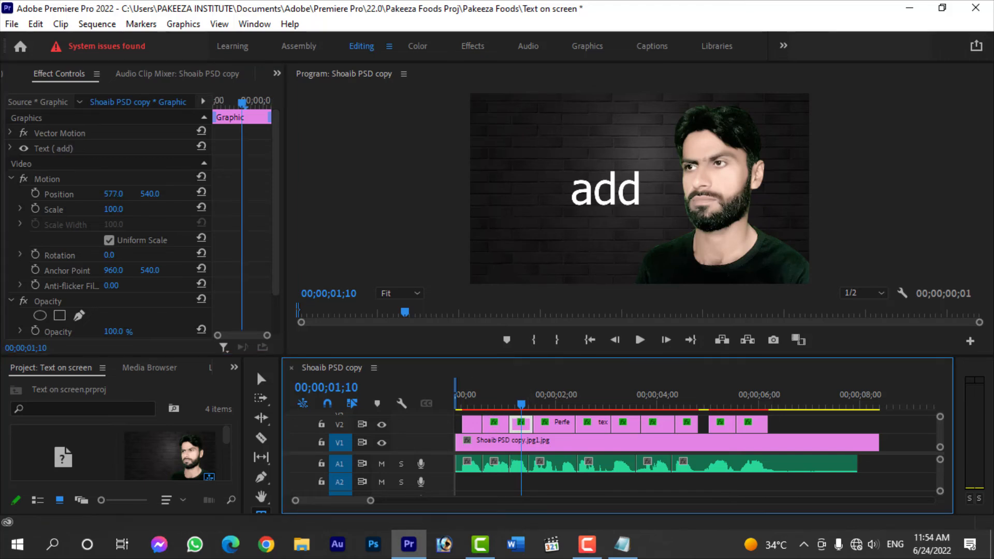
pyautogui.moveTo(114, 193); pyautogui.dragTo(51, 194)
pyautogui.press('space')
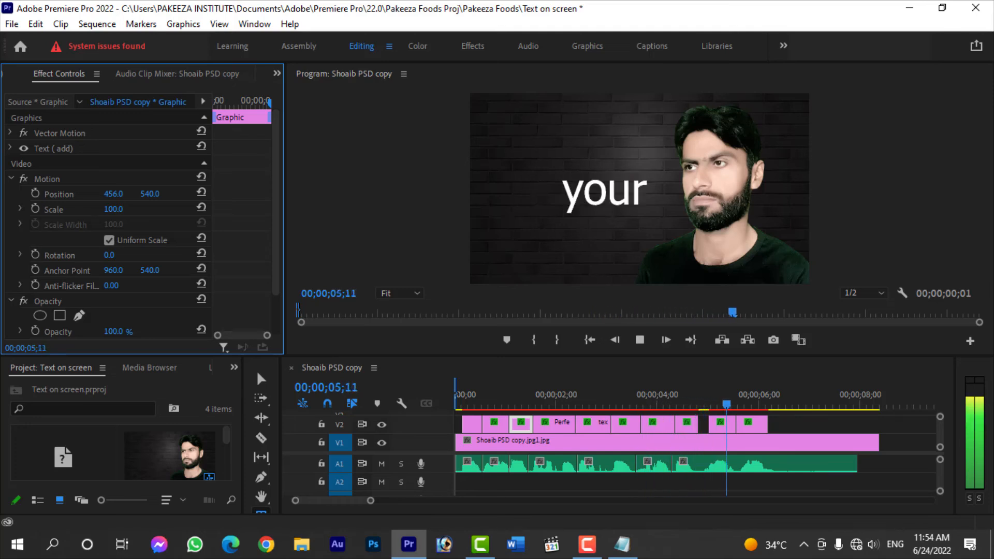
# Set the Motion Position X of the "your" clip on V2 to 523 and replay the remaining words.
pyautogui.press('space')
pyautogui.click(728, 395)
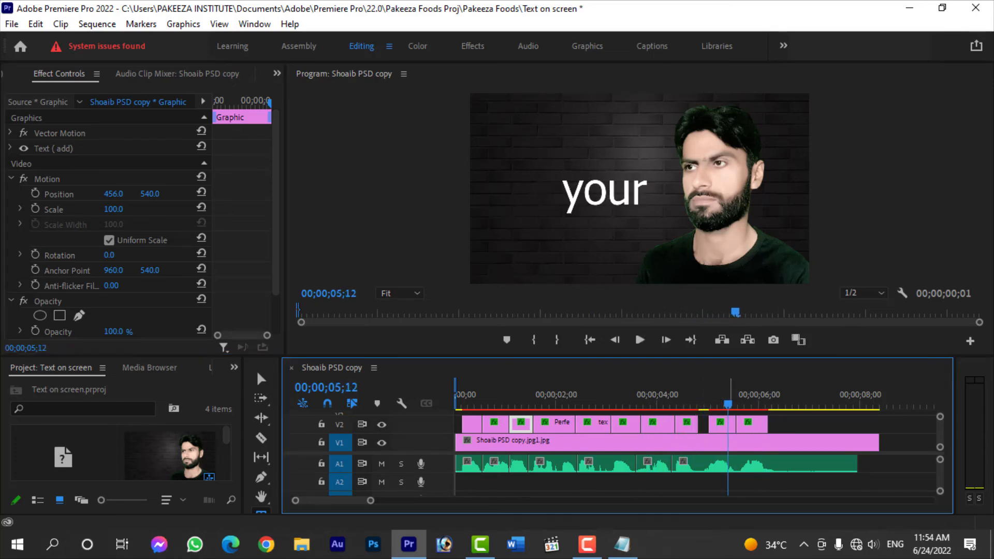
pyautogui.click(721, 424)
pyautogui.moveTo(113, 194); pyautogui.dragTo(71, 193)
pyautogui.click(728, 394)
pyautogui.press('space')
pyautogui.click(459, 394)
pyautogui.press('space')
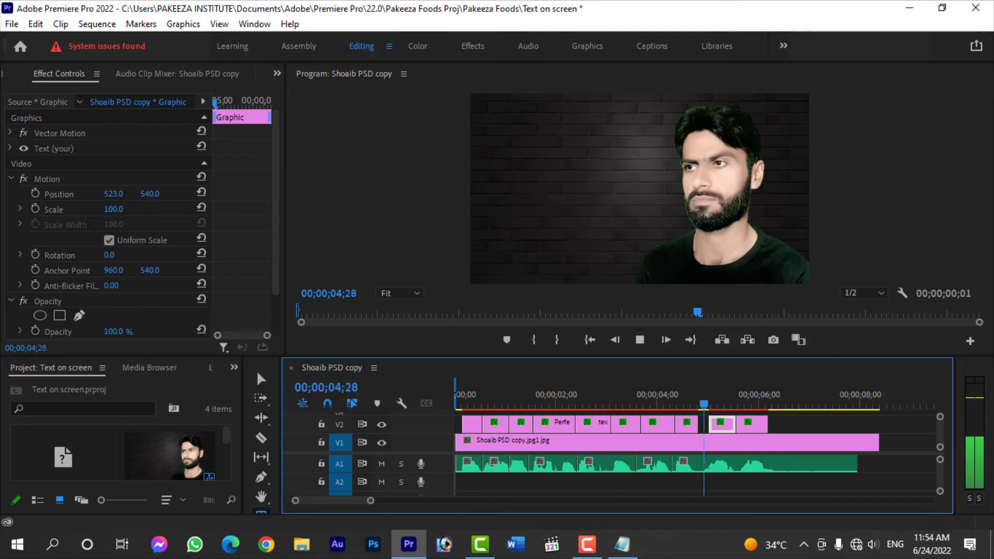
pyautogui.press('space')
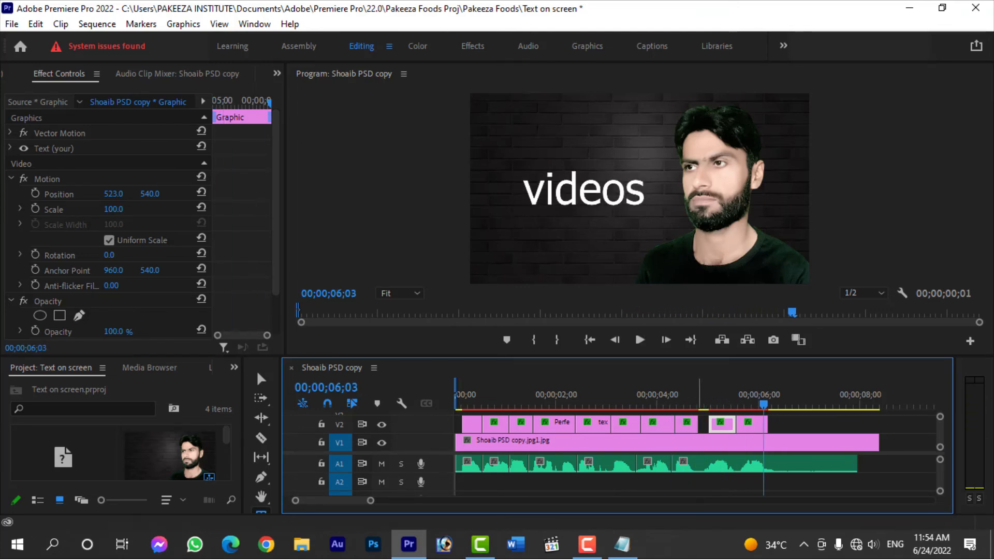
# Cut all tracks at 00;00;06;06, where the last word ends, and delete the leftover background and audio after it.
pyautogui.press('Right')
pyautogui.press('Right')
pyautogui.press('Right')
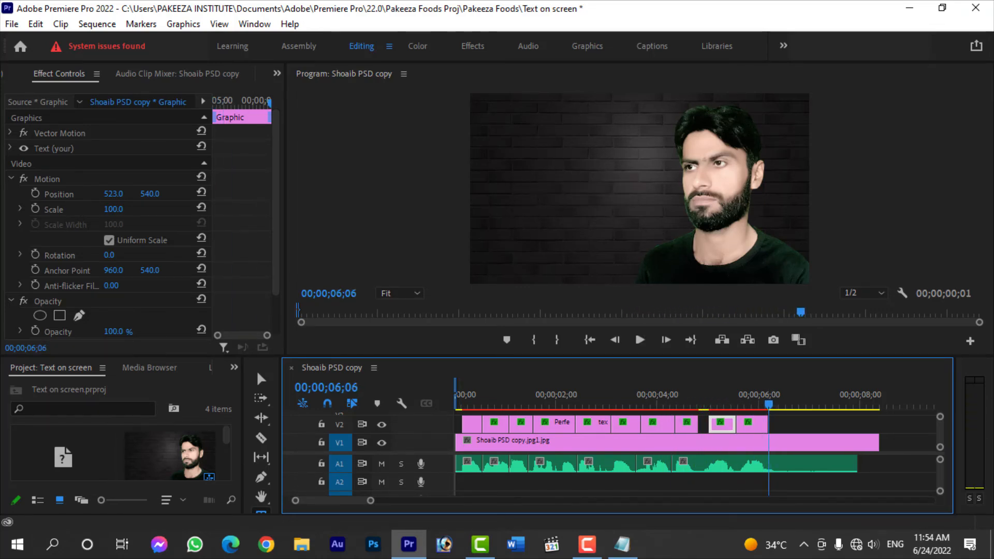
pyautogui.press('c')
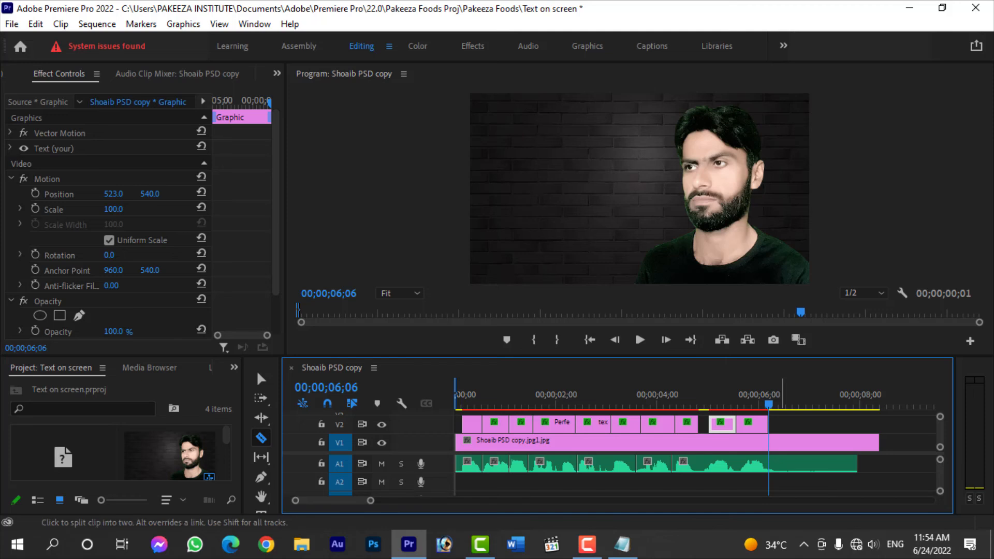
pyautogui.keyDown('shift'); pyautogui.click(770, 442); pyautogui.keyUp('shift')
pyautogui.press('v')
pyautogui.moveTo(804, 423); pyautogui.dragTo(821, 468)
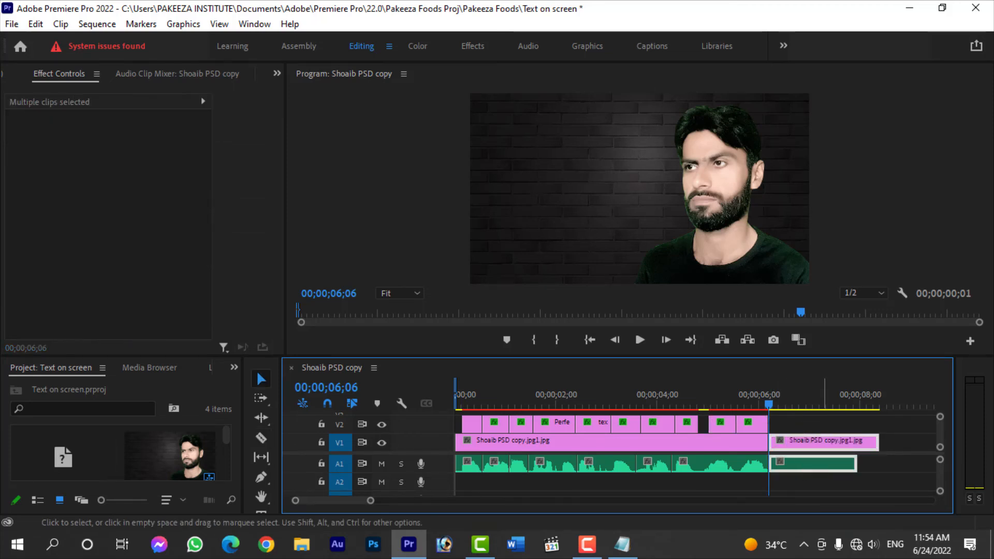
pyautogui.press('Delete')
# Play the trimmed sequence from near its start to check the first words.
pyautogui.click(489, 394)
pyautogui.moveTo(488, 399); pyautogui.dragTo(463, 398)
pyautogui.press('space')
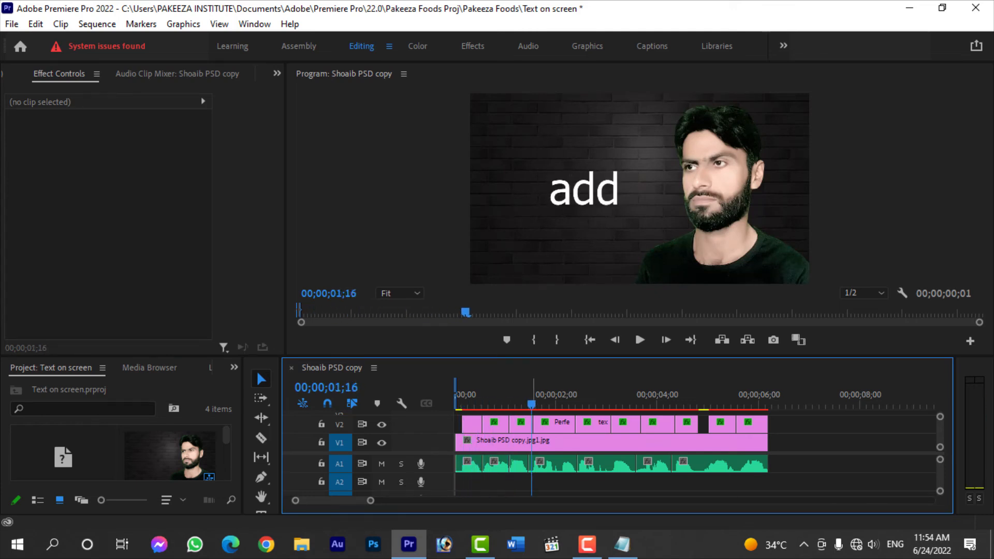
pyautogui.press('space')
# Change the text fill of the "Perfectly" clip on V2 to a yellow-green colour.
pyautogui.click(555, 398)
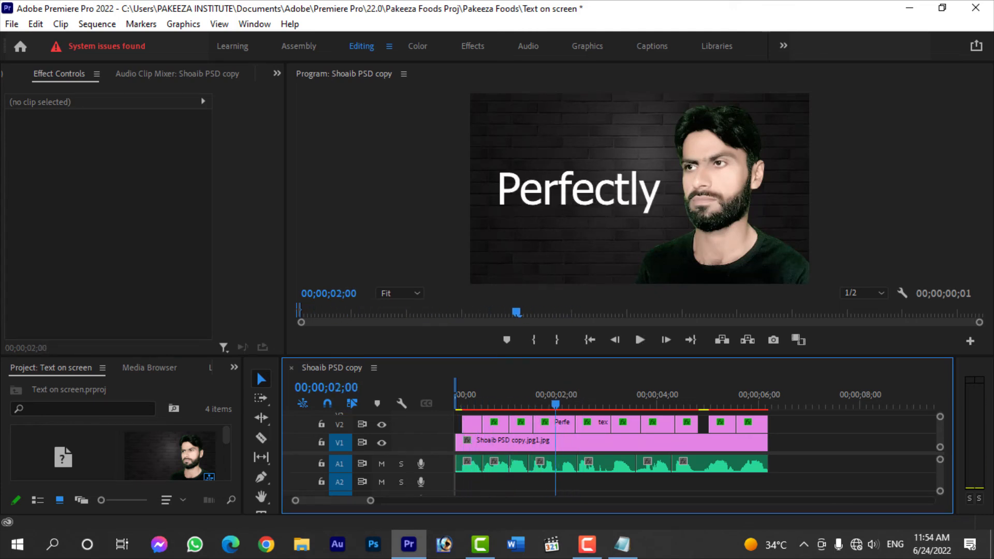
pyautogui.click(557, 422)
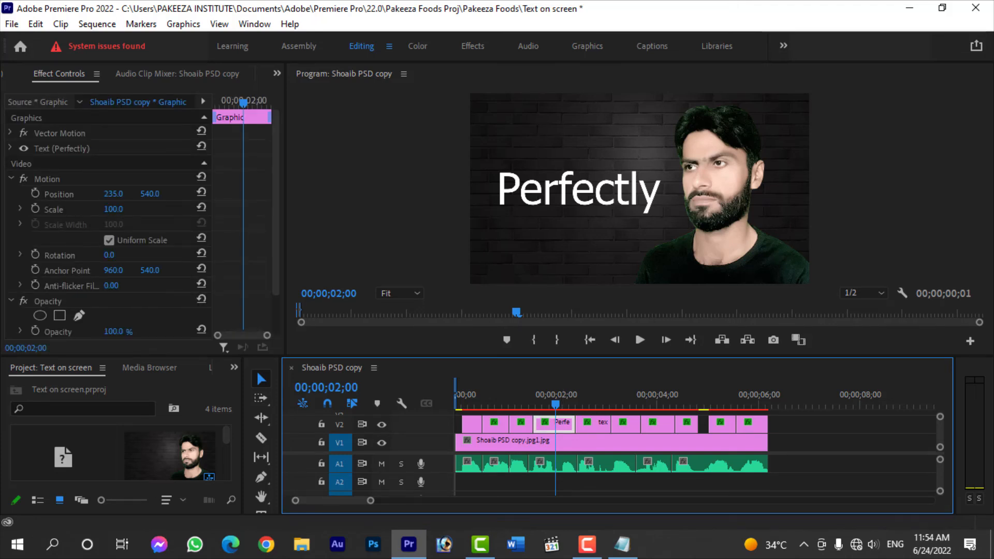
pyautogui.scroll(-2, 140, 223)
pyautogui.doubleClick(550, 422)
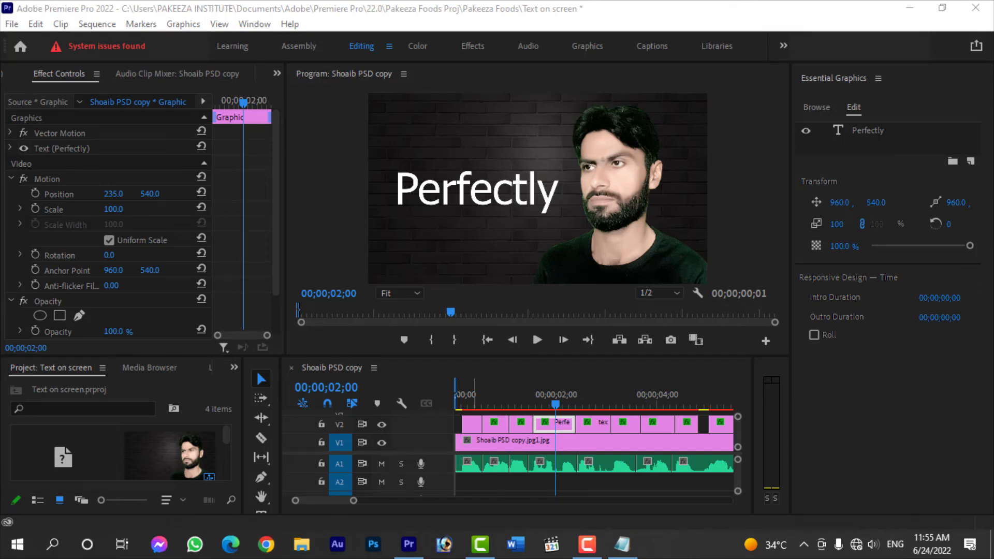
pyautogui.click(10, 148)
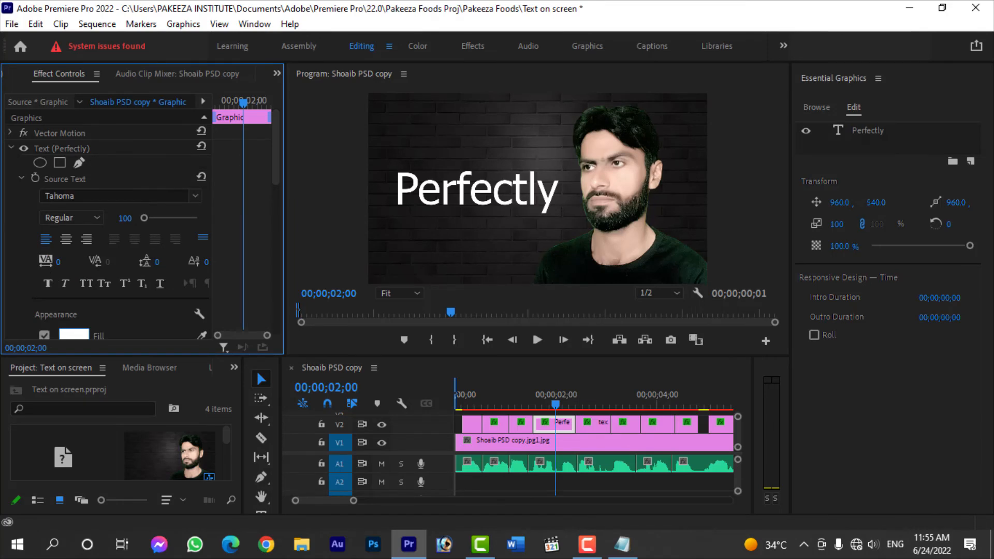
pyautogui.click(73, 335)
pyautogui.moveTo(393, 135); pyautogui.dragTo(236, 232)
pyautogui.click(366, 315)
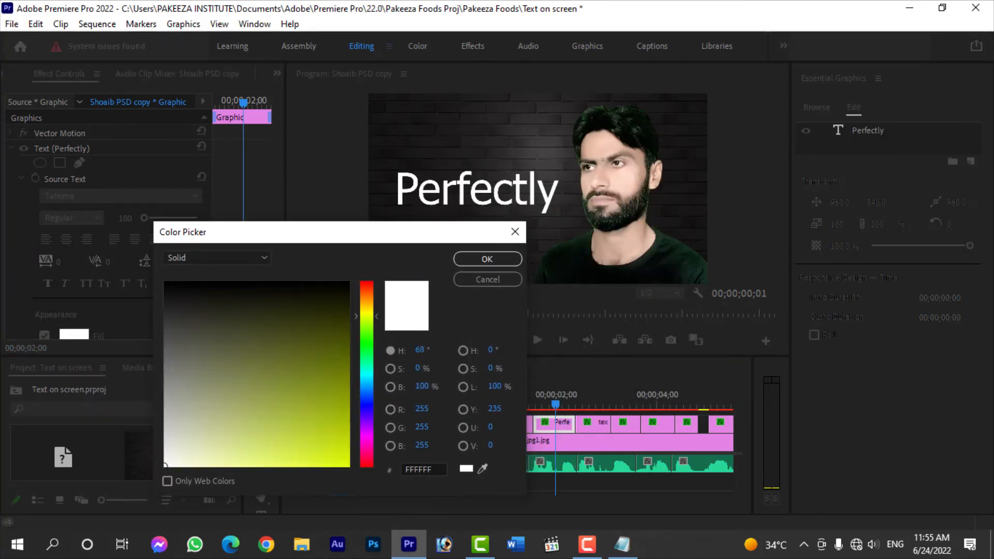
pyautogui.click(328, 457)
pyautogui.click(487, 258)
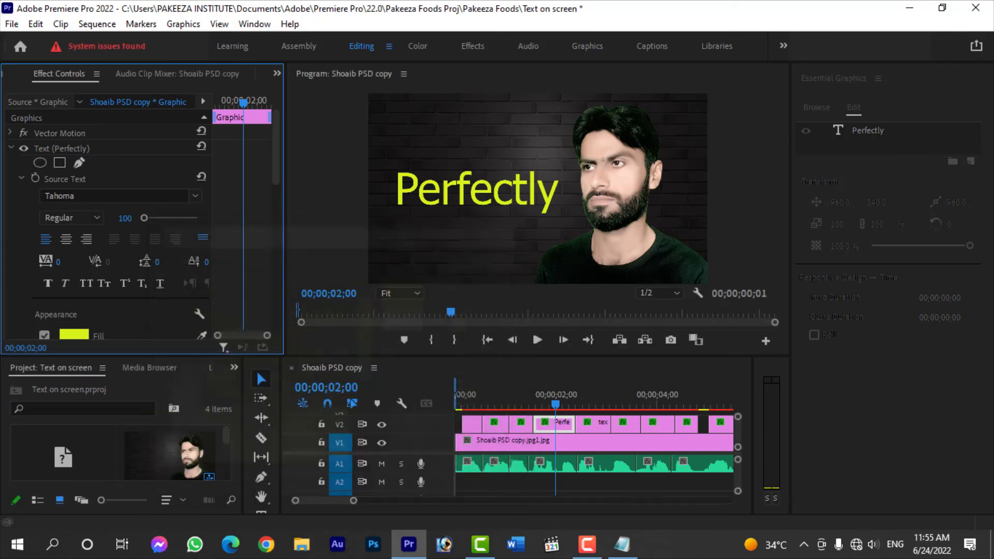
# Change the text fill of the "will" clip on V2 to yellow.
pyautogui.moveTo(555, 404); pyautogui.dragTo(491, 404)
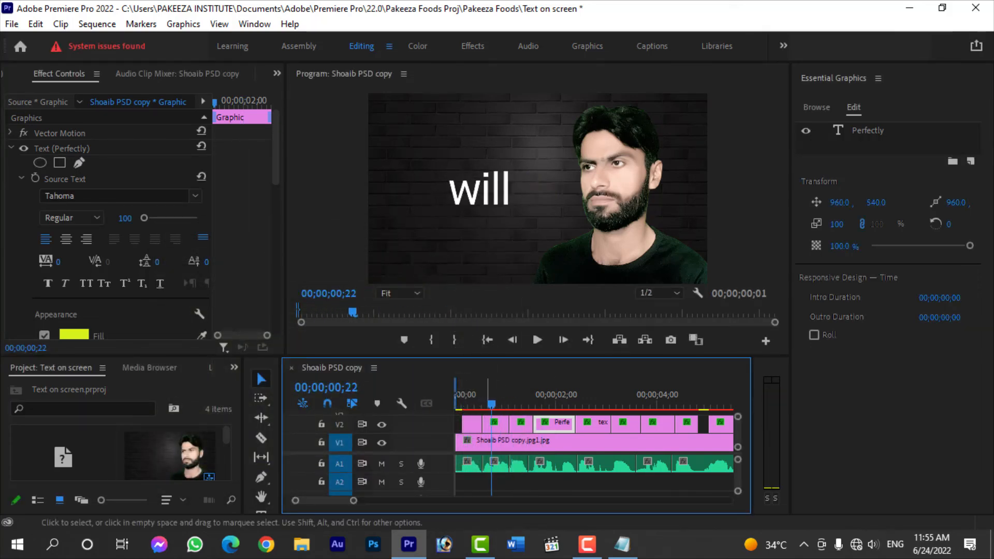
pyautogui.click(496, 424)
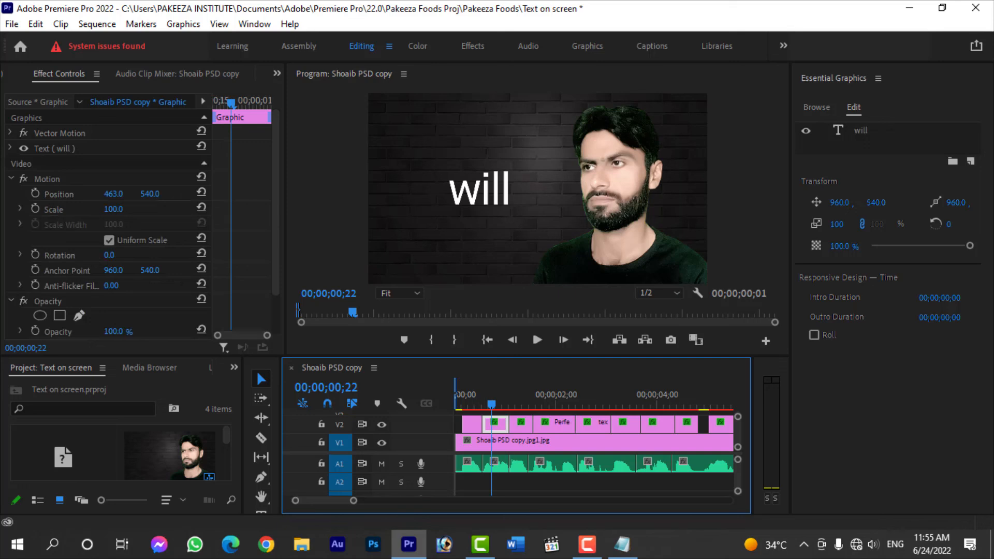
pyautogui.click(10, 148)
pyautogui.click(74, 334)
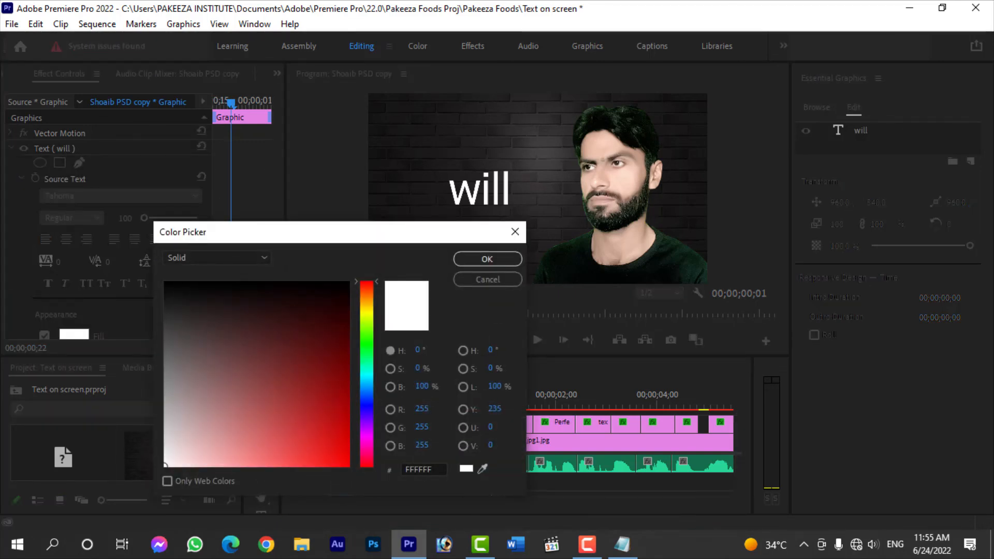
pyautogui.click(367, 312)
pyautogui.click(342, 457)
pyautogui.click(487, 258)
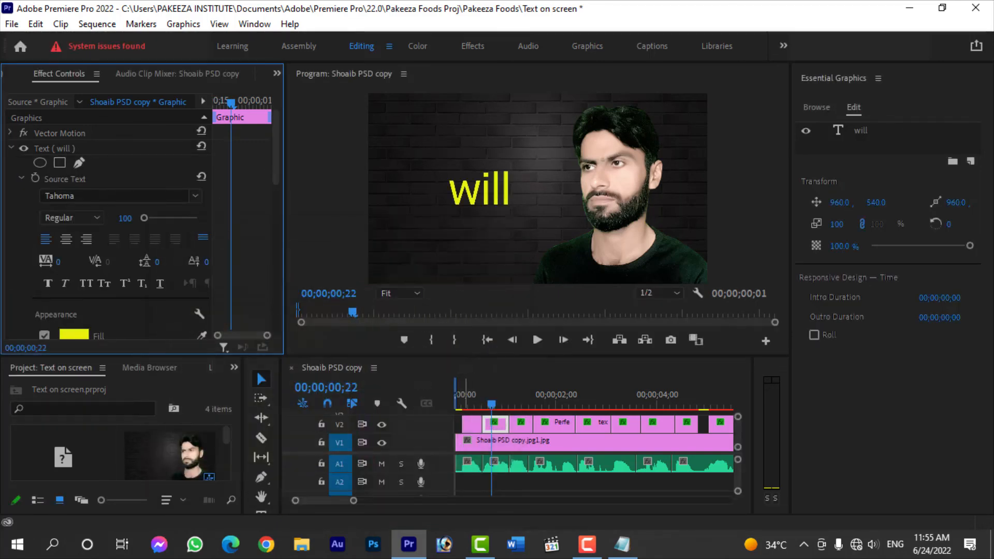
# Play the sequence from the "will" clip onward to check the coloured words.
pyautogui.press('space')
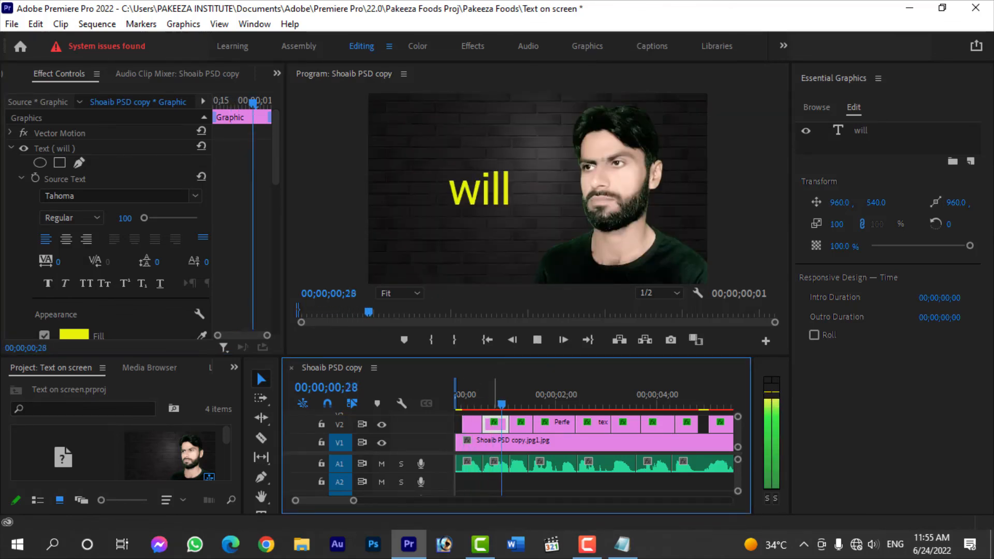
pyautogui.press('space')
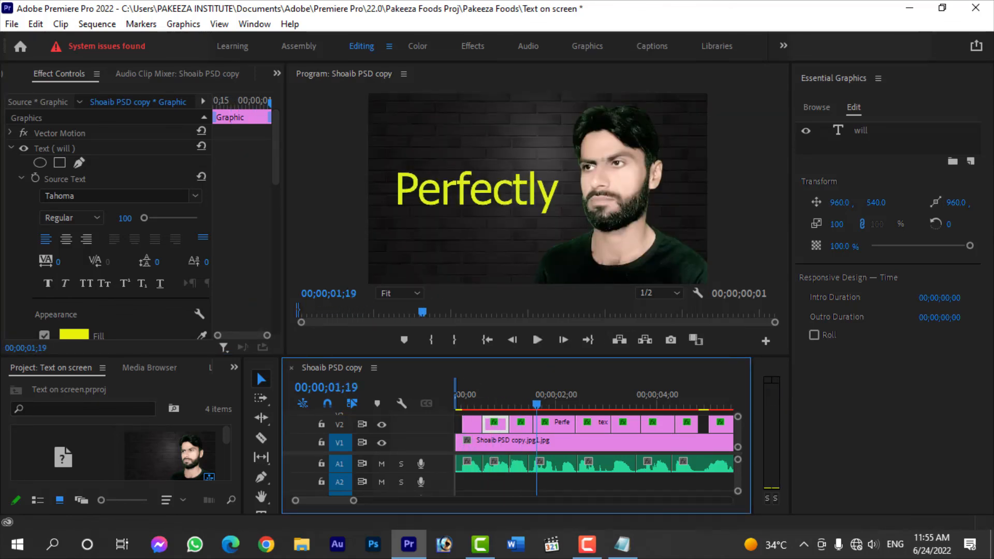
pyautogui.press('space')
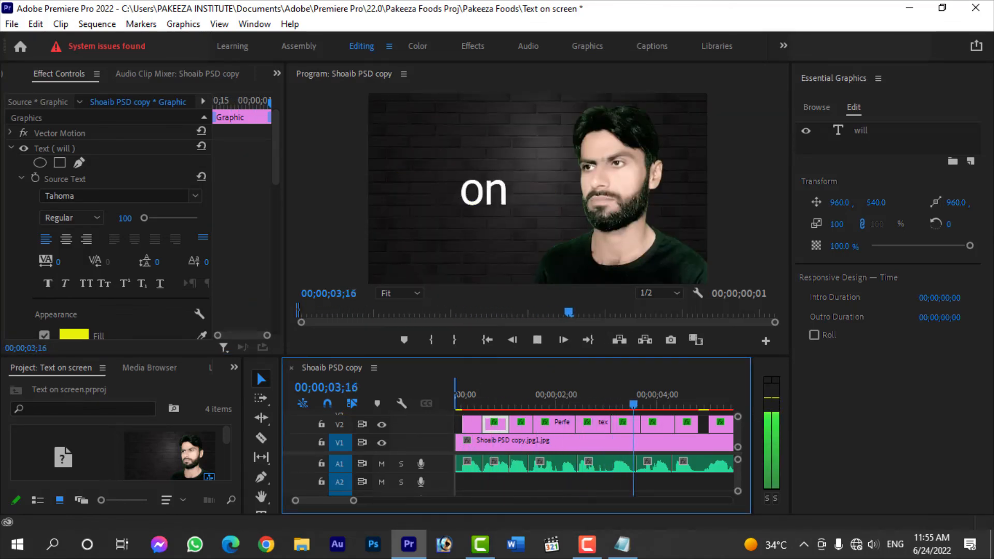
pyautogui.press('space')
# Close the Essential Graphics panel and narrow the Effect Controls and Project panels to enlarge the program monitor and timeline.
pyautogui.click(877, 78)
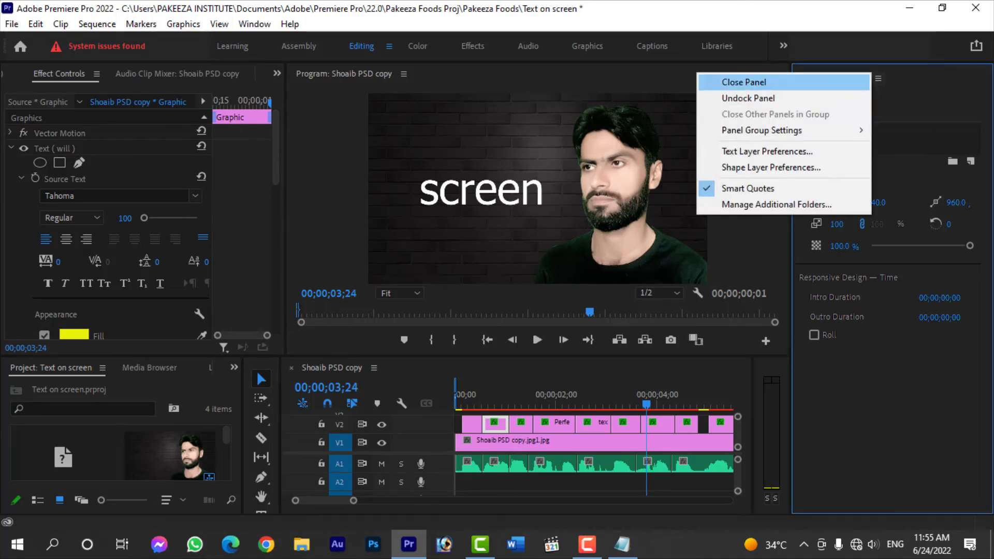
pyautogui.click(744, 82)
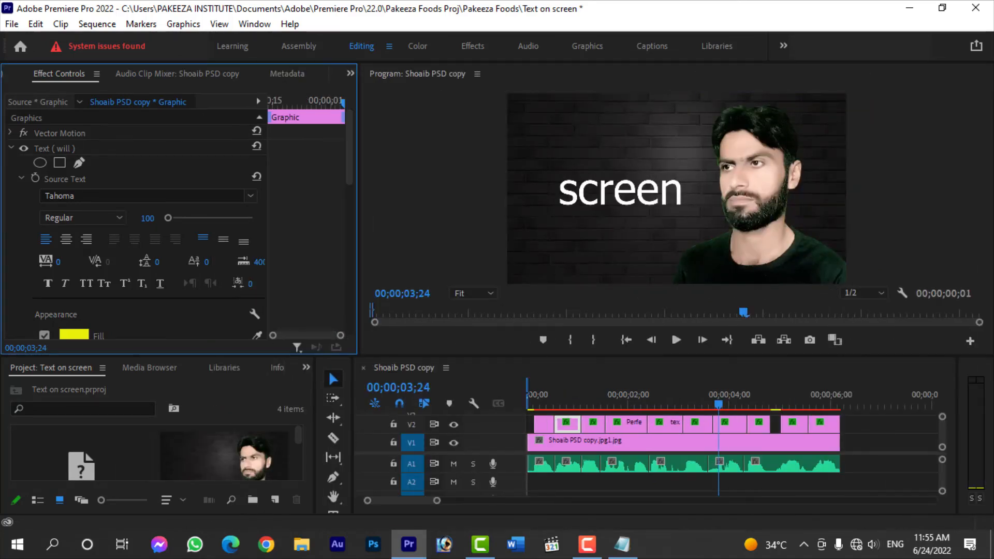
pyautogui.click(350, 73)
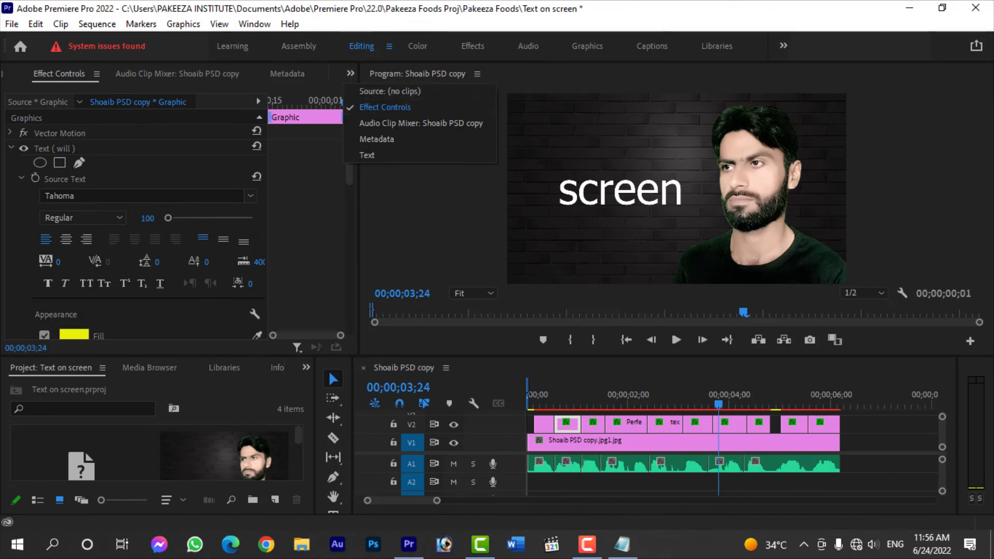
pyautogui.click(385, 107)
pyautogui.moveTo(358, 207); pyautogui.dragTo(240, 207)
pyautogui.moveTo(314, 371); pyautogui.dragTo(144, 370)
# Replay the sequence from the start up to the word "screen" and expand that clip's text properties.
pyautogui.press('Home')
pyautogui.press('space')
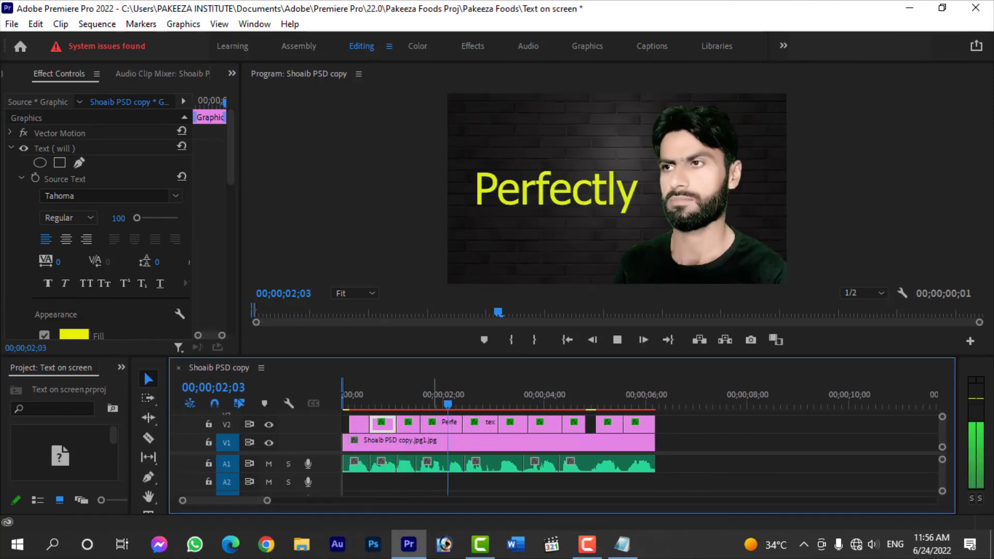
pyautogui.press('space')
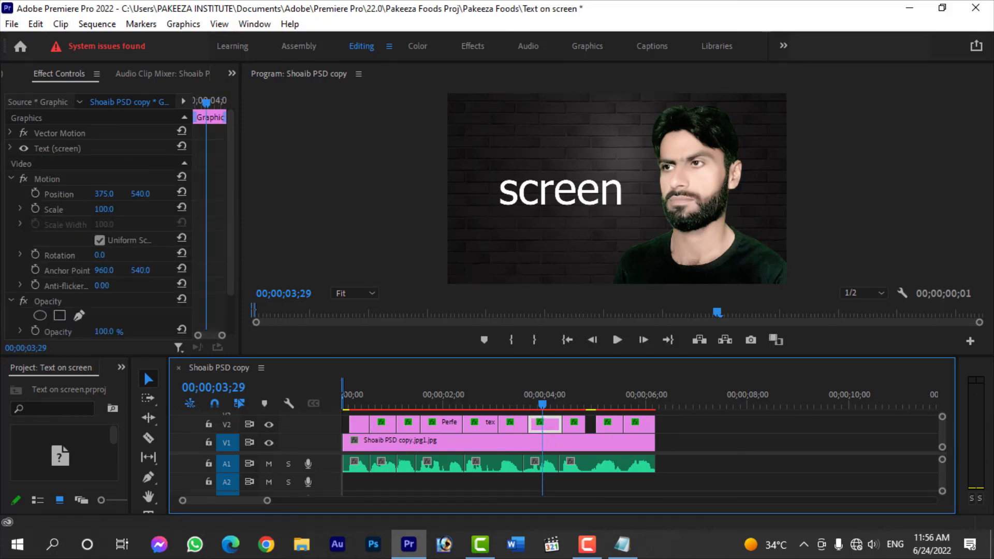
pyautogui.click(10, 147)
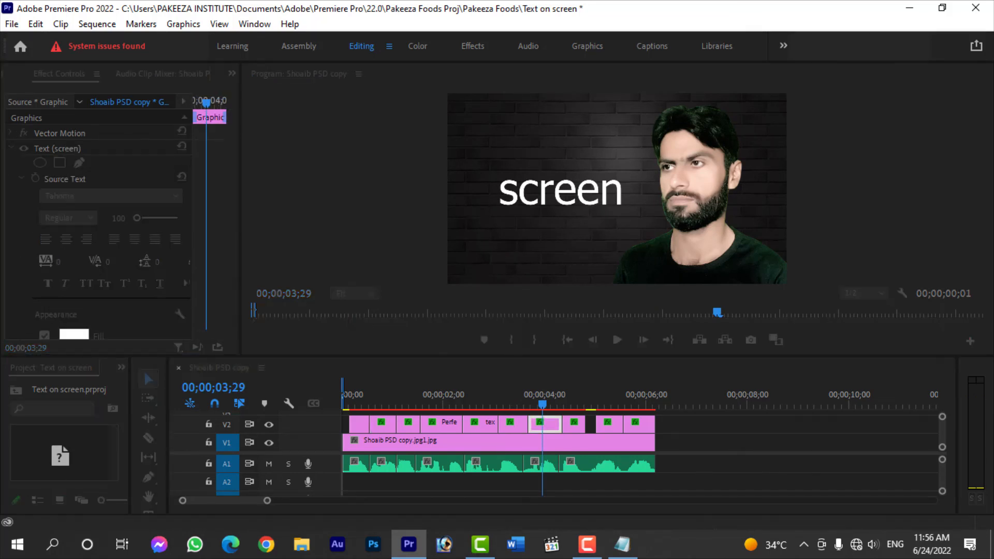
# Change the text fill of the "videos" clip at the end of V2 to yellow-green CEFA02.
pyautogui.click(646, 398)
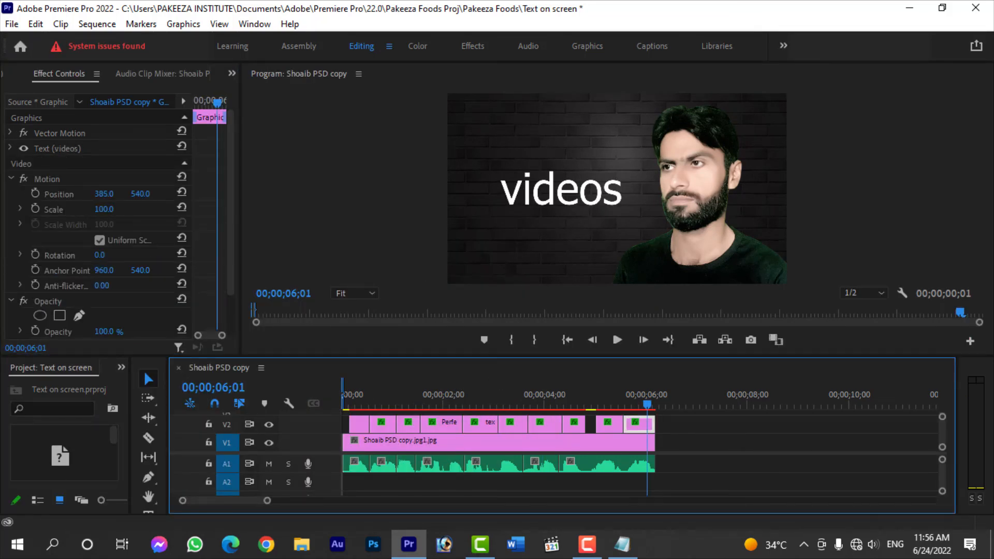
pyautogui.click(9, 148)
pyautogui.click(74, 333)
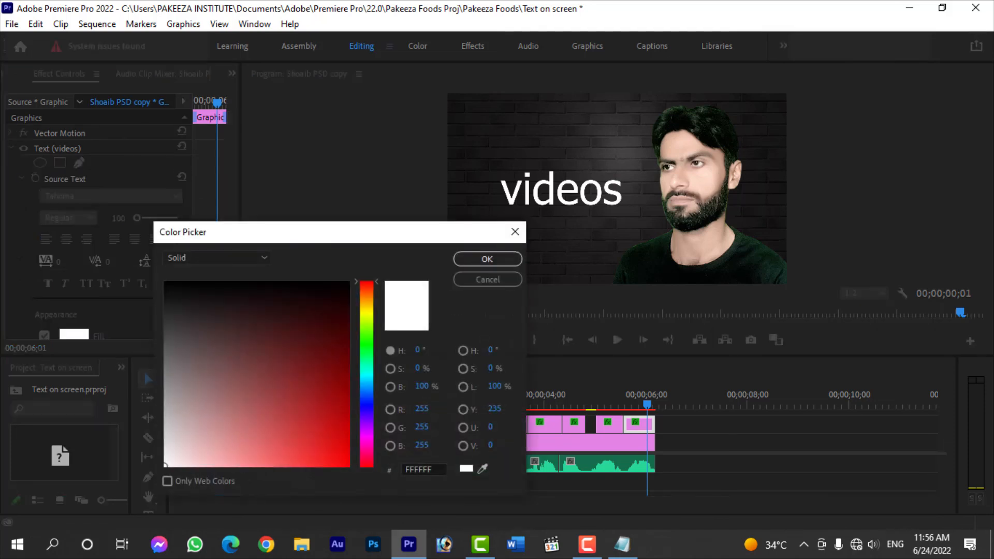
pyautogui.click(366, 318)
pyautogui.click(346, 464)
pyautogui.click(487, 259)
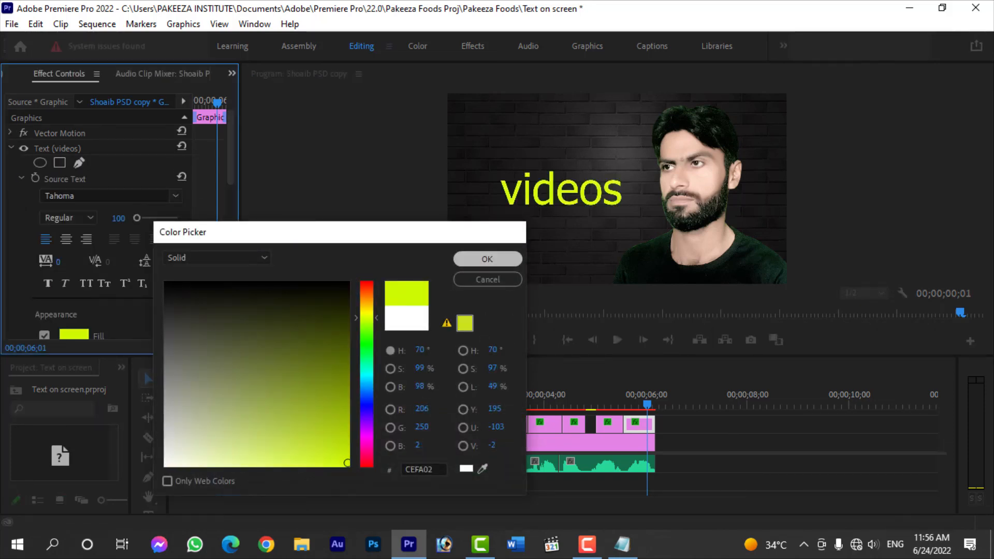
# Play the whole sequence from the start to check the word colours, and save the project.
pyautogui.moveTo(373, 401); pyautogui.dragTo(385, 401)
pyautogui.press('Home')
pyautogui.press('space')
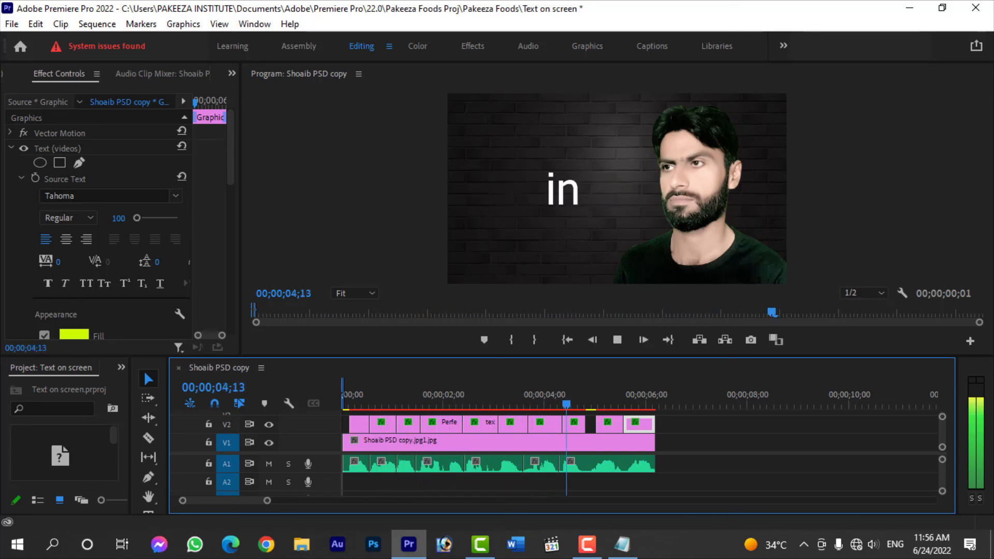
pyautogui.press('space')
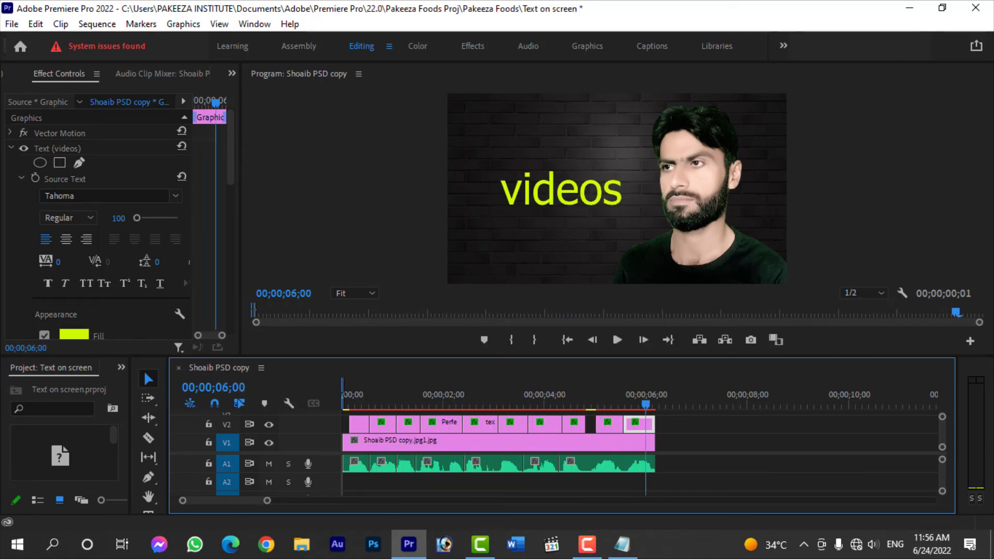
pyautogui.hotkey('ctrl', 's')
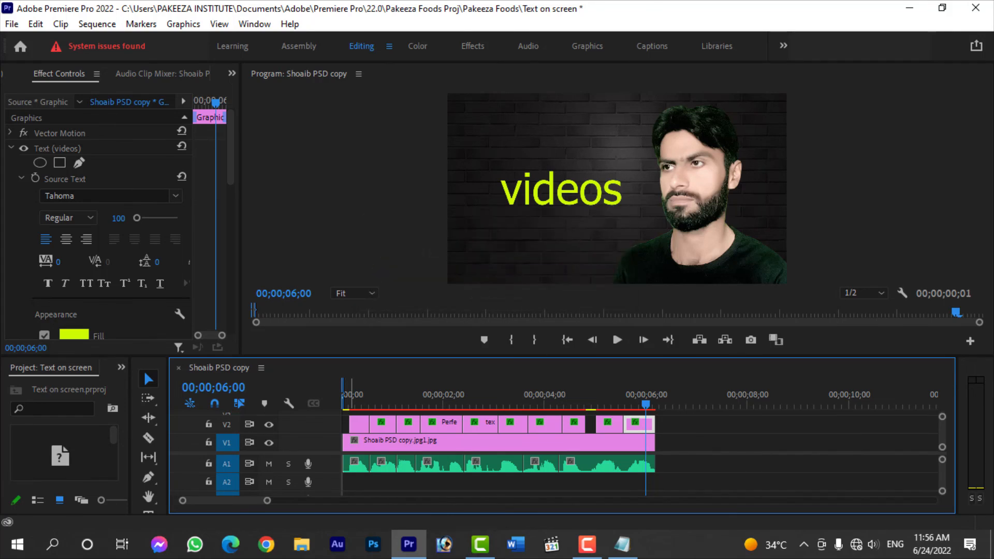
# Return to 00;00;00;00 and start playback of the saved sequence.
pyautogui.click(351, 394)
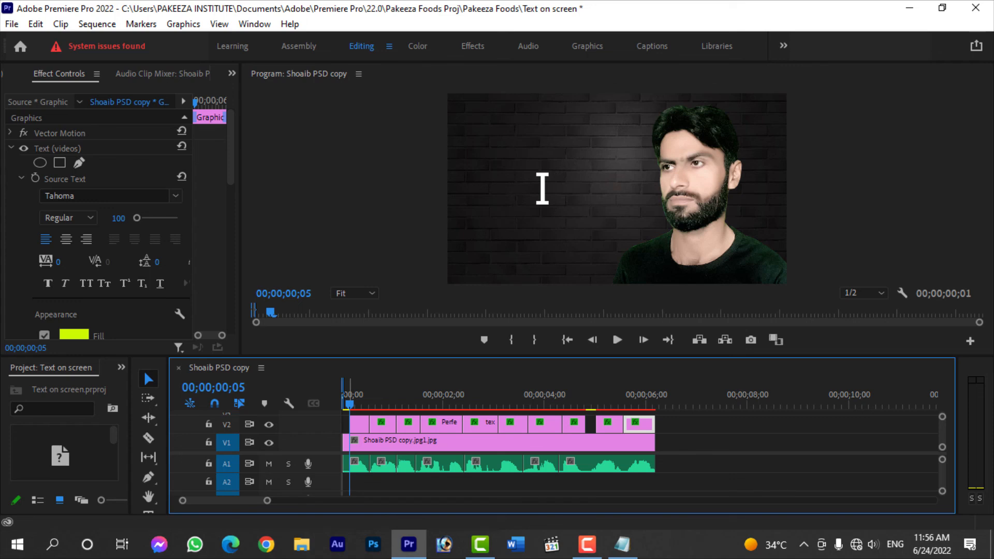
pyautogui.press('Home')
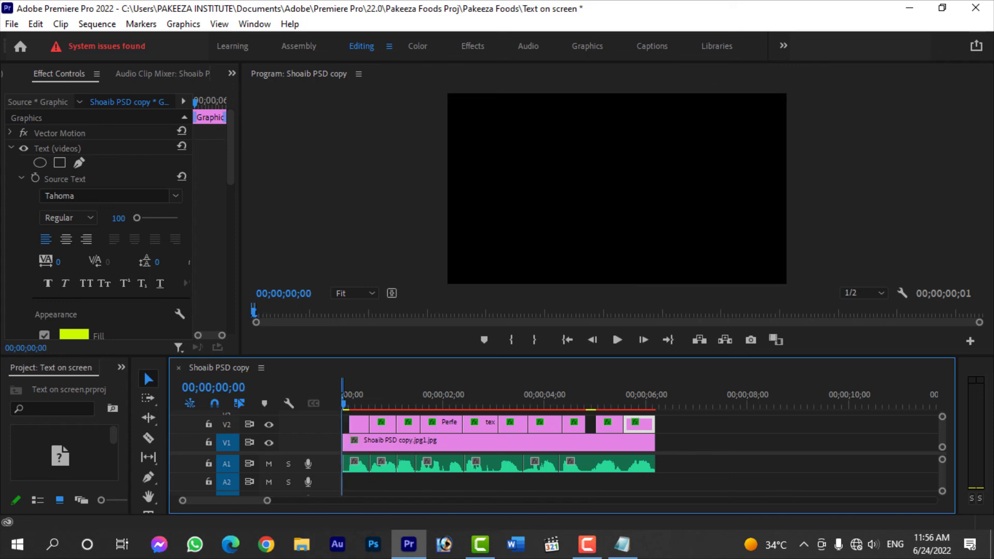
pyautogui.press('space')
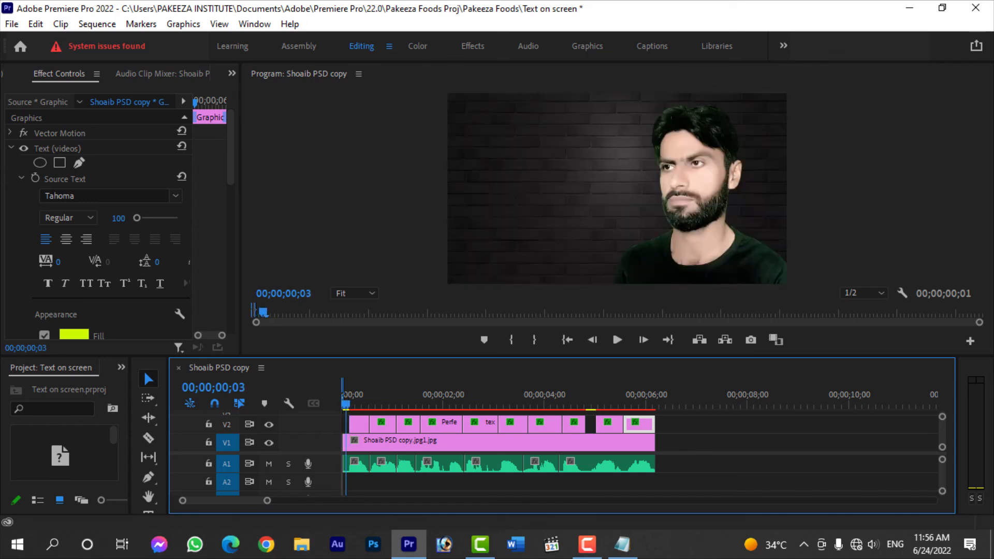